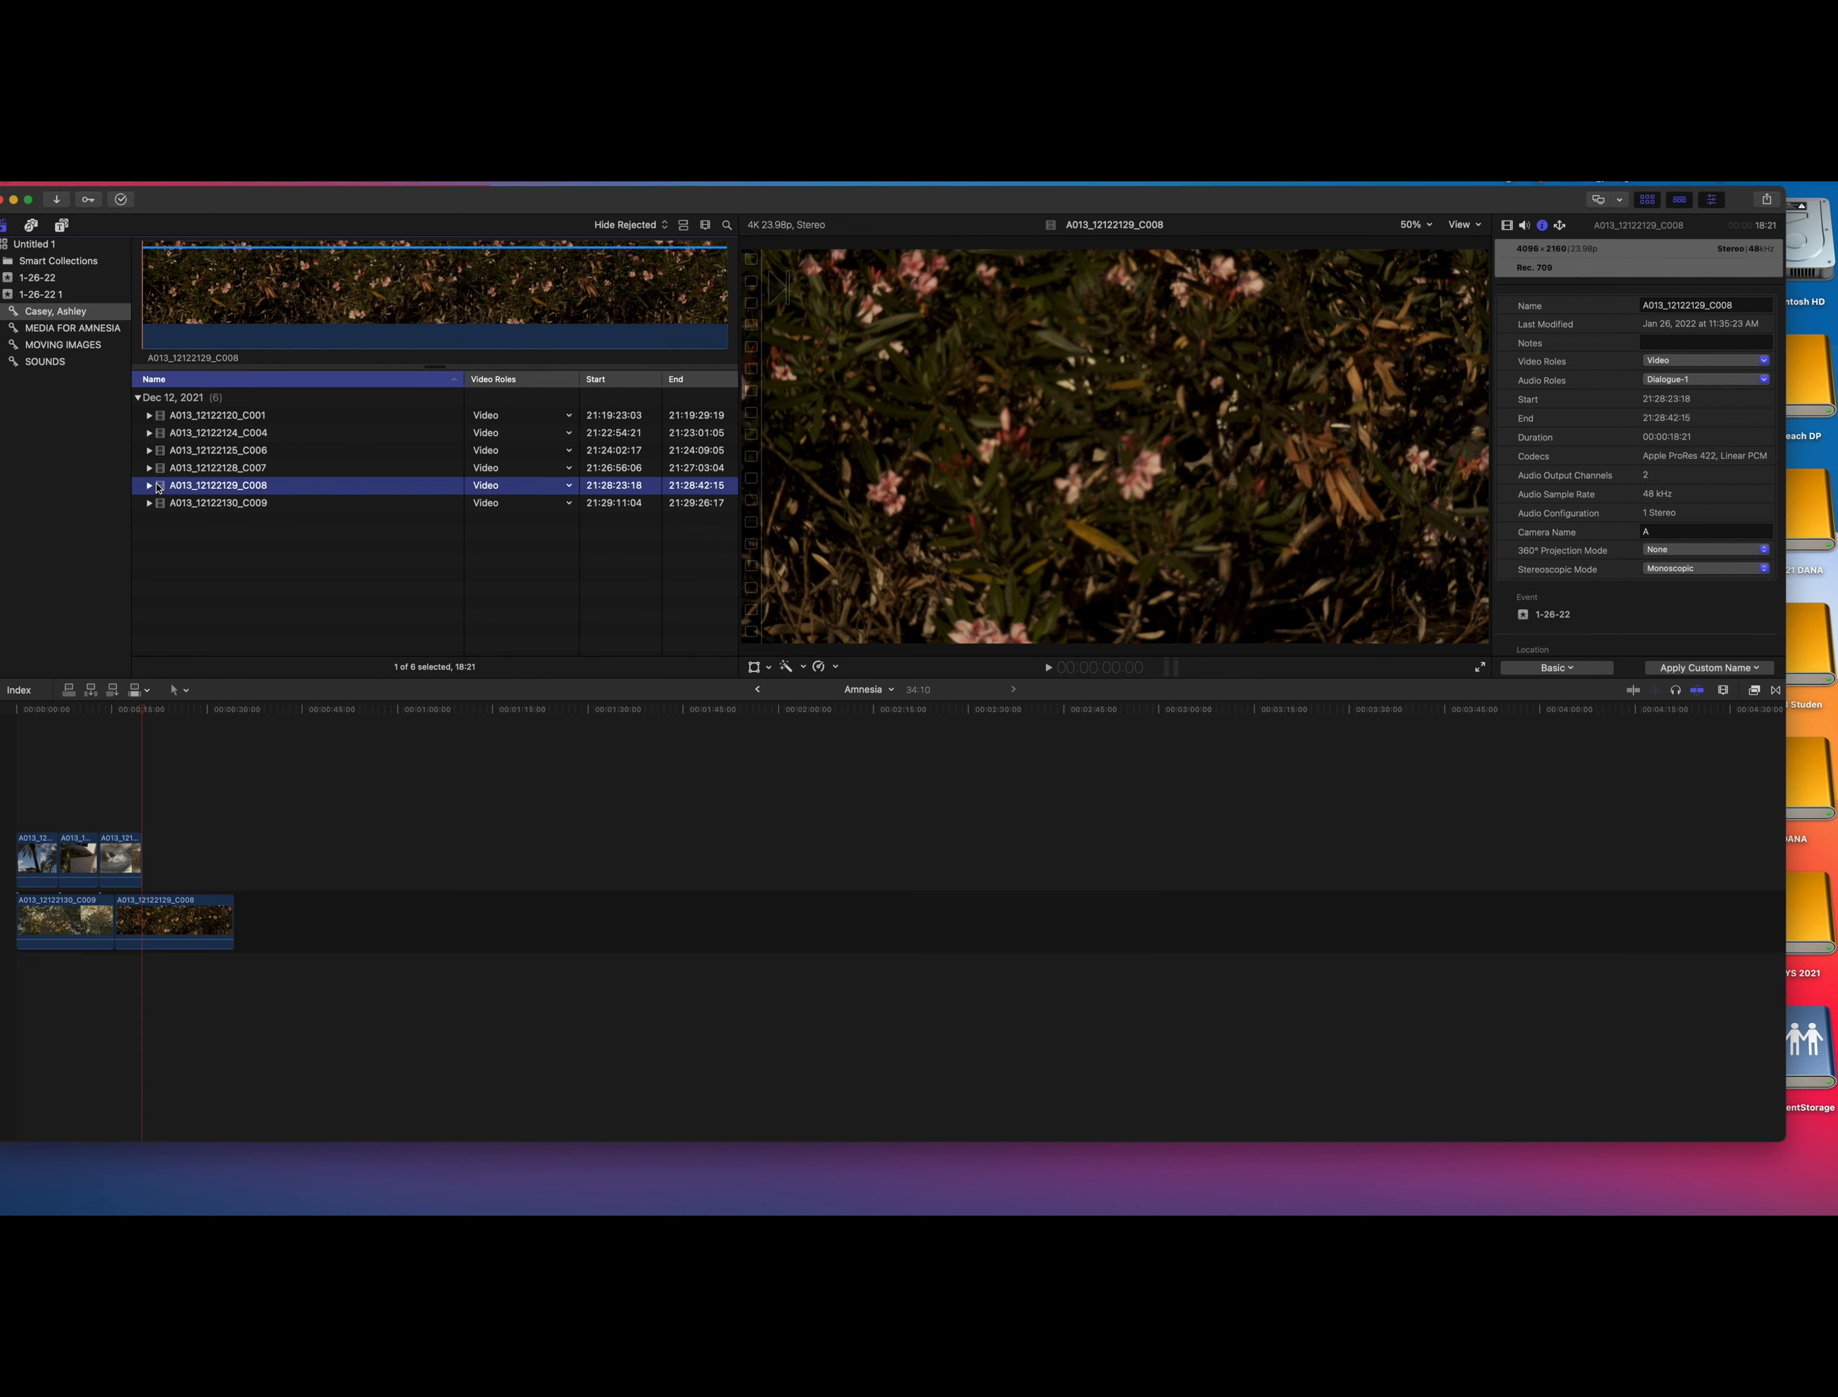
Connect clip A013_12122130_C009 after the last upper clip and trim its end to match the end of the storyline below.
{"action": "left_click", "coordinate": [165, 505]}
{"action": "key", "text": "e"}
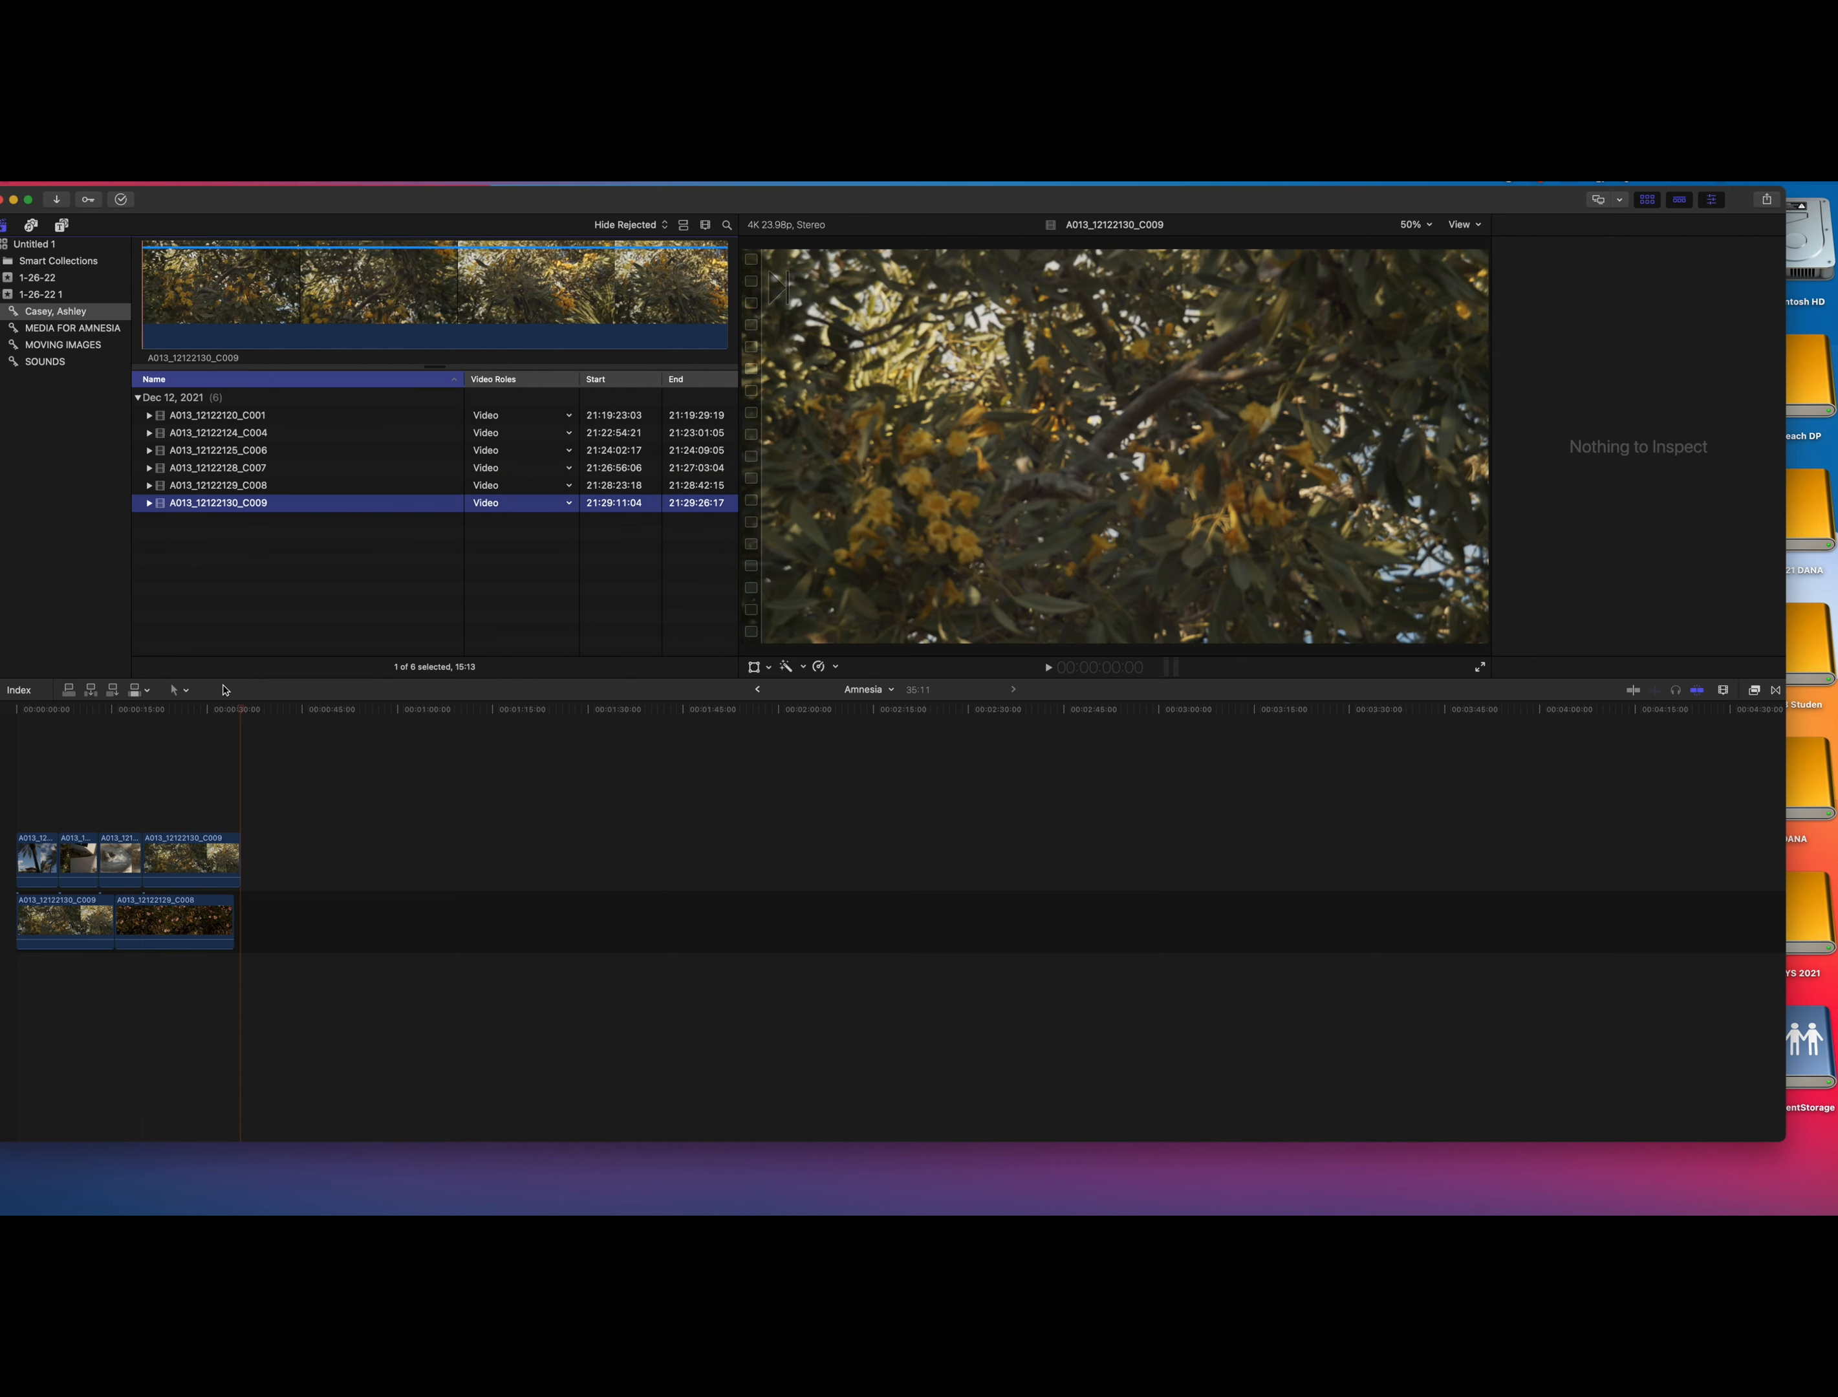
{"action": "left_click_drag", "start_coordinate": [239, 855], "coordinate": [233, 855]}
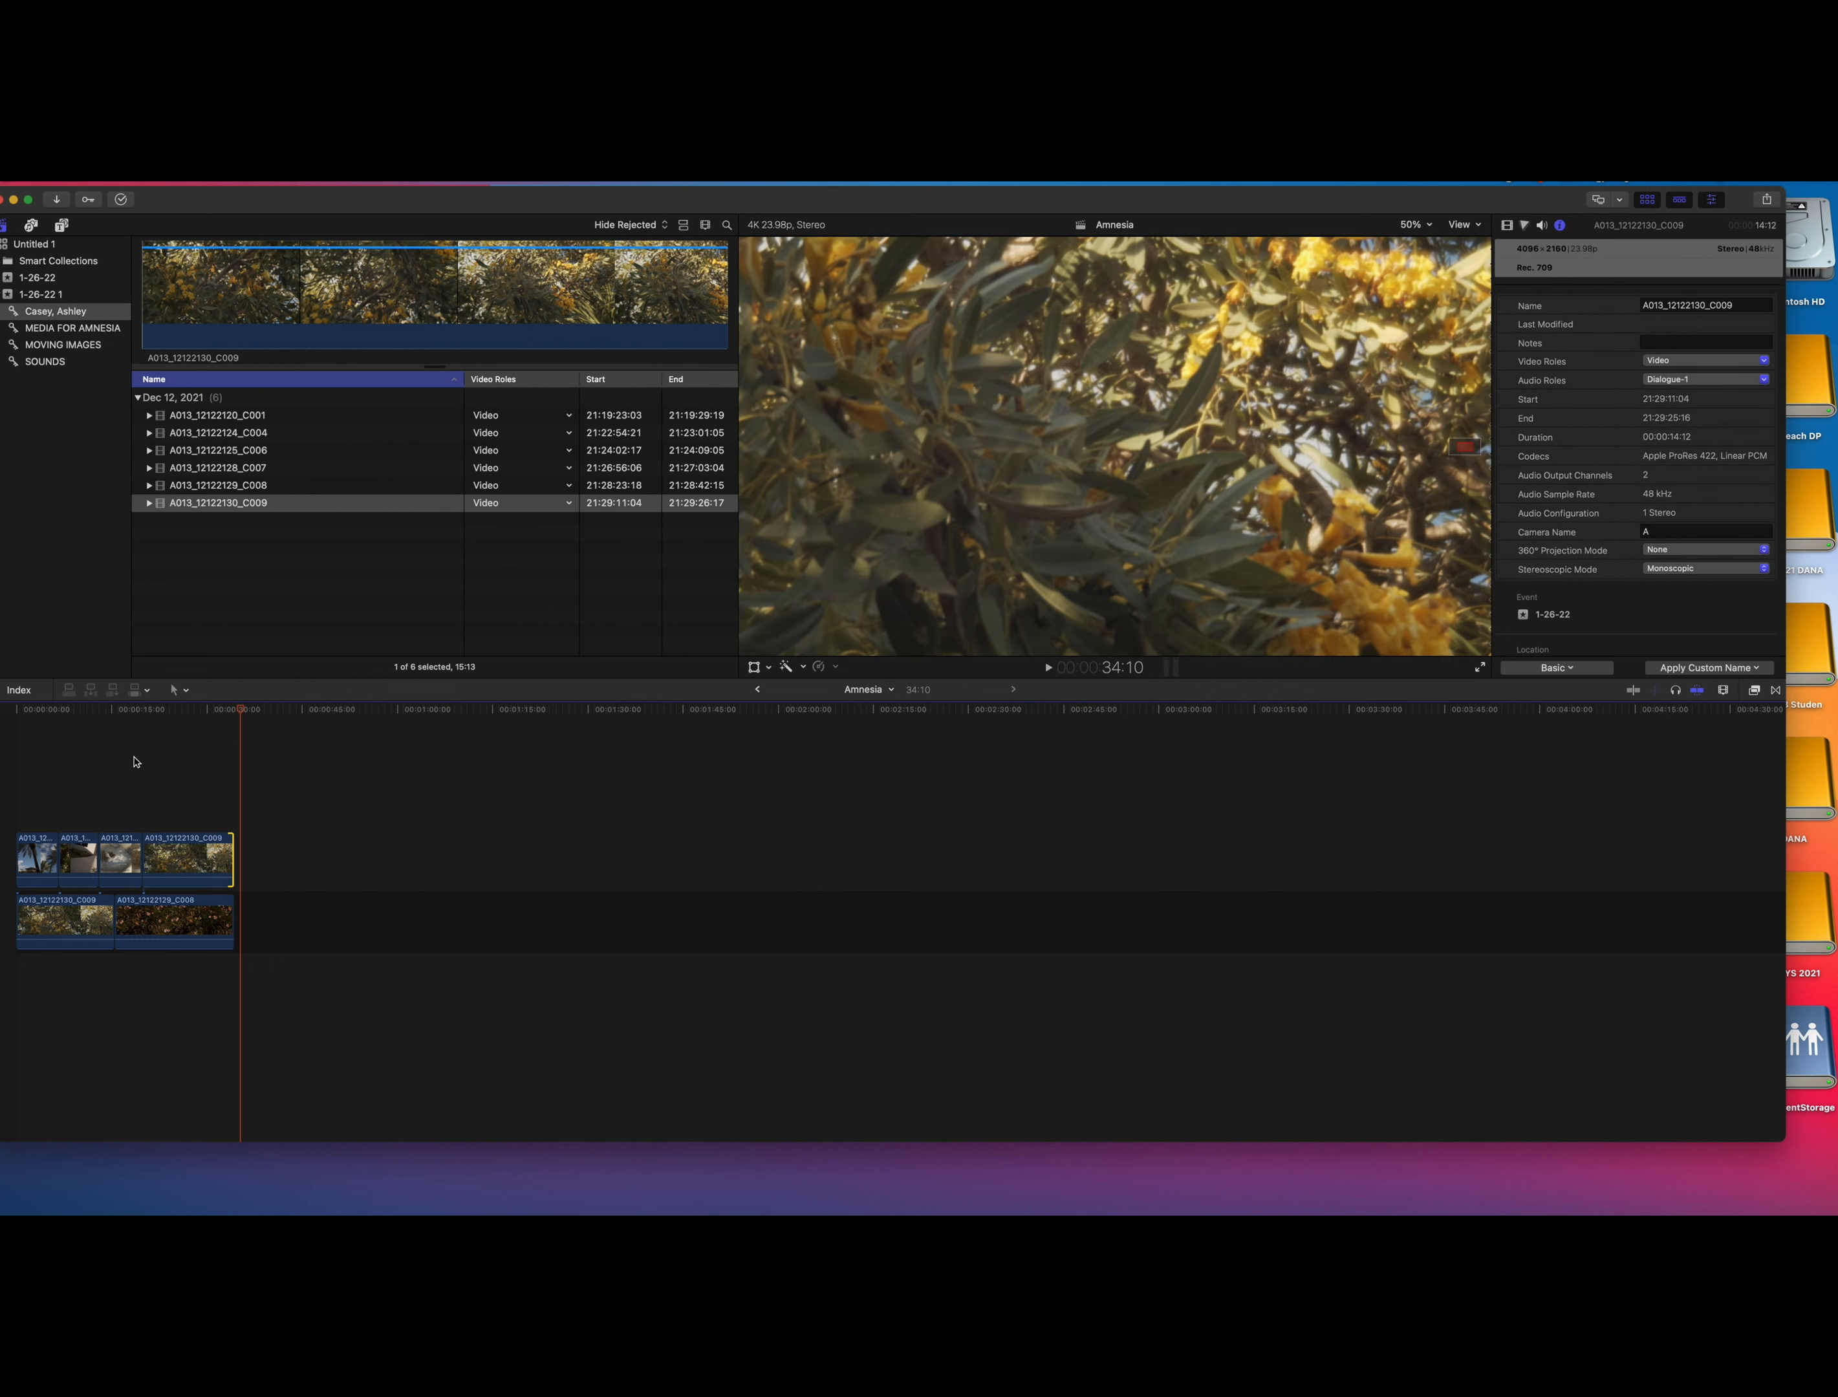
Lower the opacity of the first upper clip, A013_12122120_C001, to 46.05% so it blends with the clip beneath.
{"action": "key", "text": "super+equal"}
{"action": "key", "text": "super+equal"}
{"action": "scroll", "coordinate": [231, 840], "scroll_direction": "left", "scroll_amount": 2}
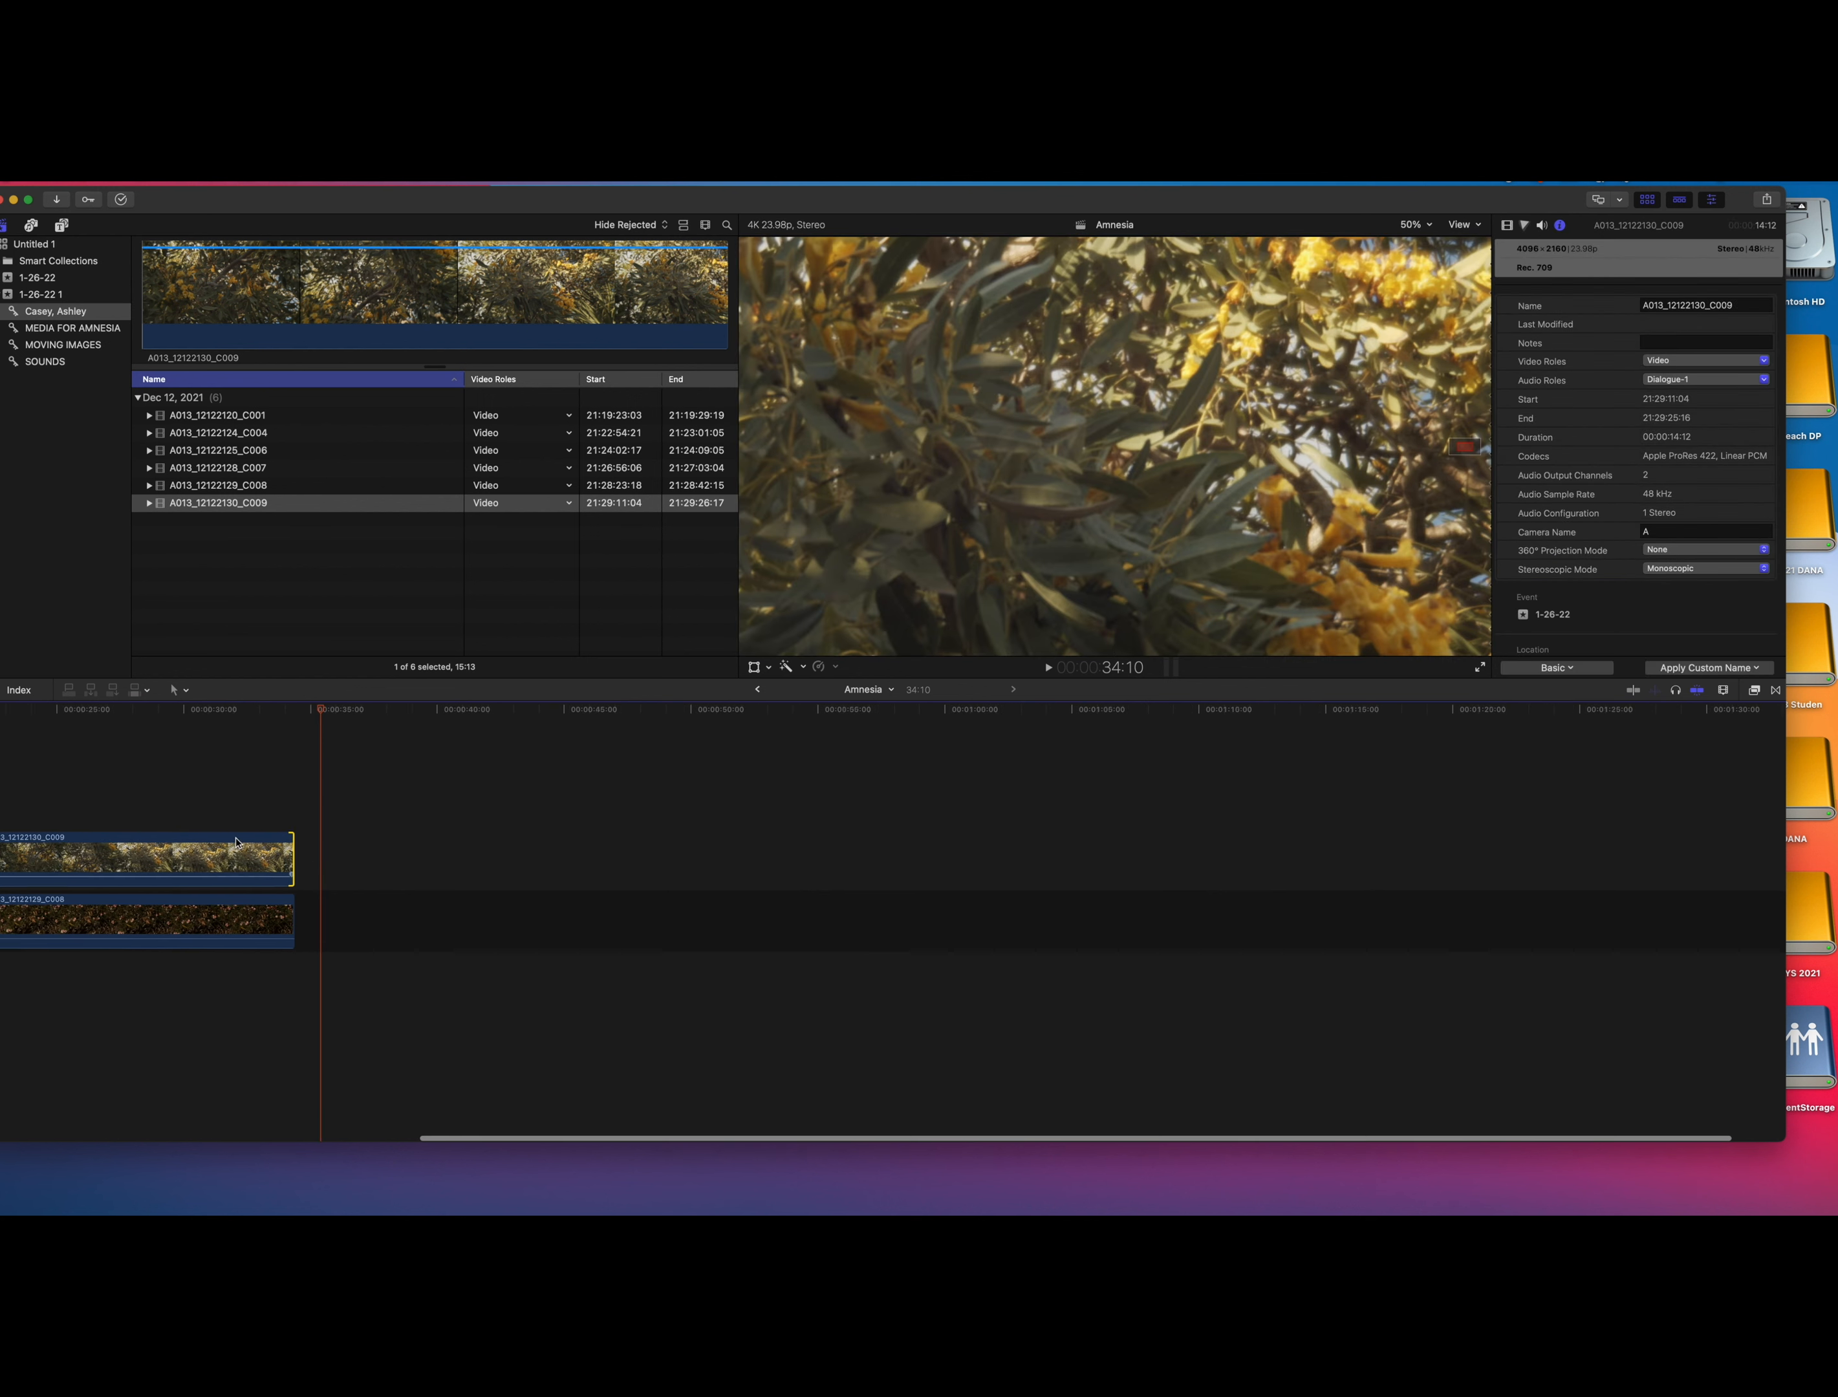
{"action": "scroll", "coordinate": [231, 841], "scroll_direction": "left", "scroll_amount": 10}
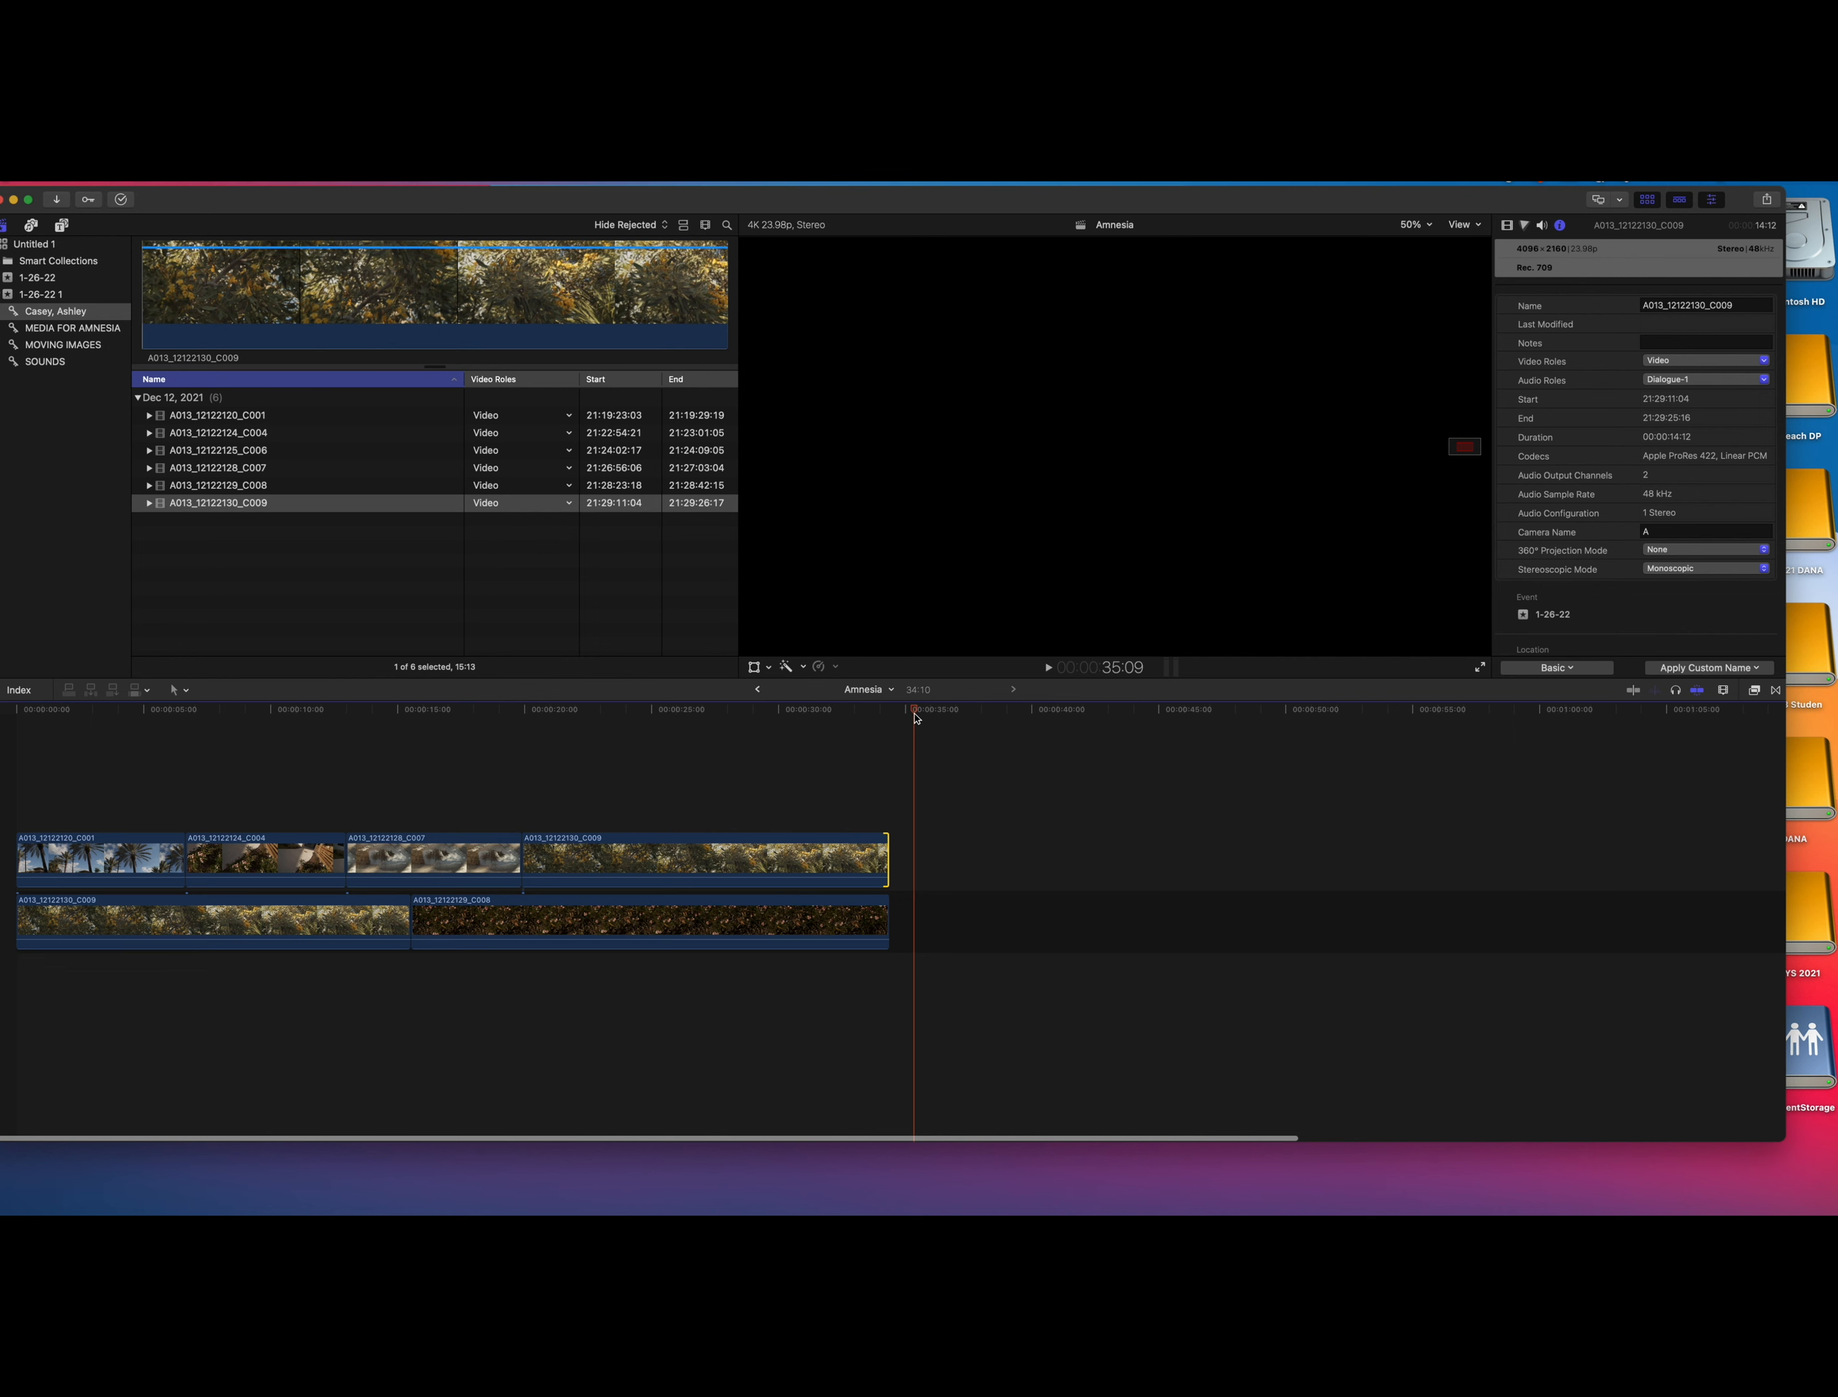
{"action": "key", "text": "Home"}
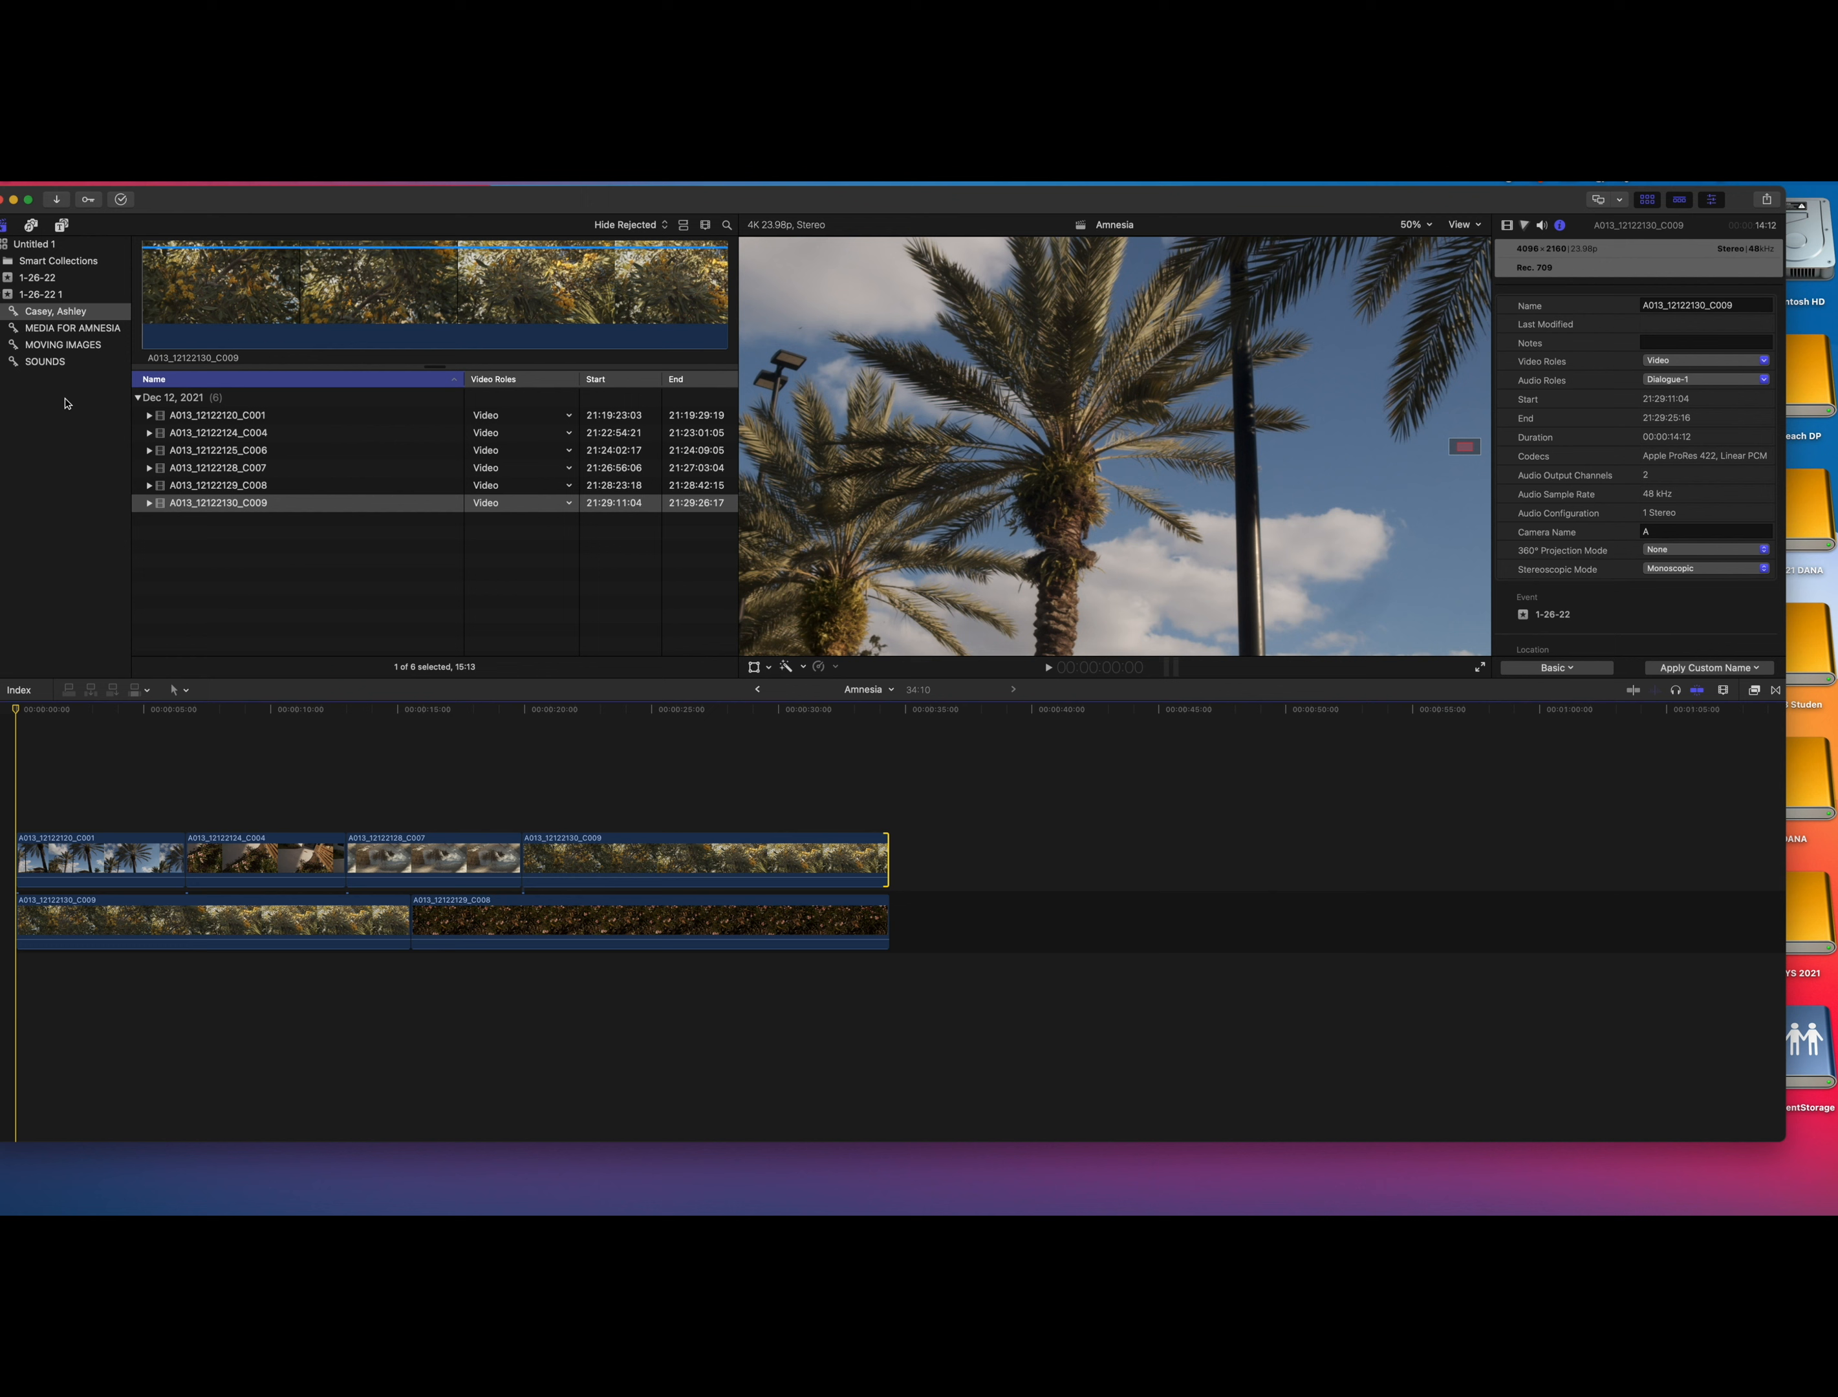
{"action": "left_click", "coordinate": [95, 866]}
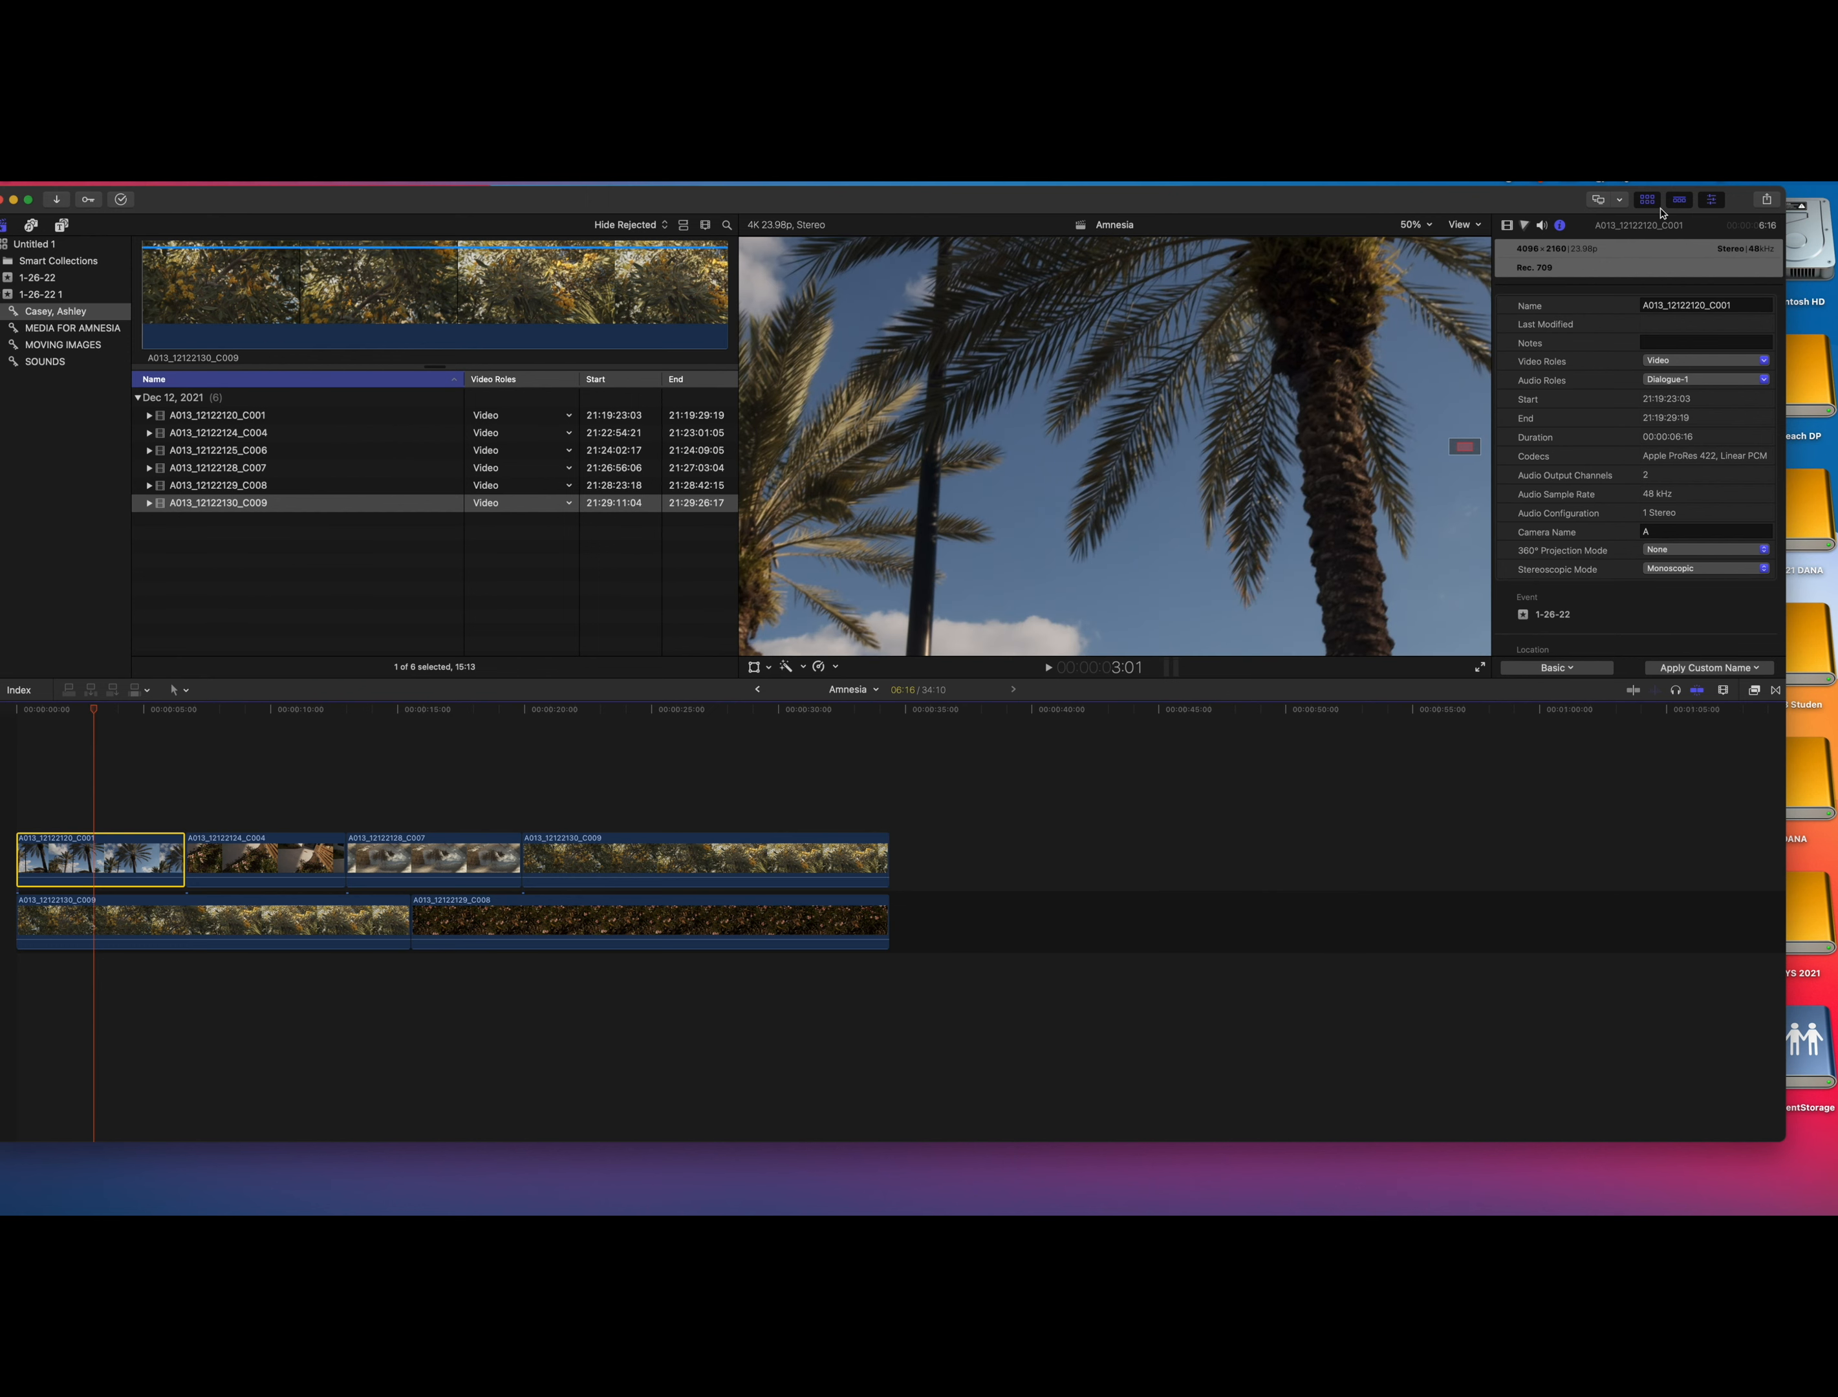
{"action": "left_click", "coordinate": [1506, 227]}
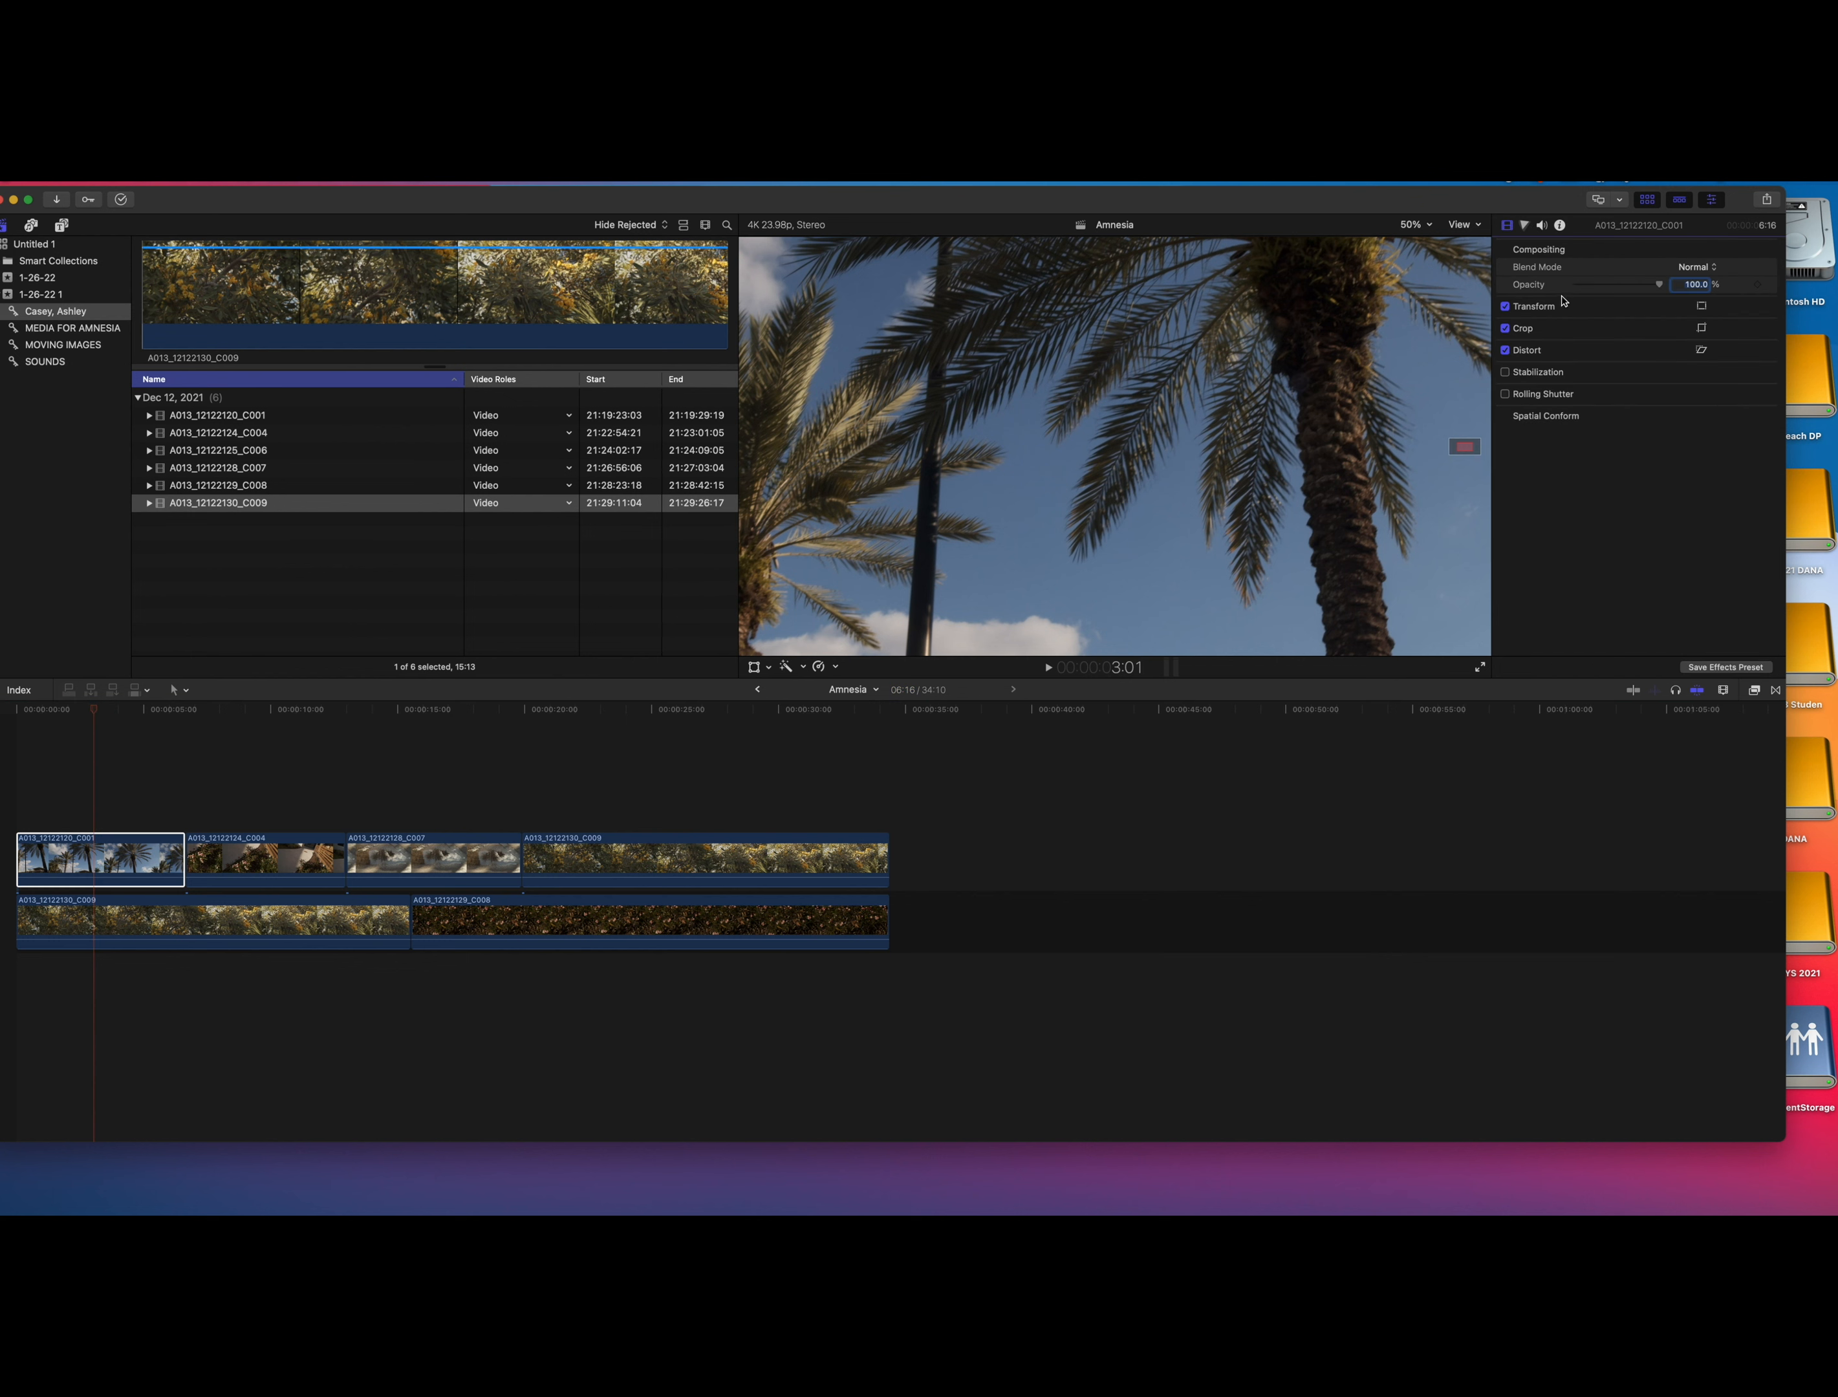
{"action": "left_click_drag", "start_coordinate": [1659, 289], "coordinate": [1617, 282]}
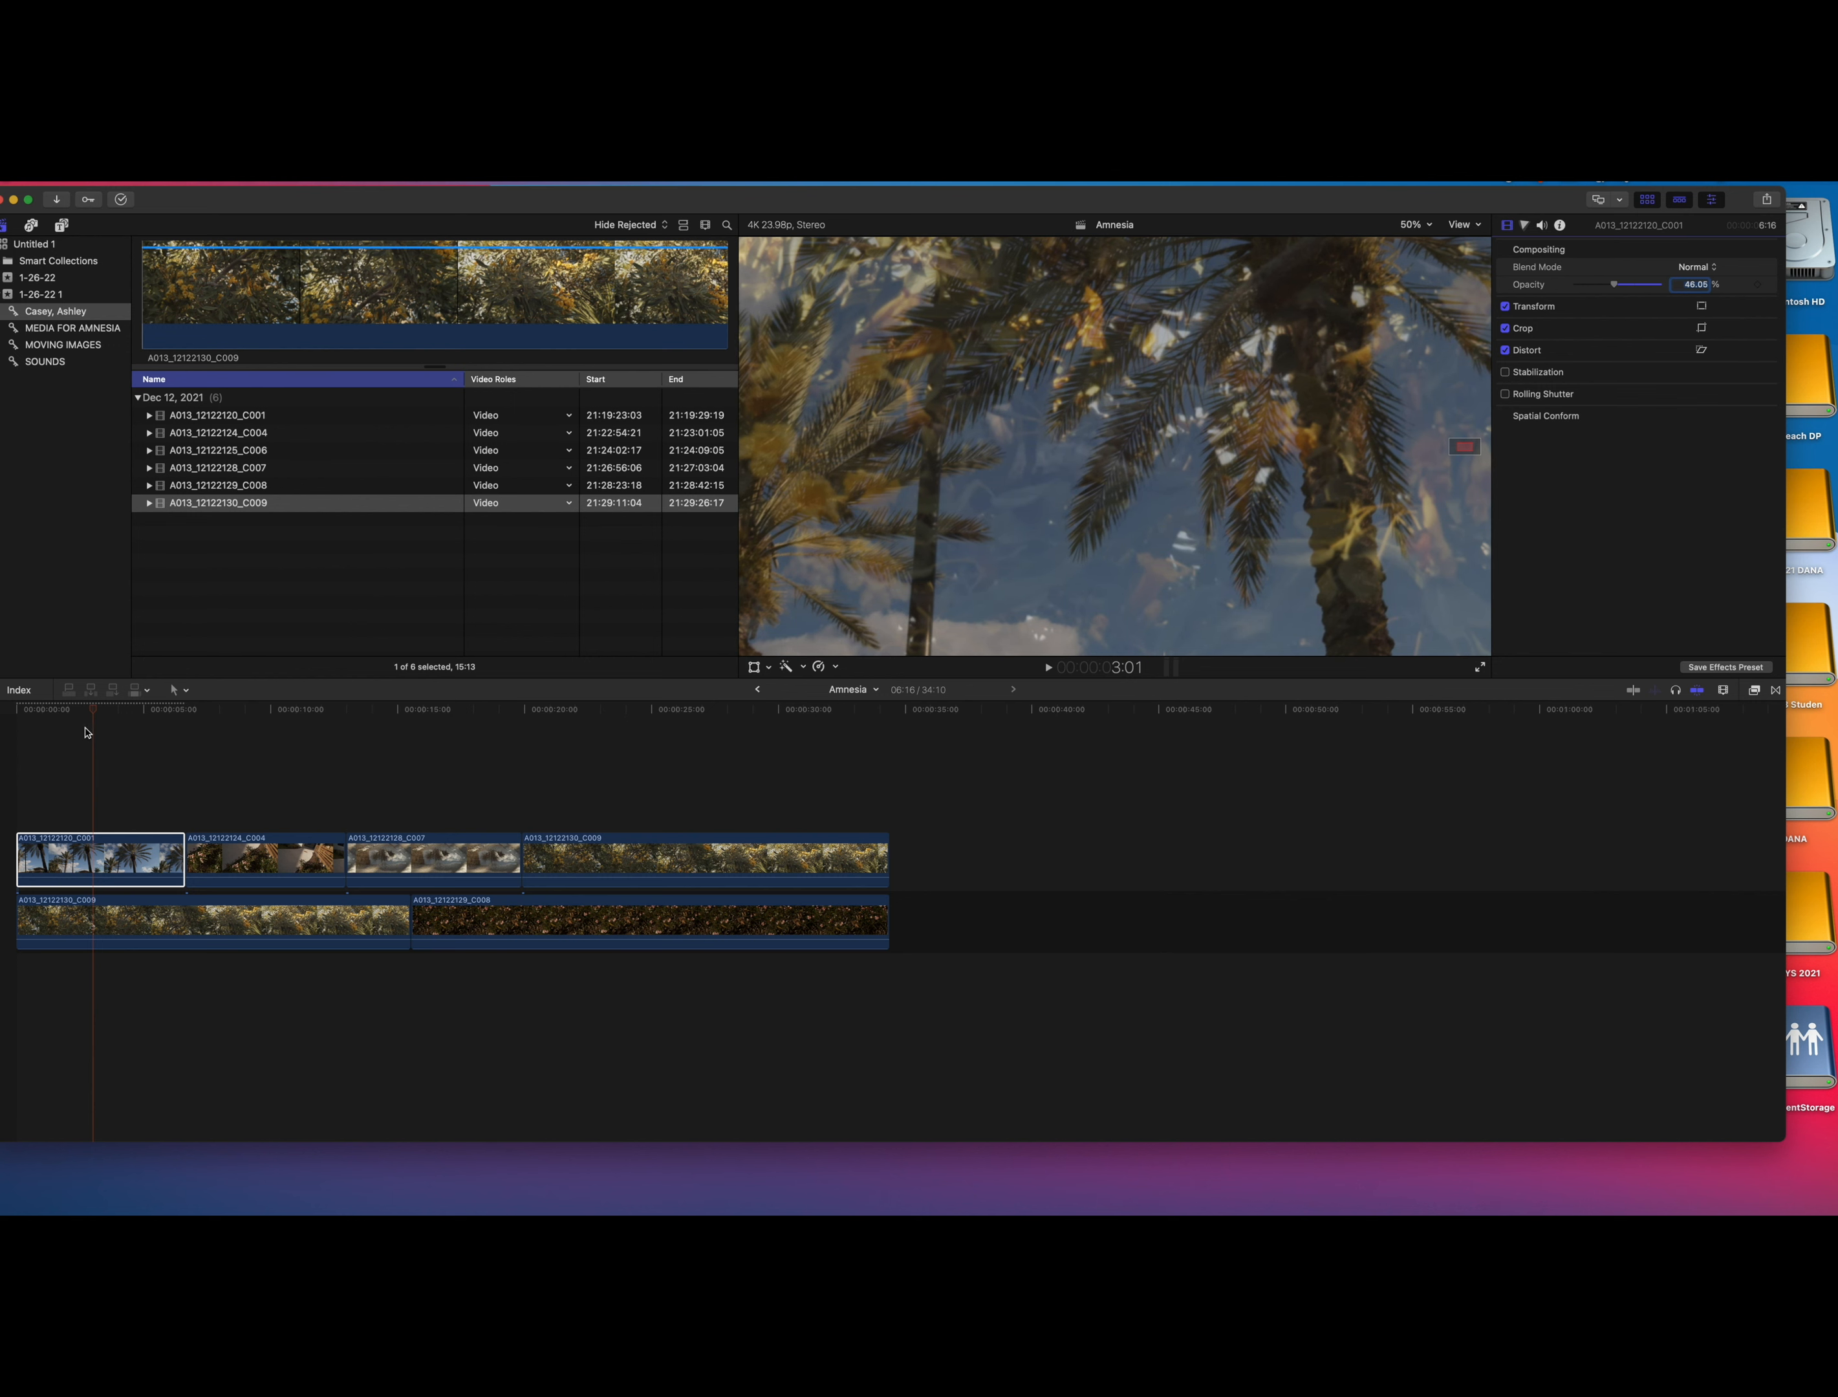
Lower the opacity of the second upper clip, A013_12122124_C004, to 43.91%.
{"action": "left_click_drag", "start_coordinate": [93, 721], "coordinate": [260, 761]}
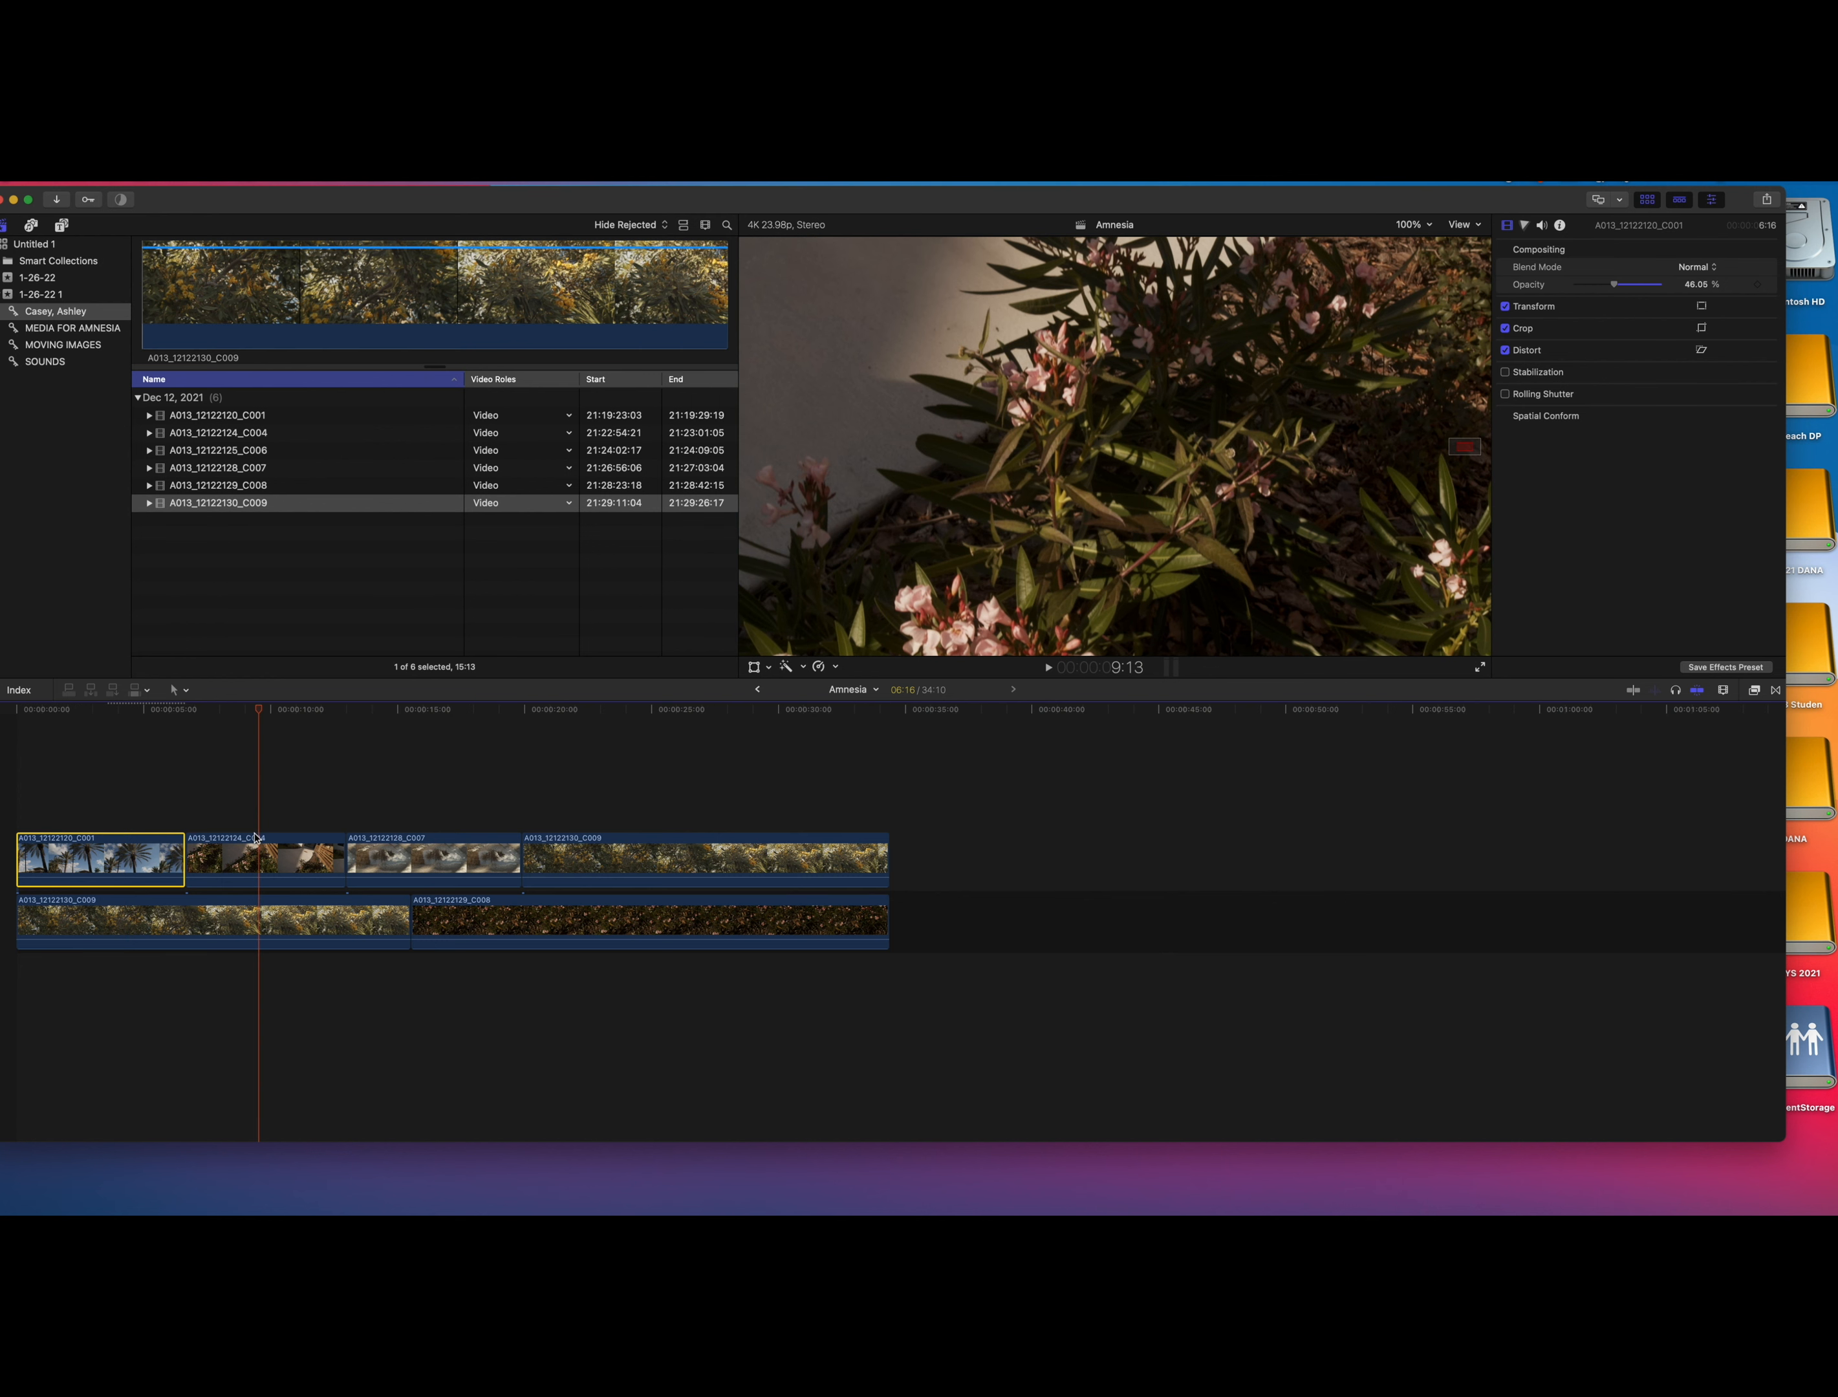
{"action": "left_click", "coordinate": [270, 858]}
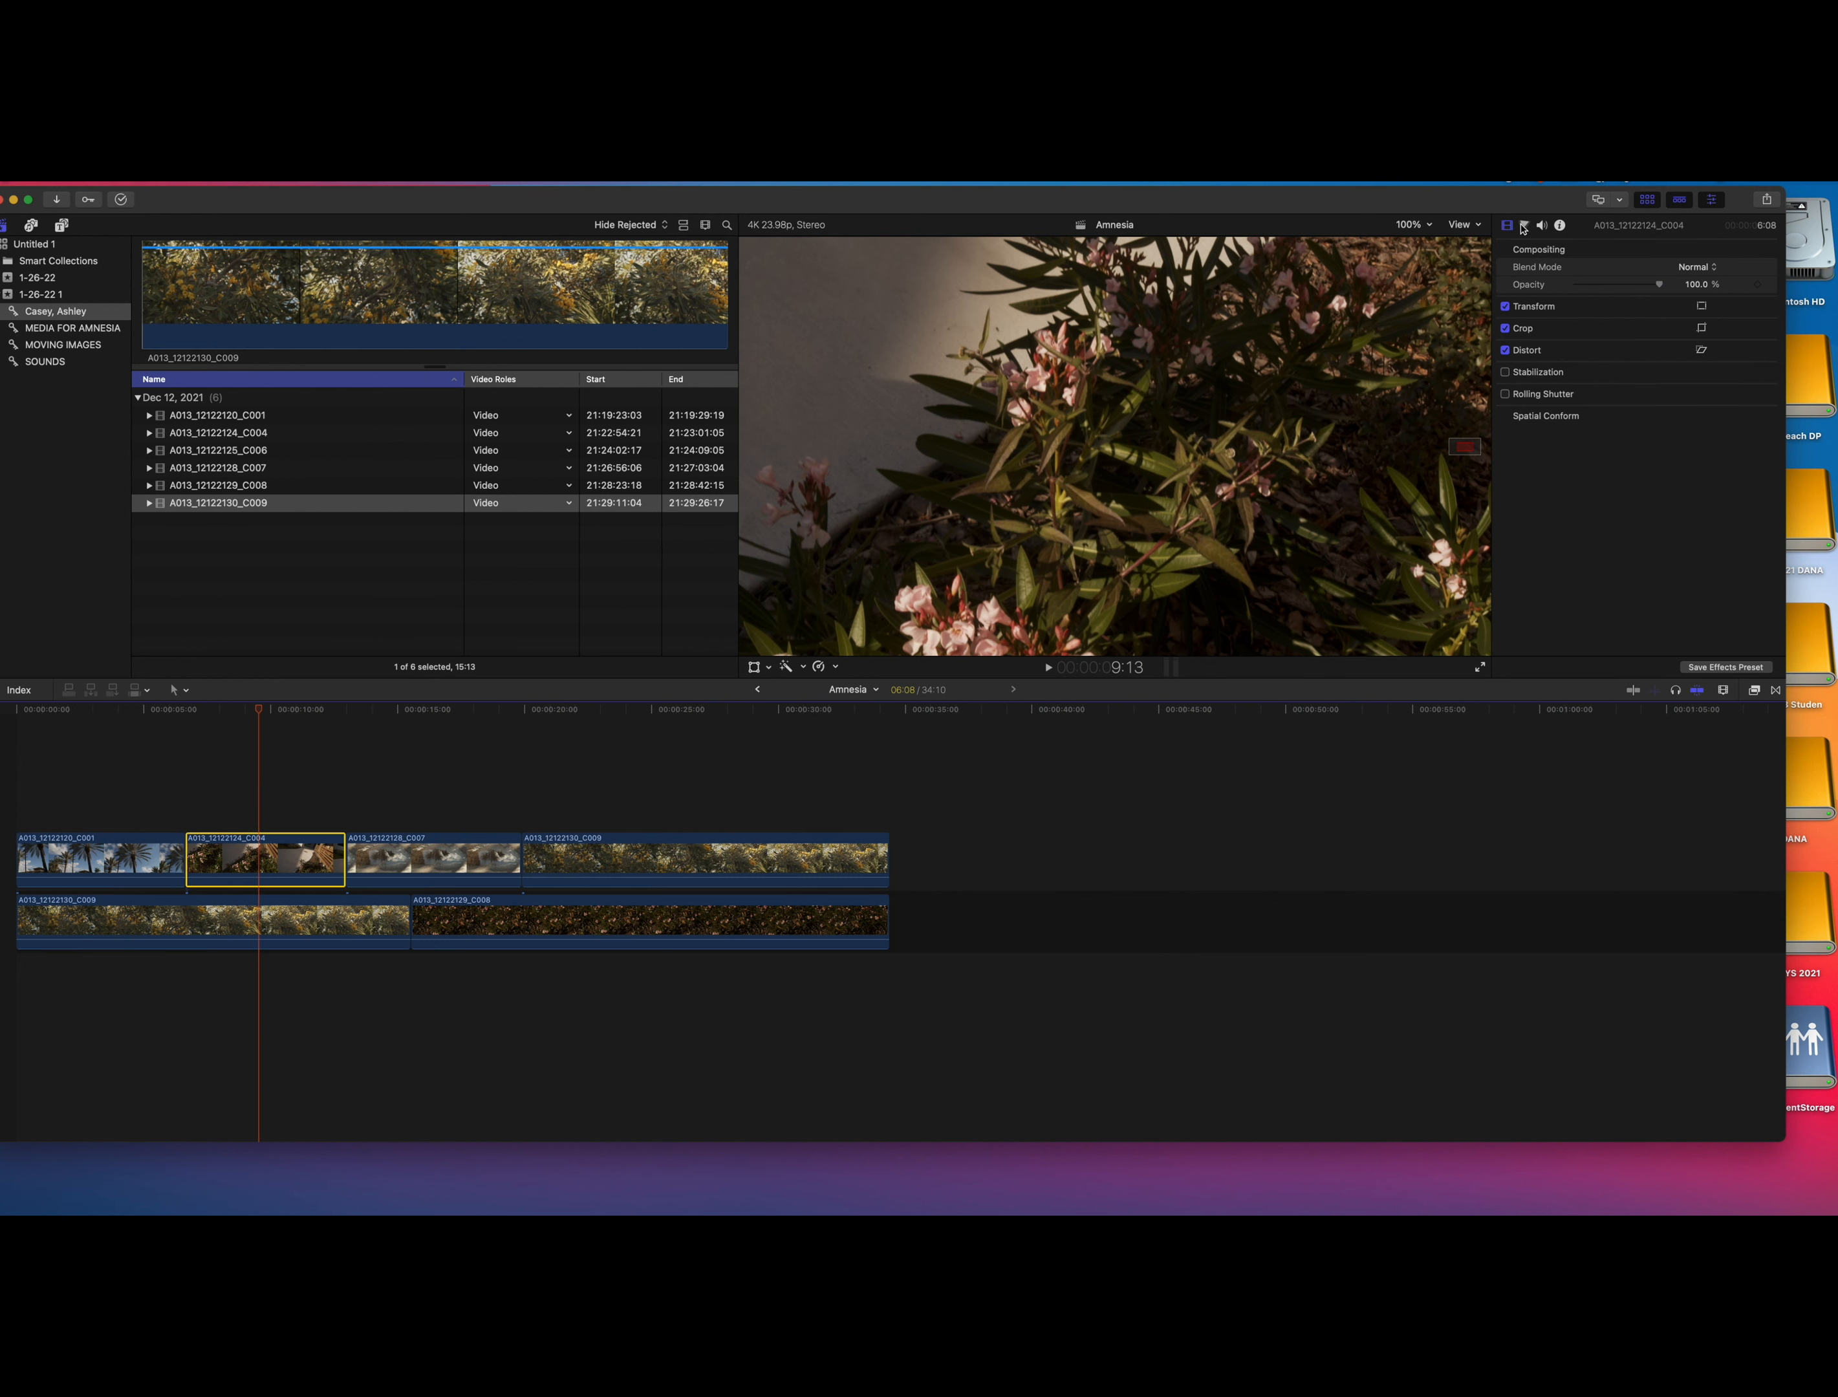
{"action": "left_click_drag", "start_coordinate": [1662, 288], "coordinate": [1613, 285]}
Reduce the third upper clip, A013_12122128_C007, to 39.18% opacity.
{"action": "left_click", "coordinate": [435, 710]}
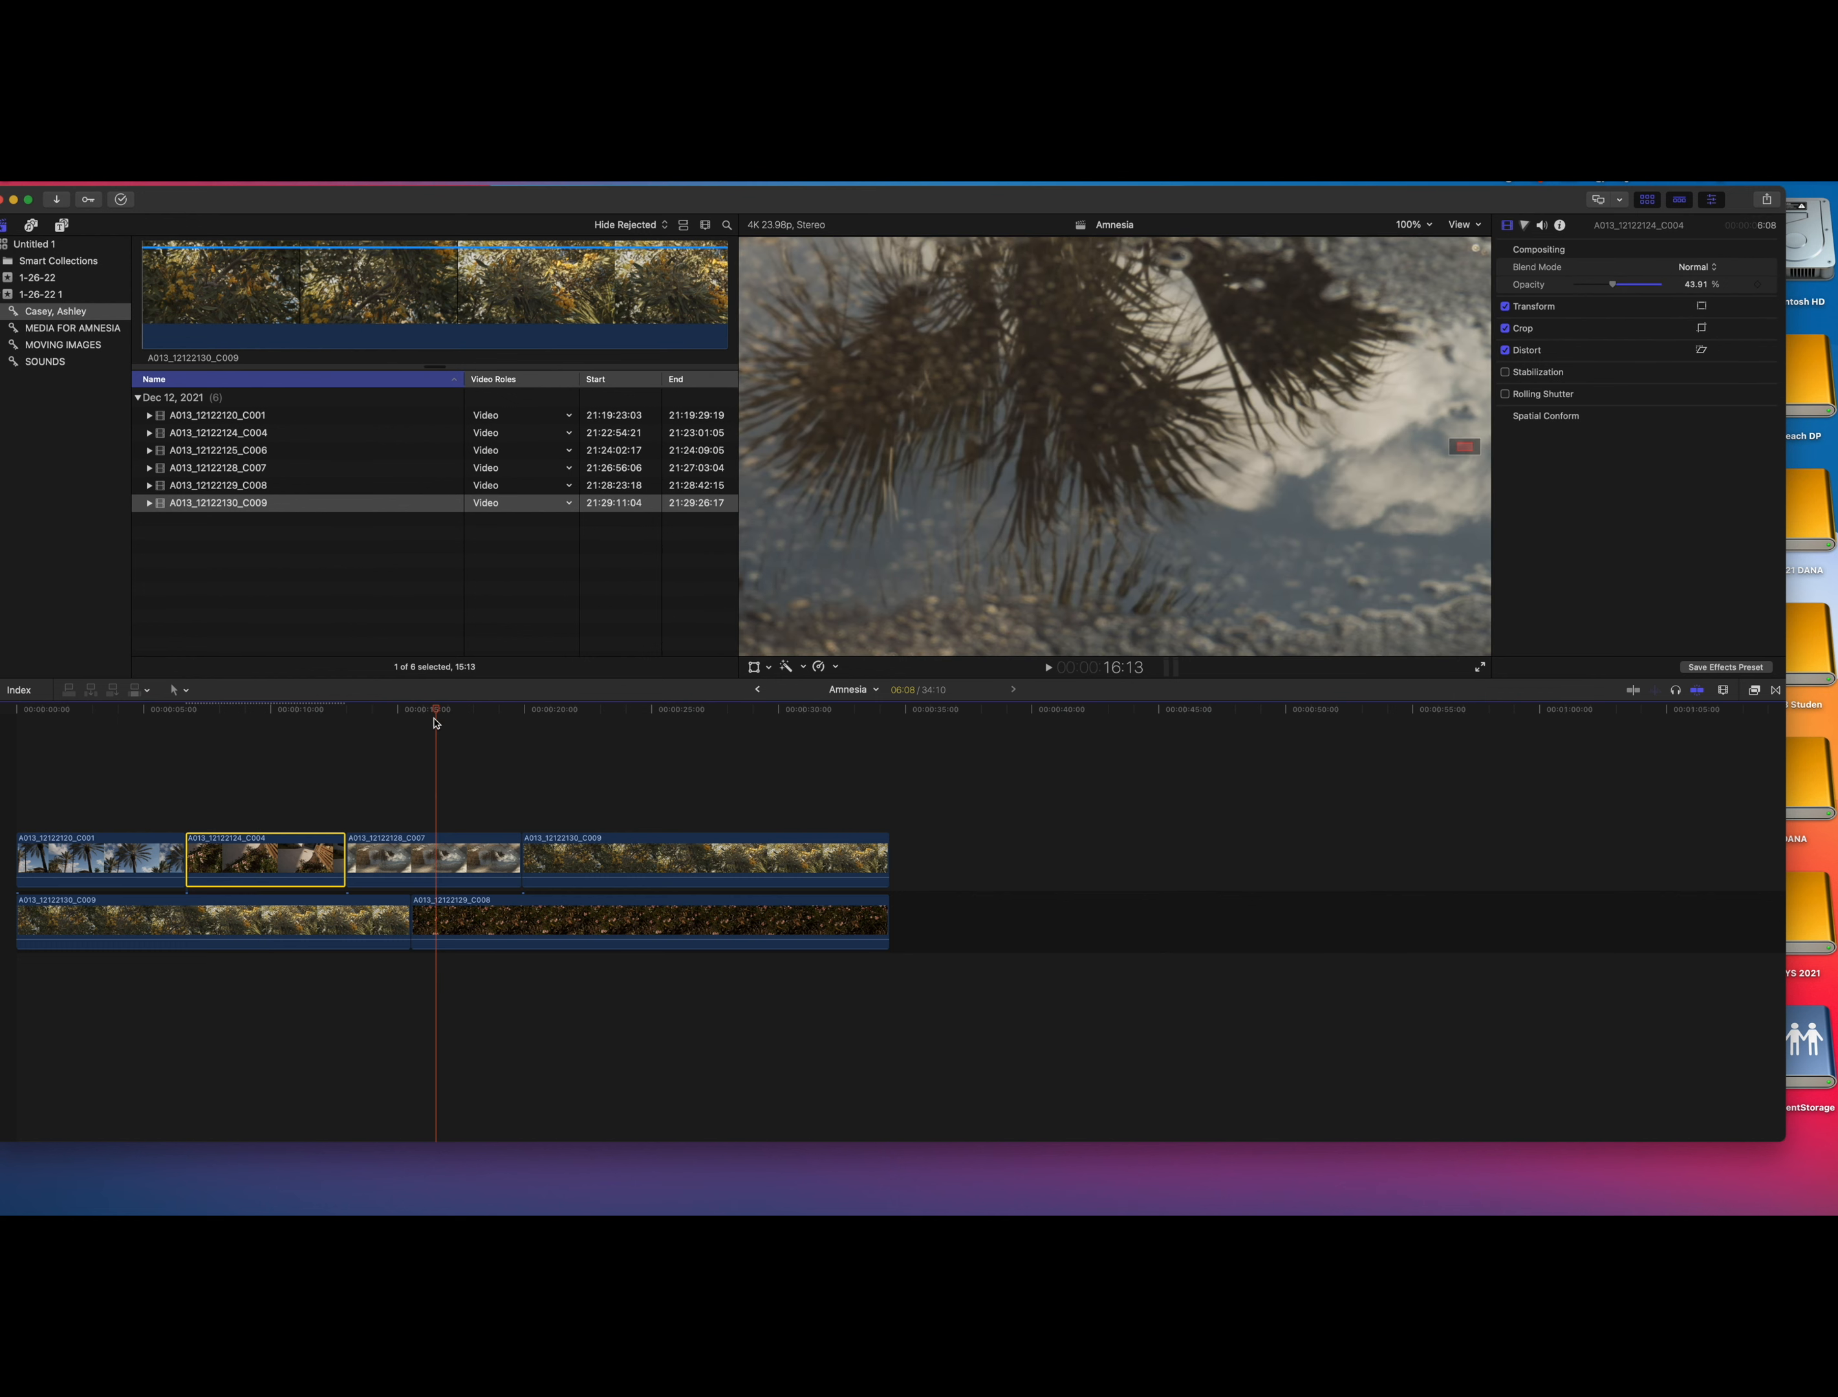
{"action": "left_click", "coordinate": [429, 853]}
{"action": "left_click_drag", "start_coordinate": [1659, 285], "coordinate": [1613, 285]}
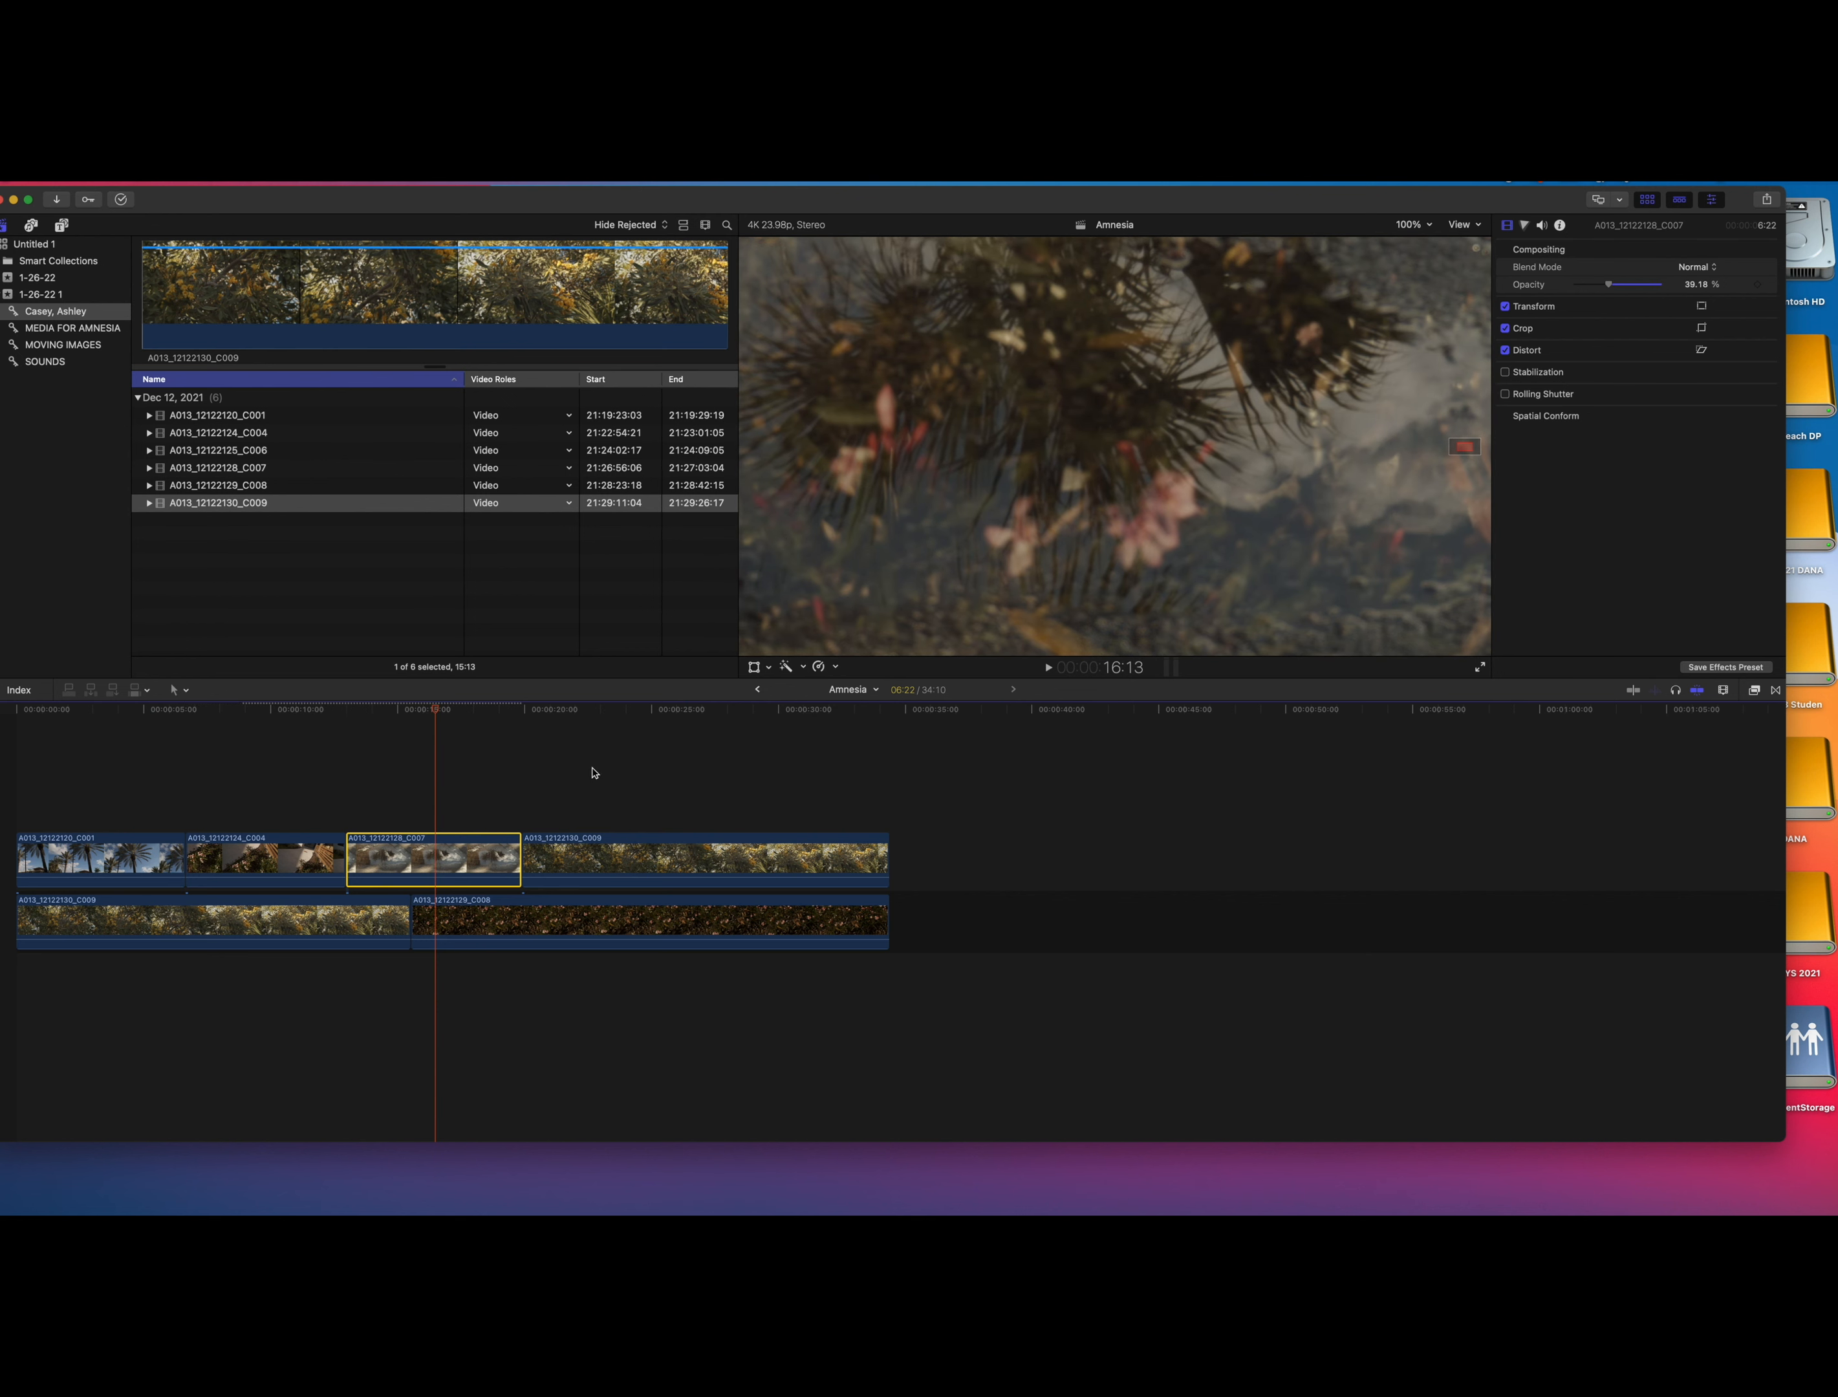
Reduce the last upper clip, A013_12122130_C009, to 38.0% opacity.
{"action": "left_click", "coordinate": [578, 716]}
{"action": "left_click", "coordinate": [593, 855]}
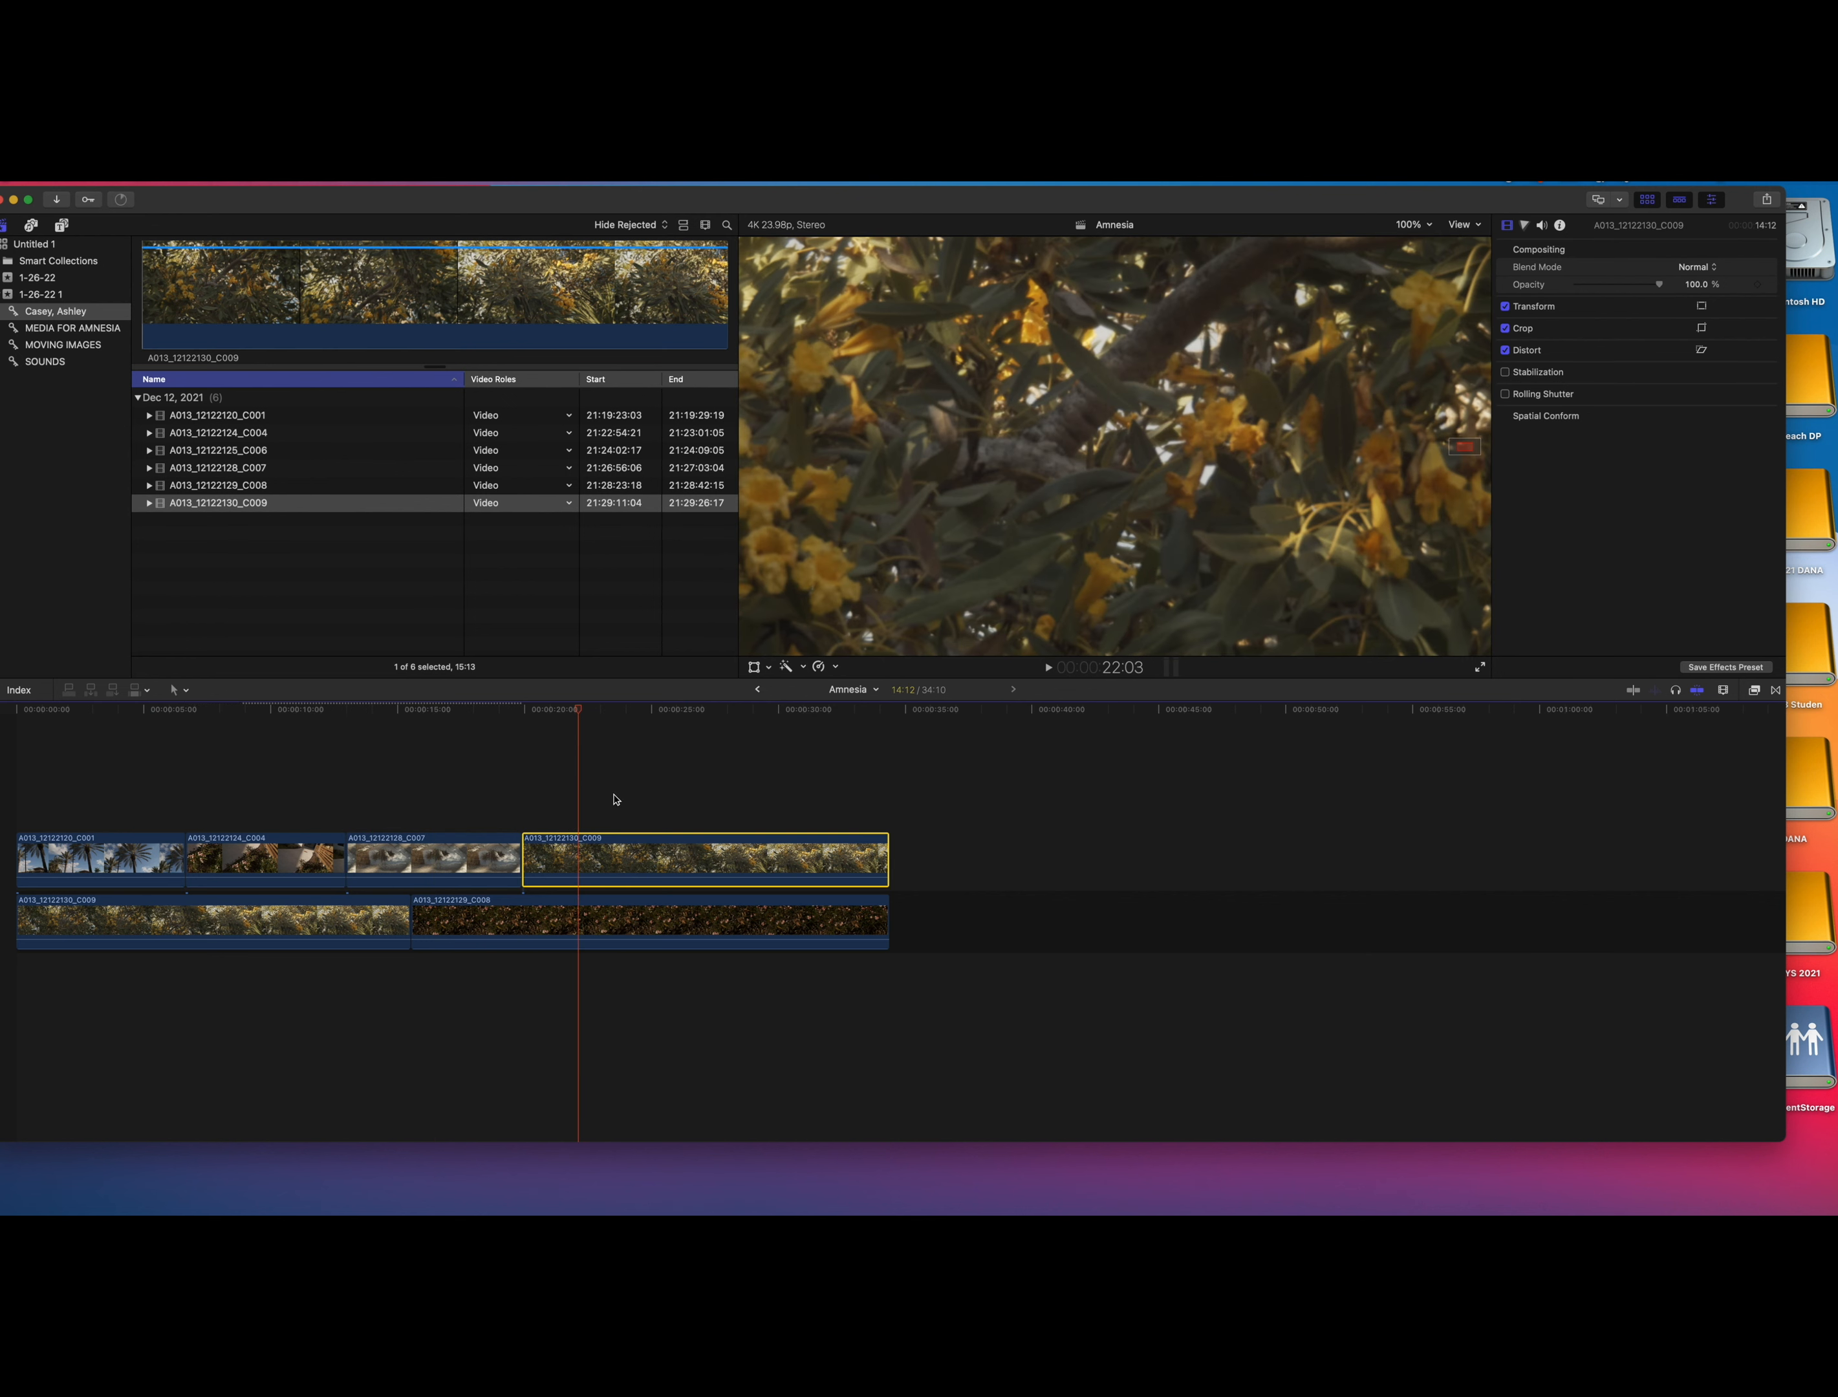
{"action": "left_click_drag", "start_coordinate": [1659, 285], "coordinate": [1607, 285]}
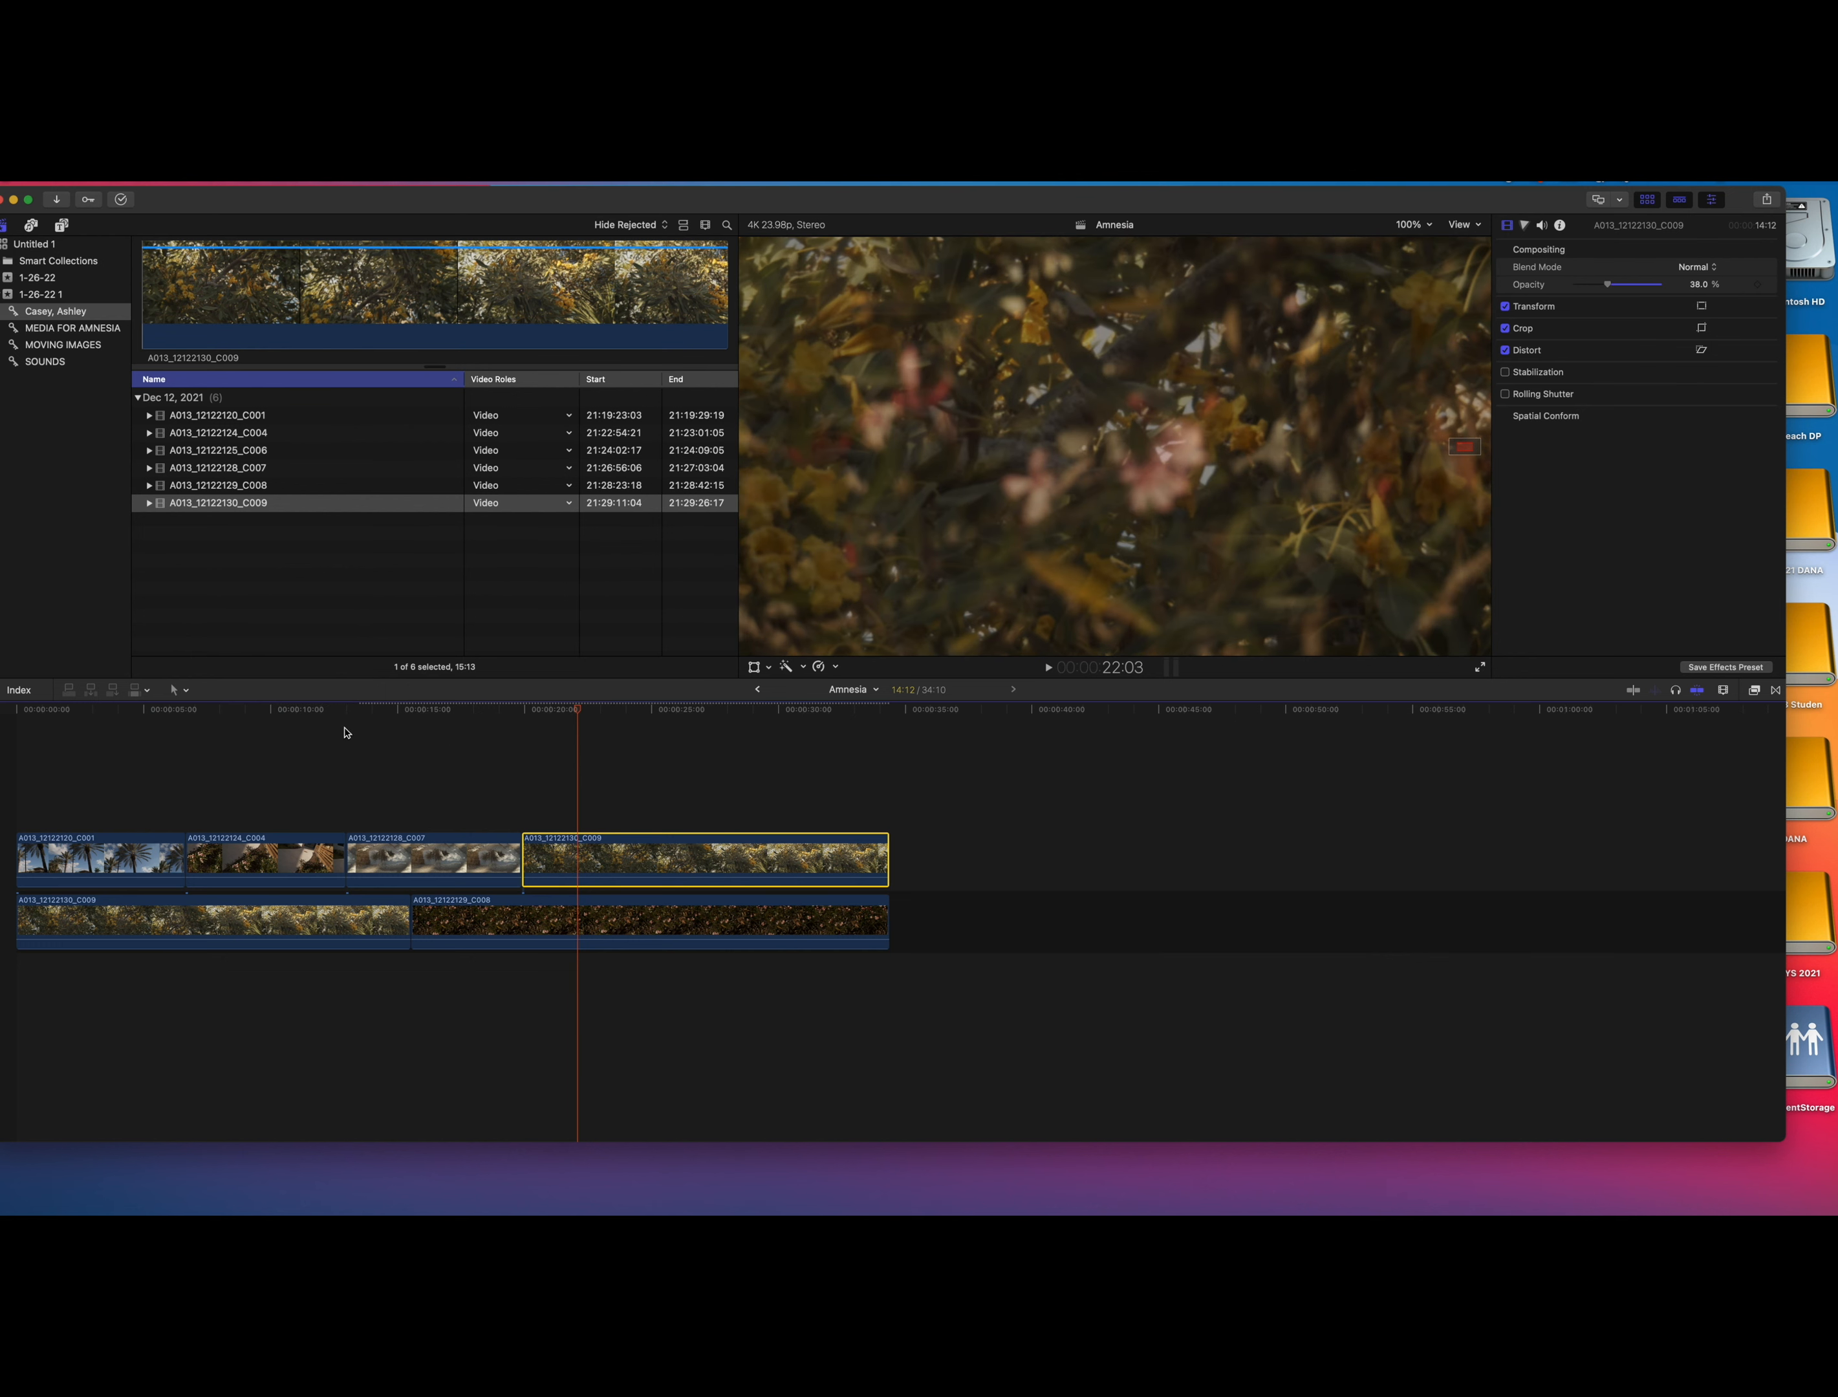
Connect the sound "18 Jungle, Africa Africa_ Morning Ambience, Birds" from the SOUNDS collection at the start of the timeline.
{"action": "left_click", "coordinate": [30, 716]}
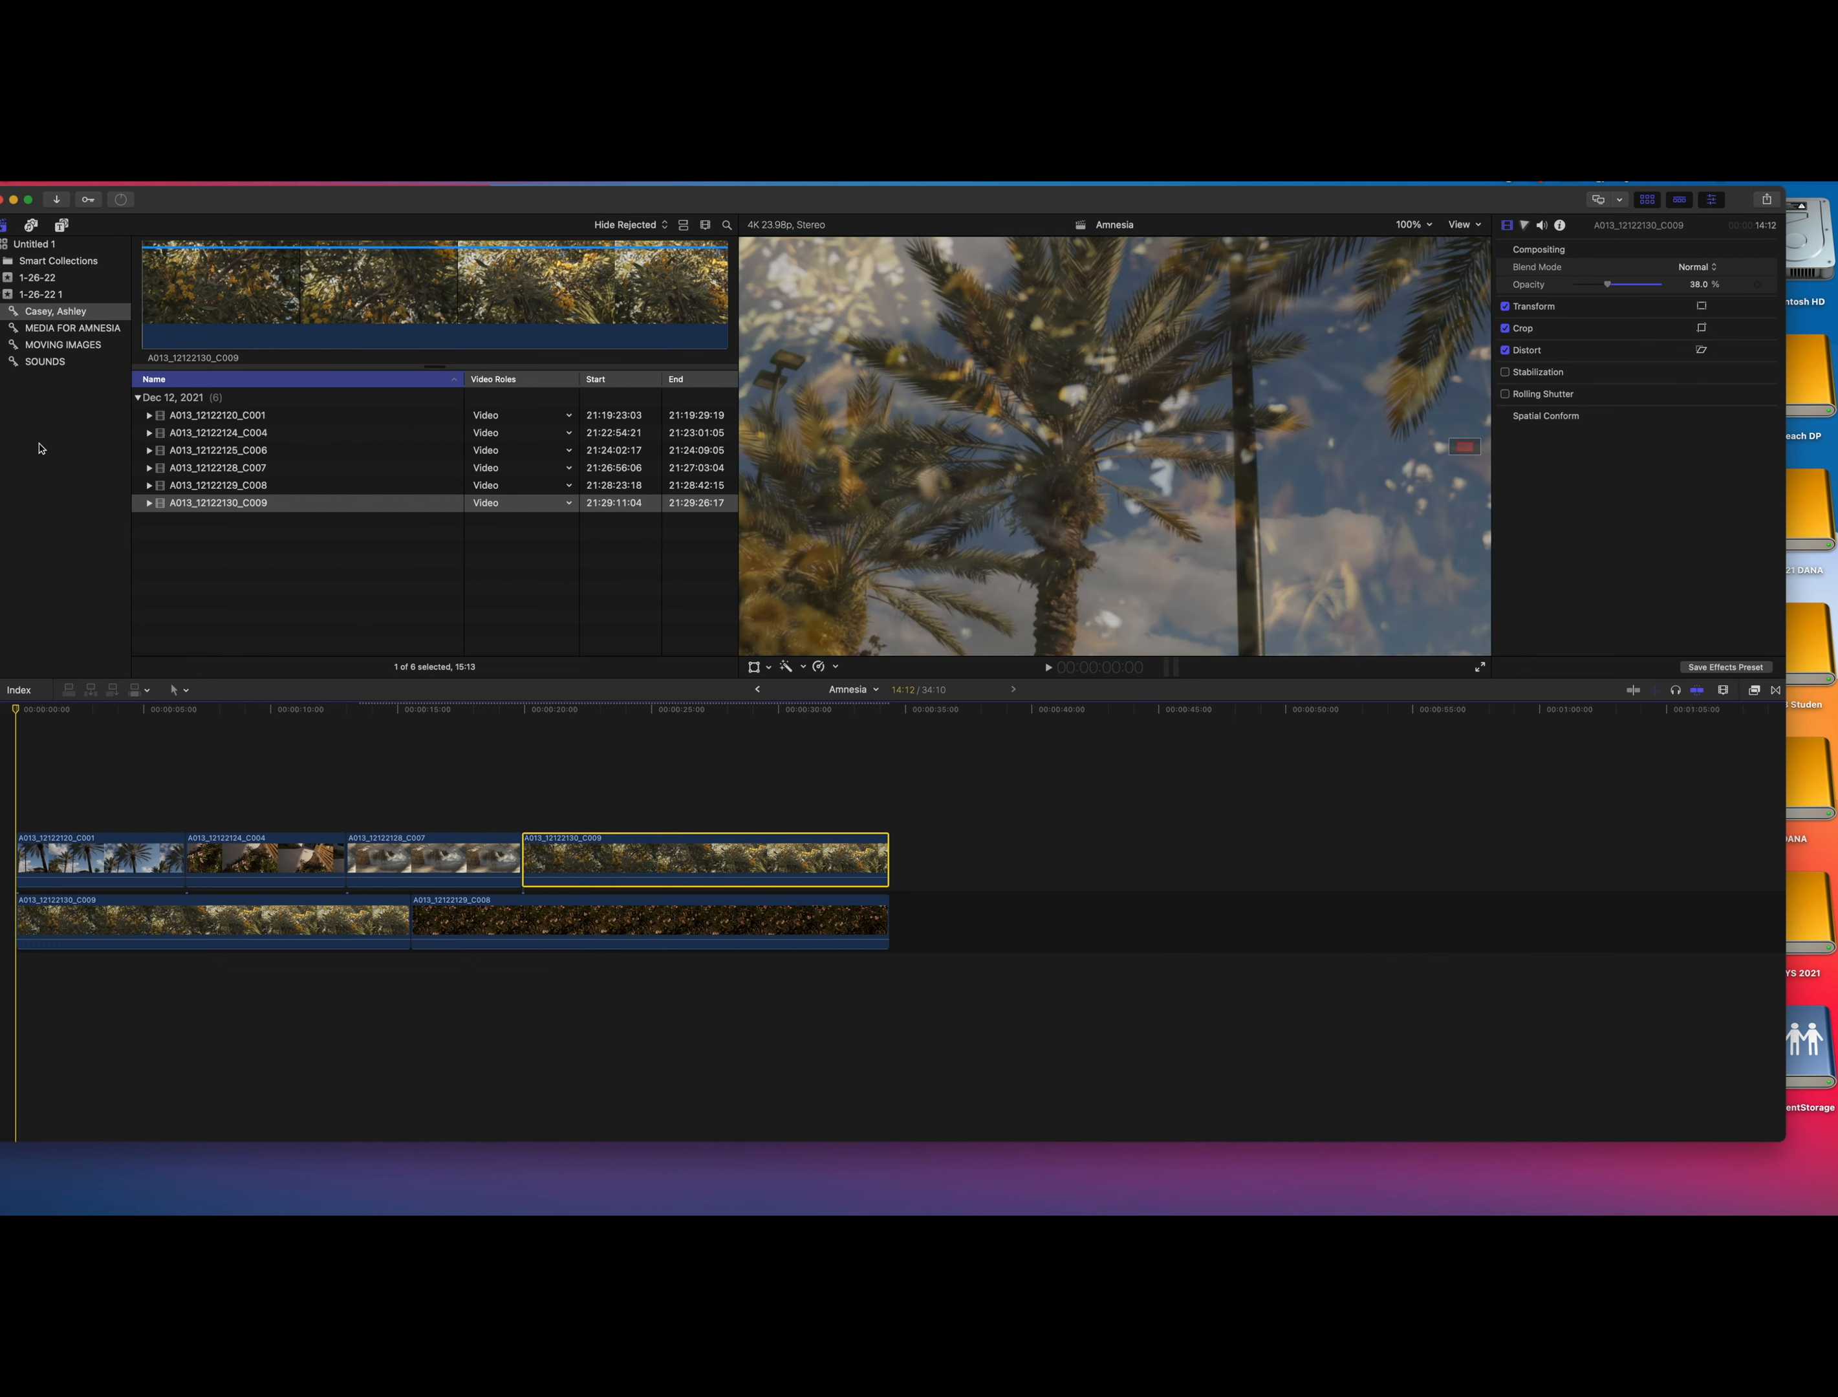
{"action": "left_click", "coordinate": [40, 362]}
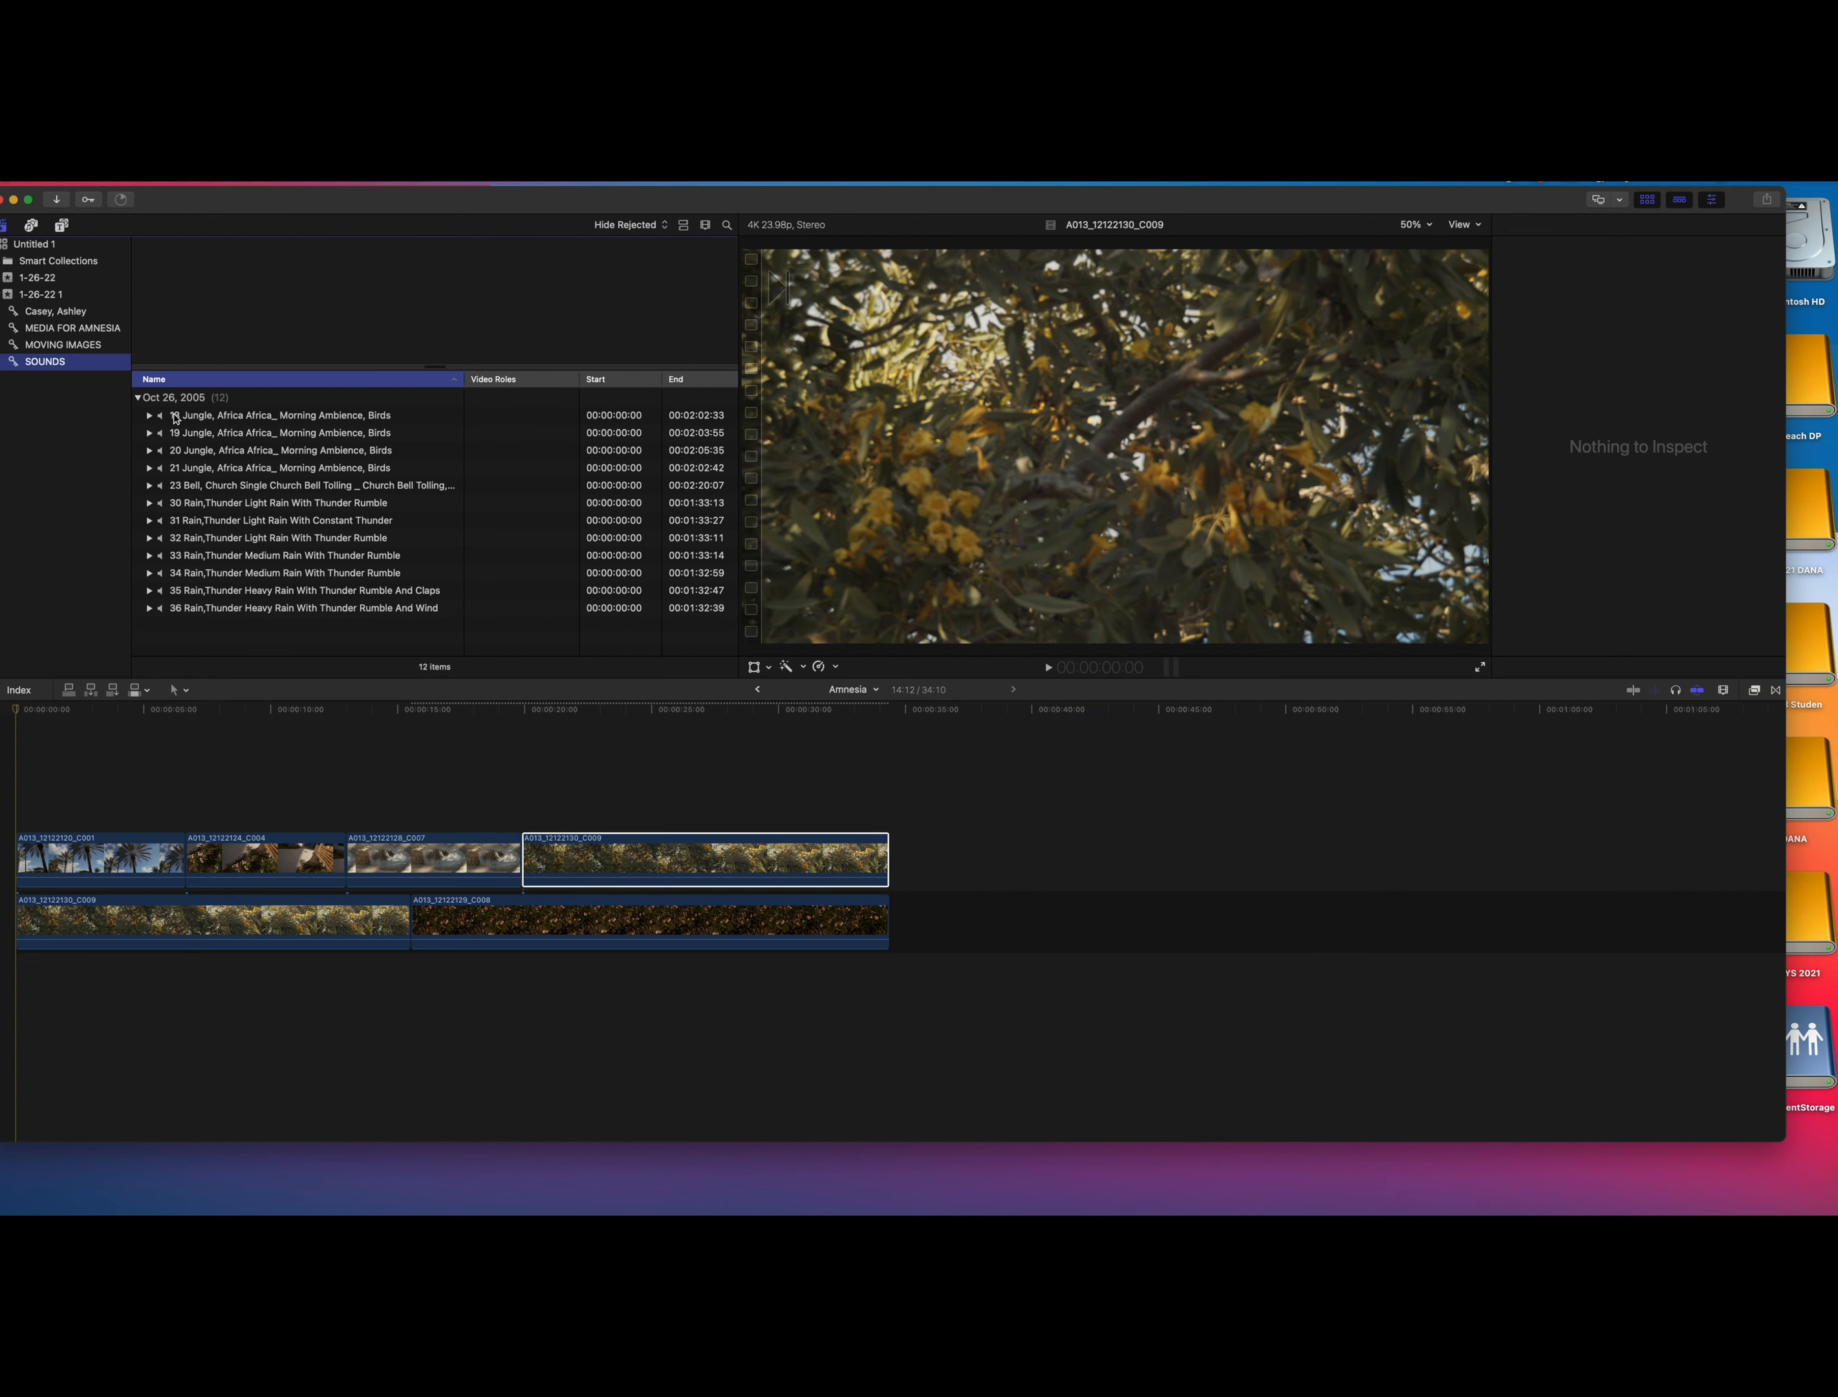
{"action": "left_click", "coordinate": [175, 416]}
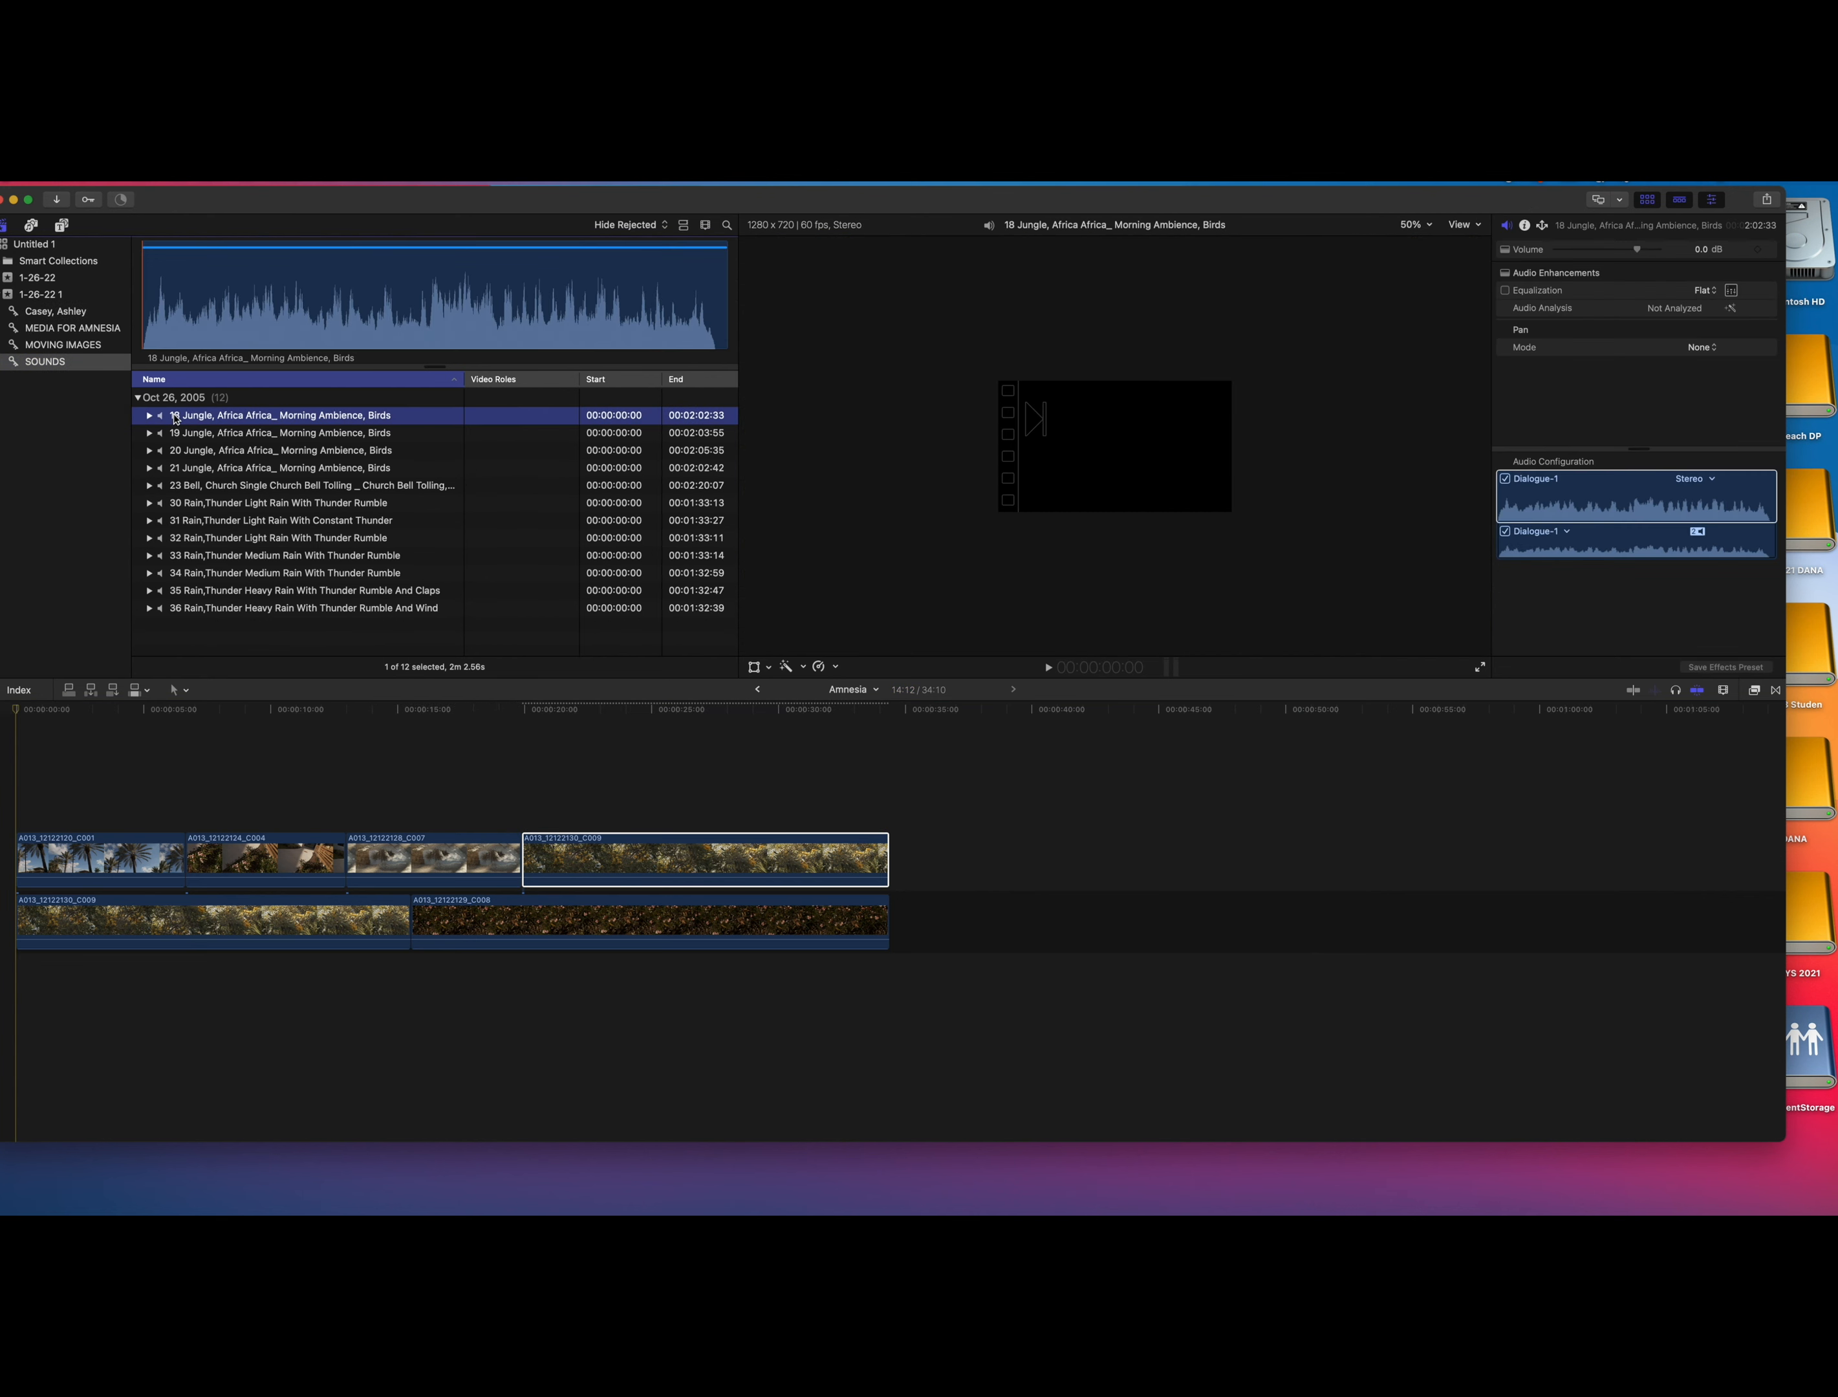
{"action": "key", "text": "q"}
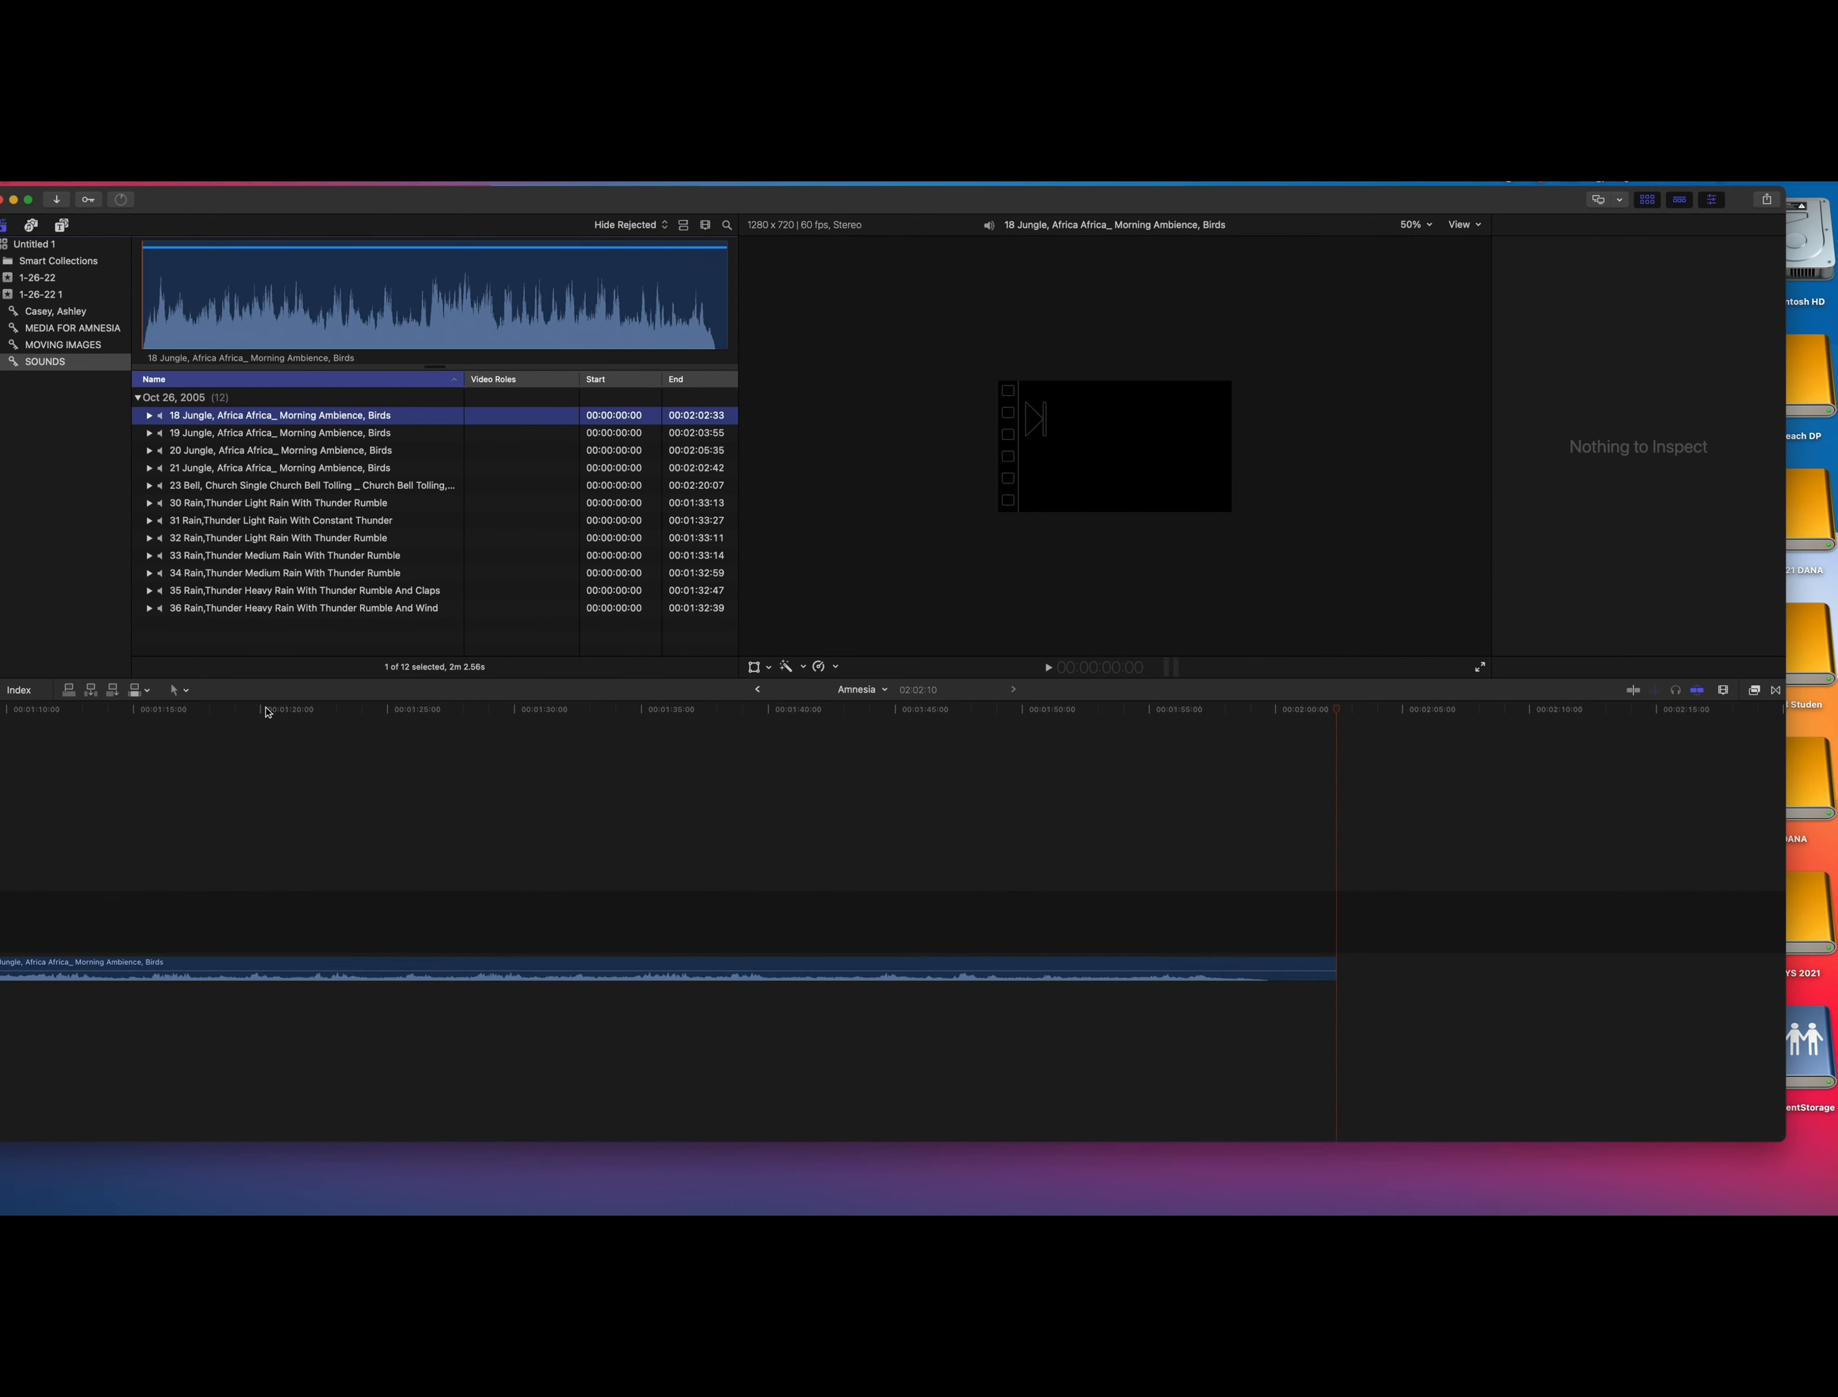
Split the jungle ambience sound at 34:10, where the video ends, and delete the excess beyond it.
{"action": "scroll", "coordinate": [319, 721], "scroll_direction": "left", "scroll_amount": 20}
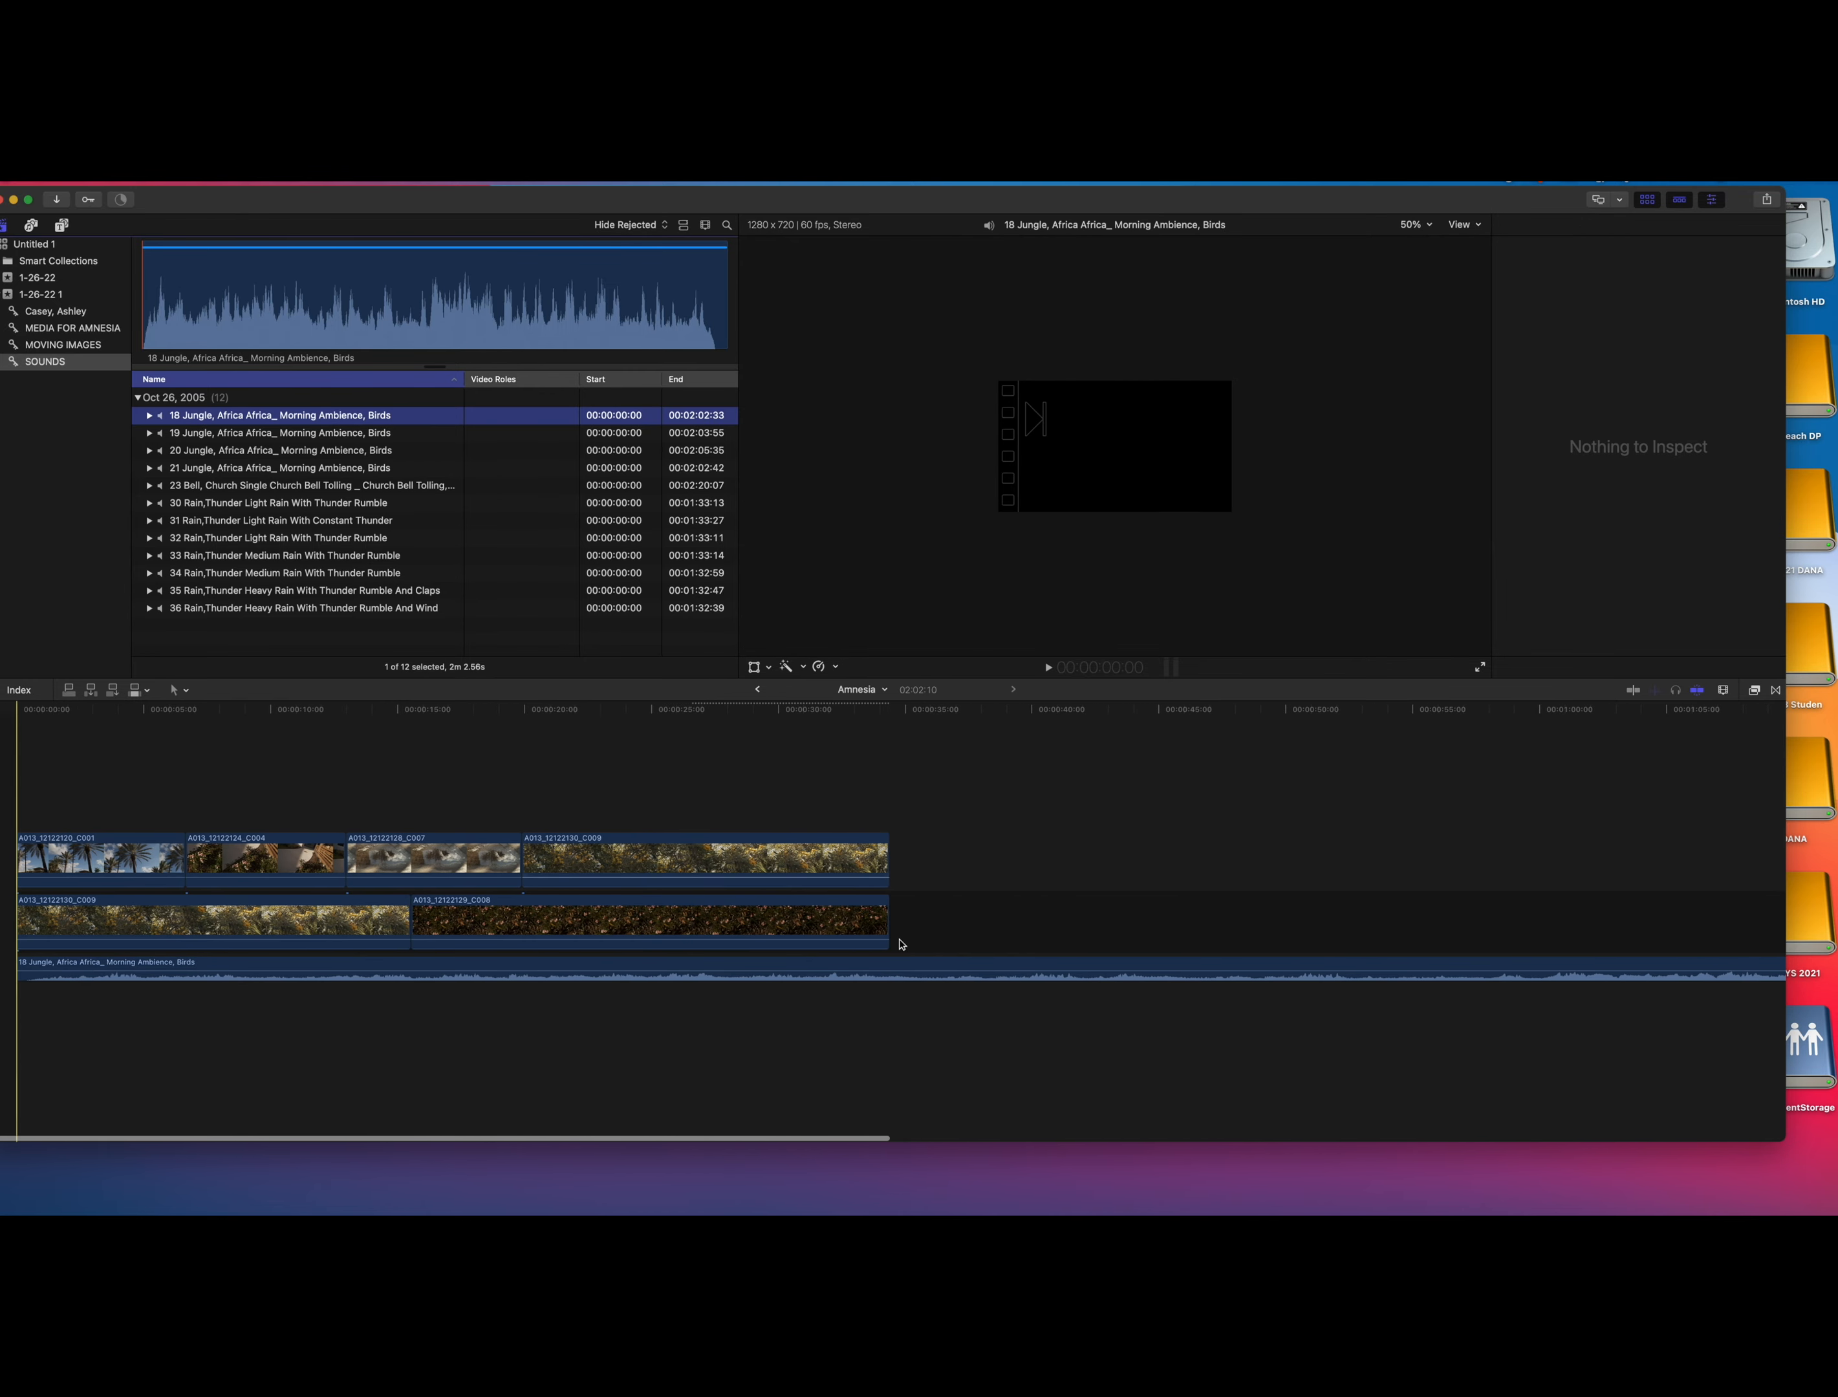
{"action": "left_click", "coordinate": [895, 970]}
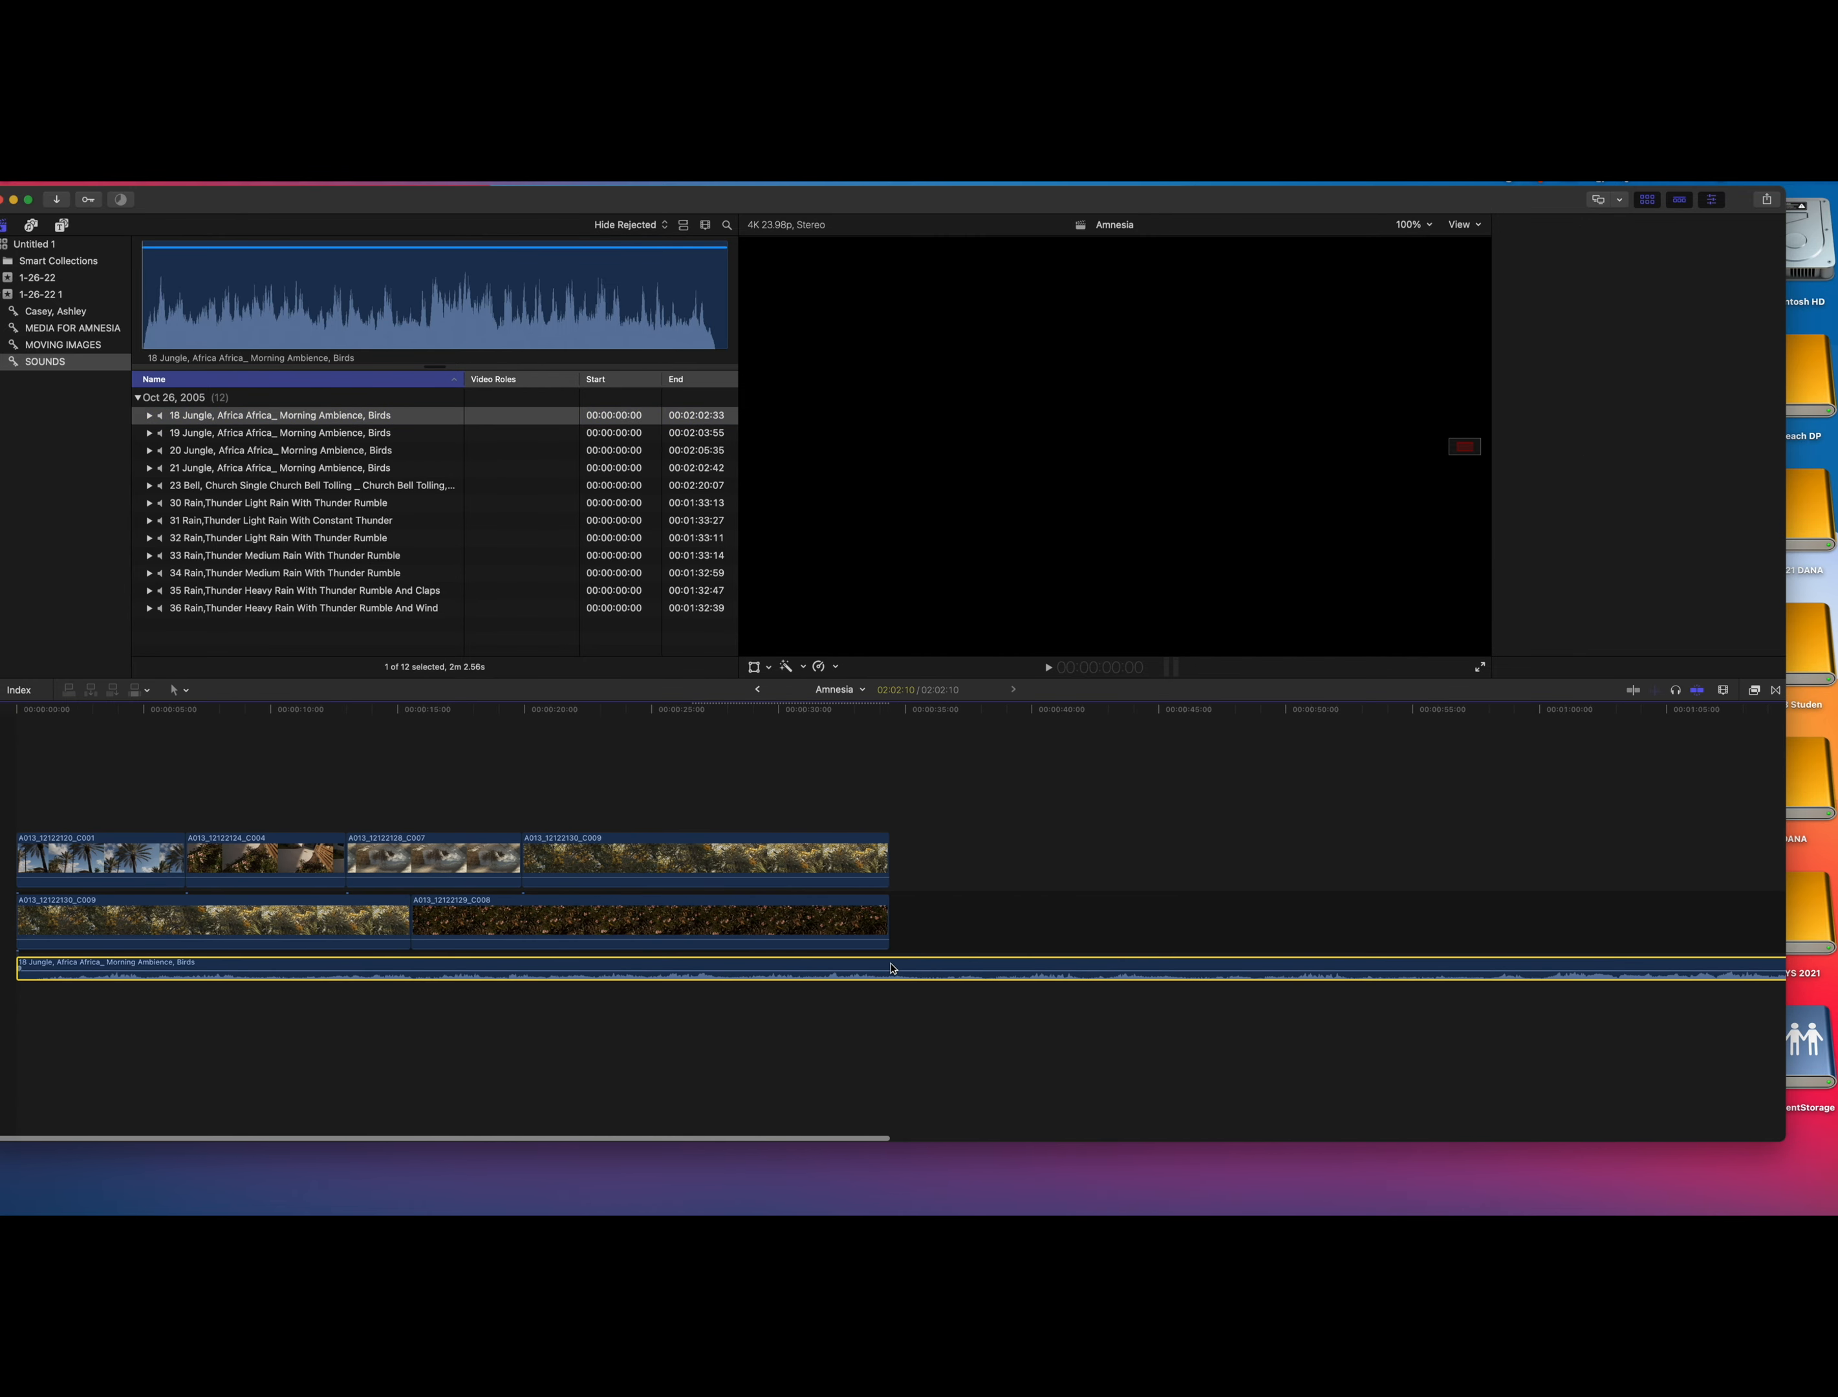
{"action": "left_click", "coordinate": [892, 711]}
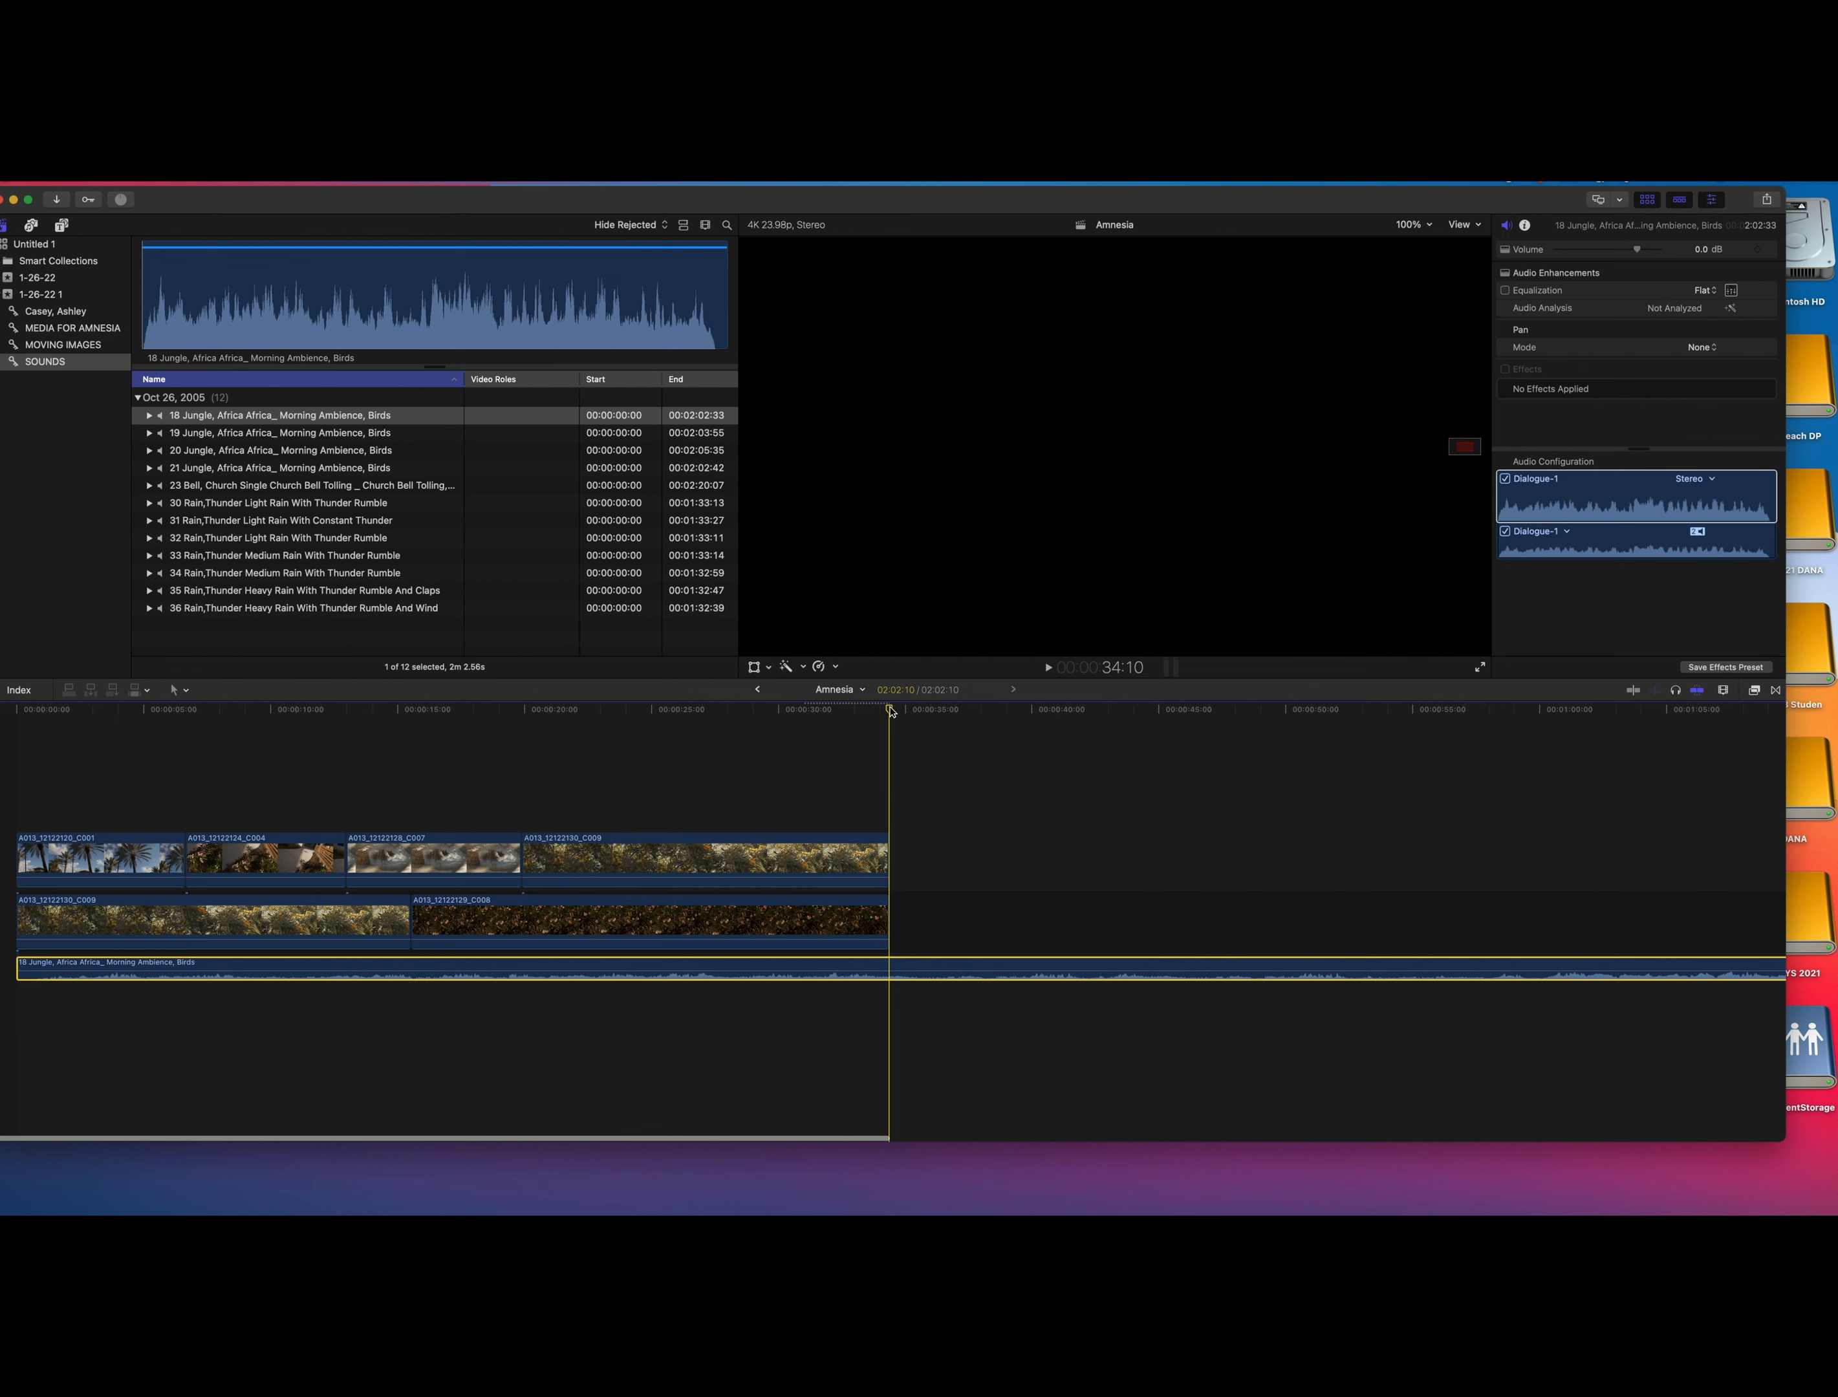
{"action": "key", "text": "super+b"}
{"action": "left_click_drag", "start_coordinate": [1014, 796], "coordinate": [984, 1116]}
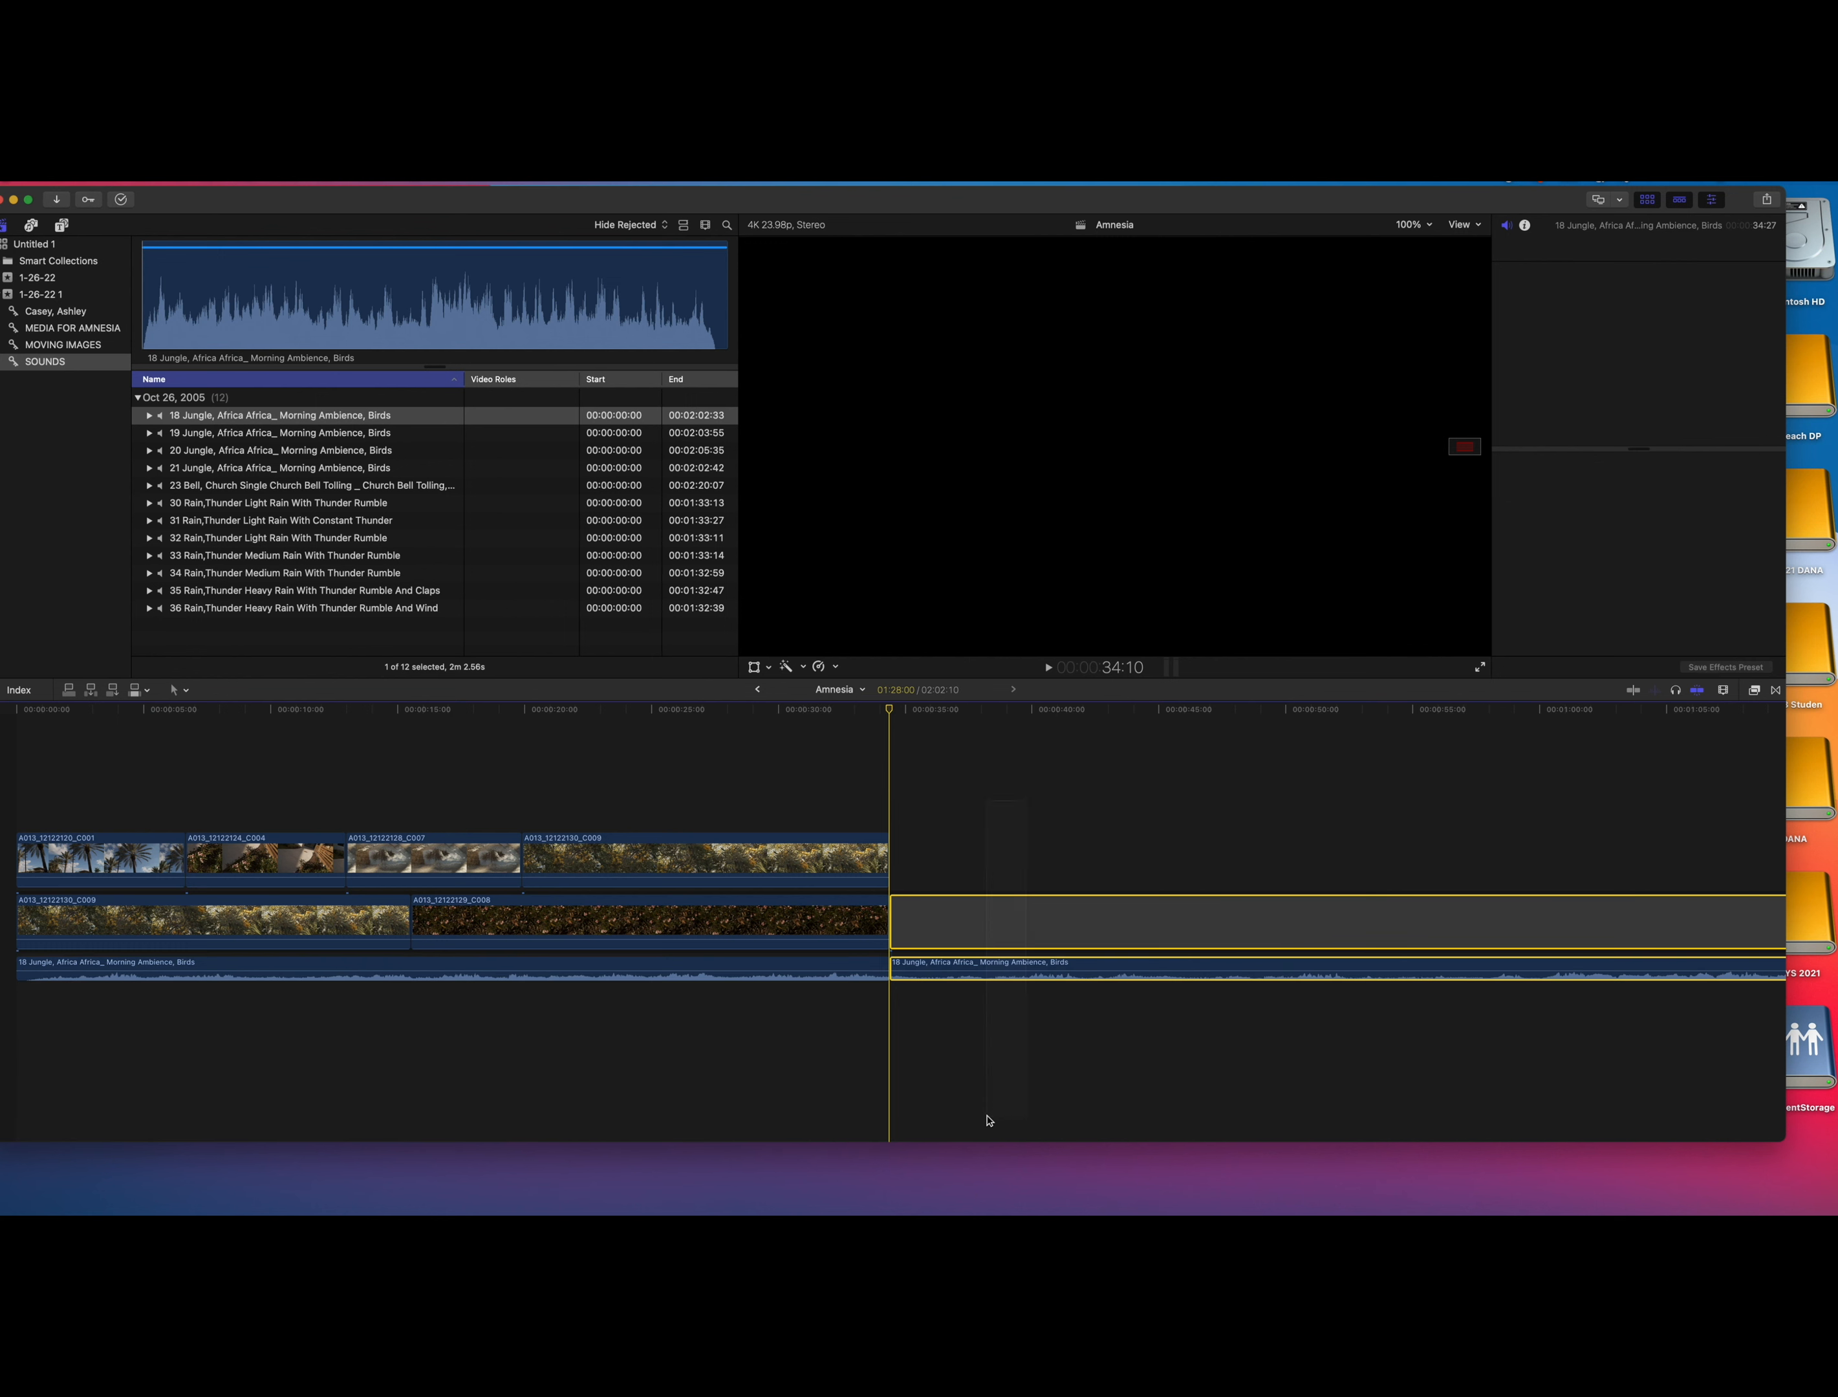
{"action": "key", "text": "Delete"}
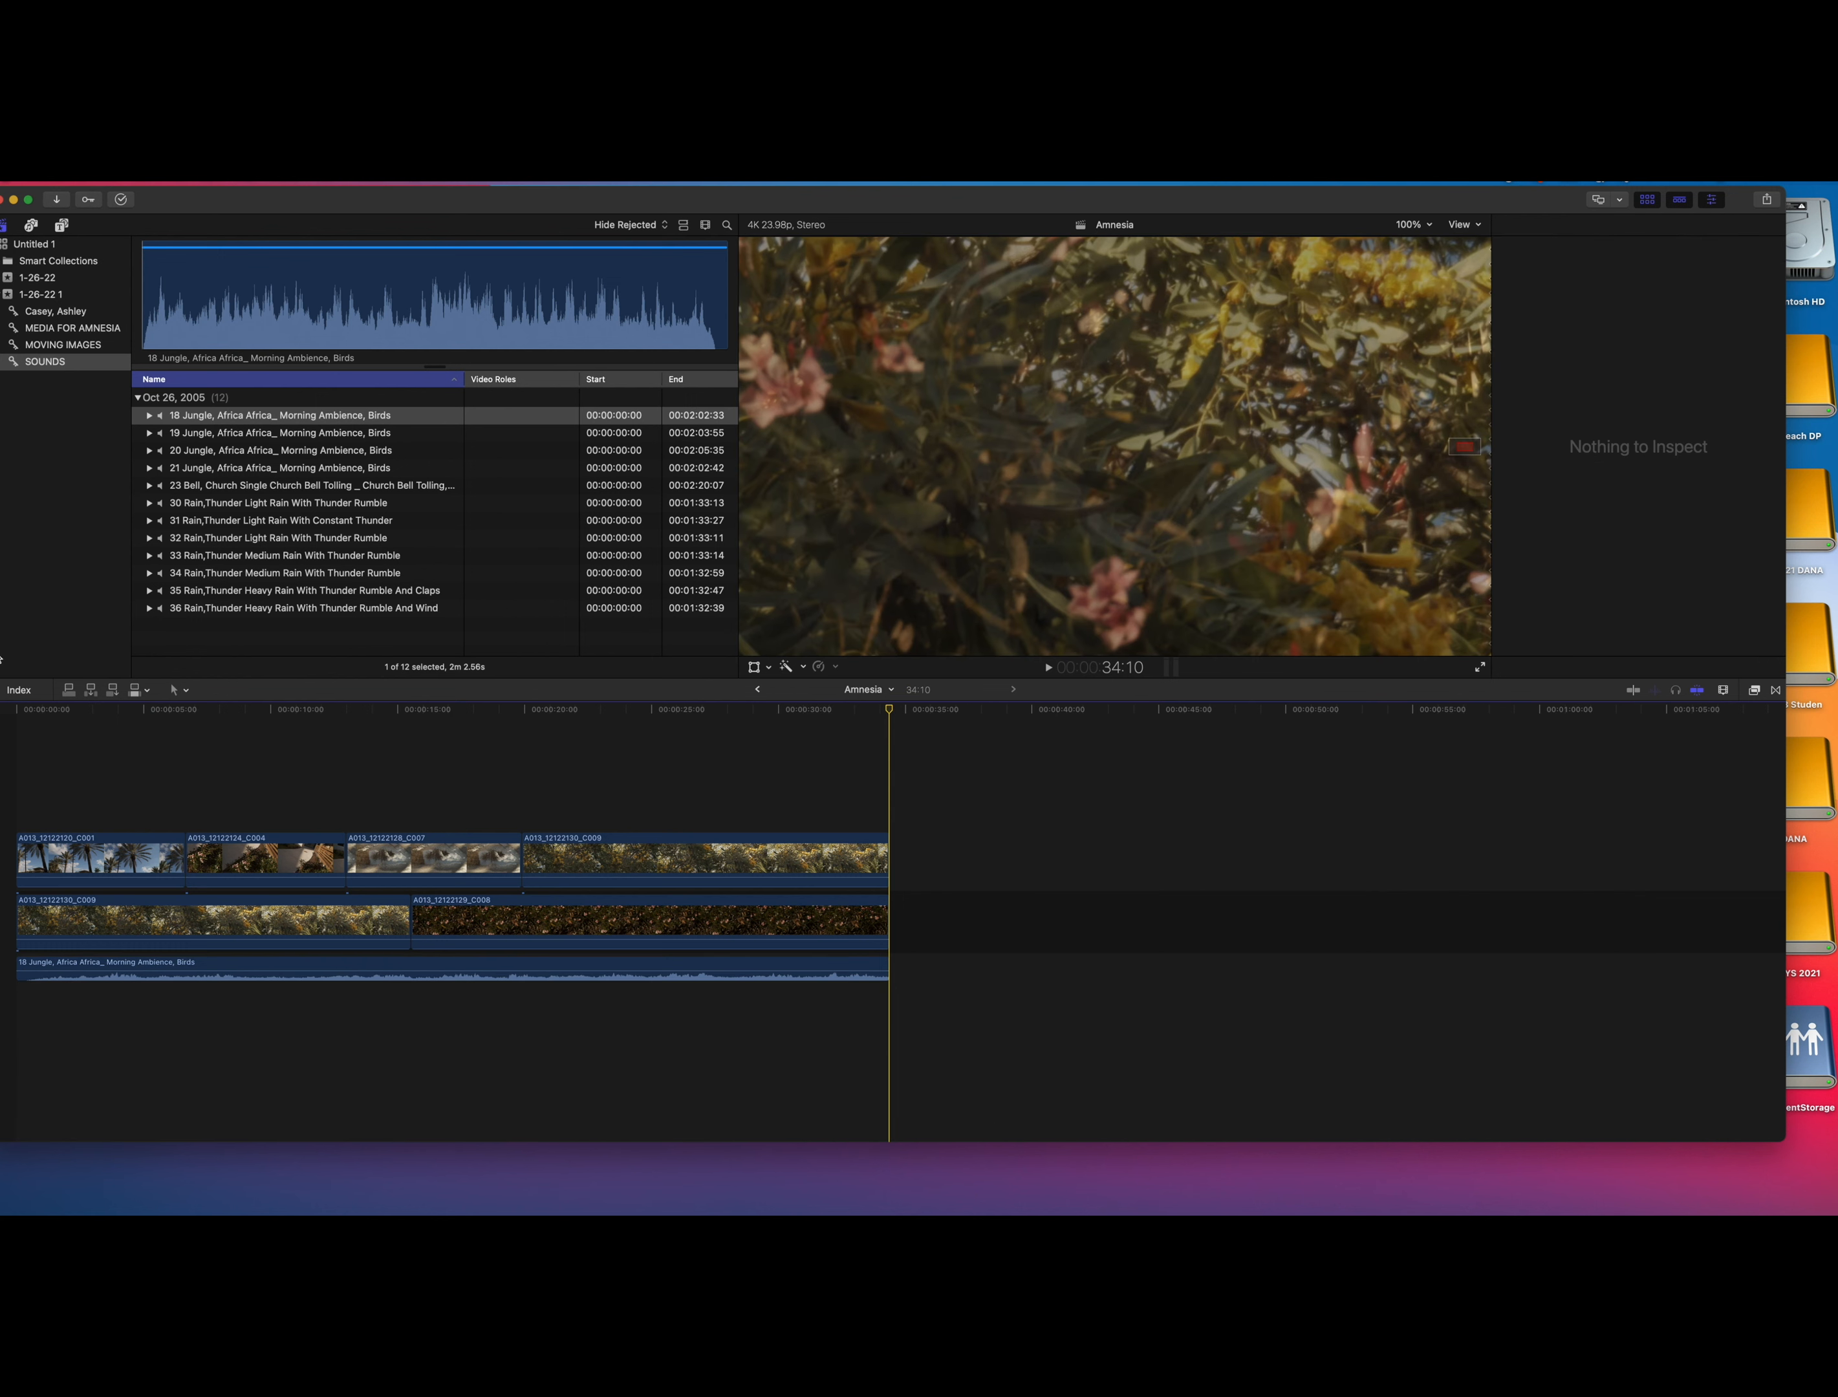
Connect the sound "32 Rain,Thunder Light Rain With Thunder Rumble" at the start of the timeline, beneath the jungle ambience.
{"action": "left_click_drag", "start_coordinate": [35, 712], "coordinate": [15, 712]}
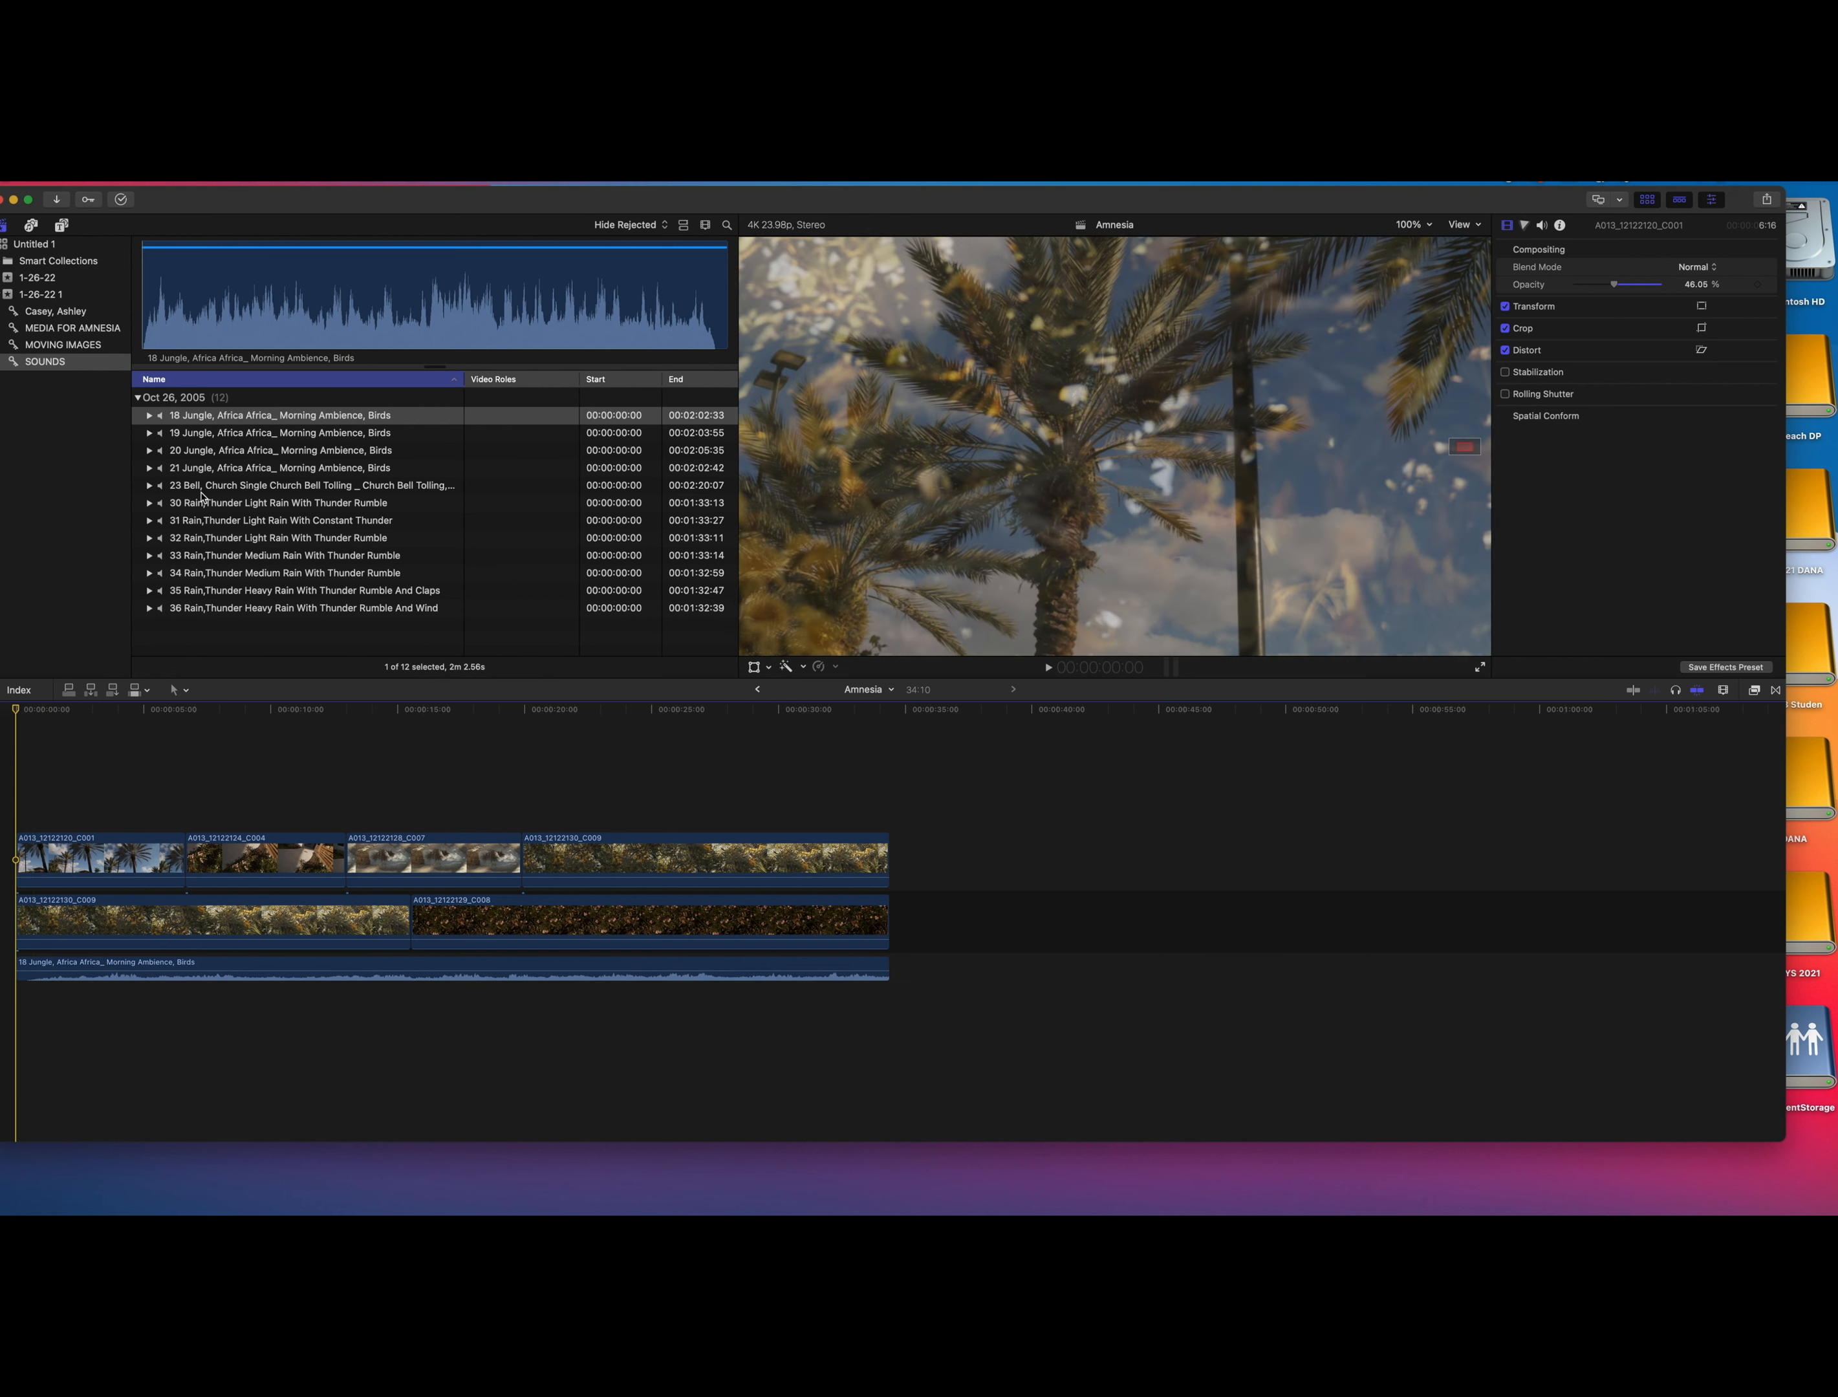
{"action": "left_click", "coordinate": [165, 543]}
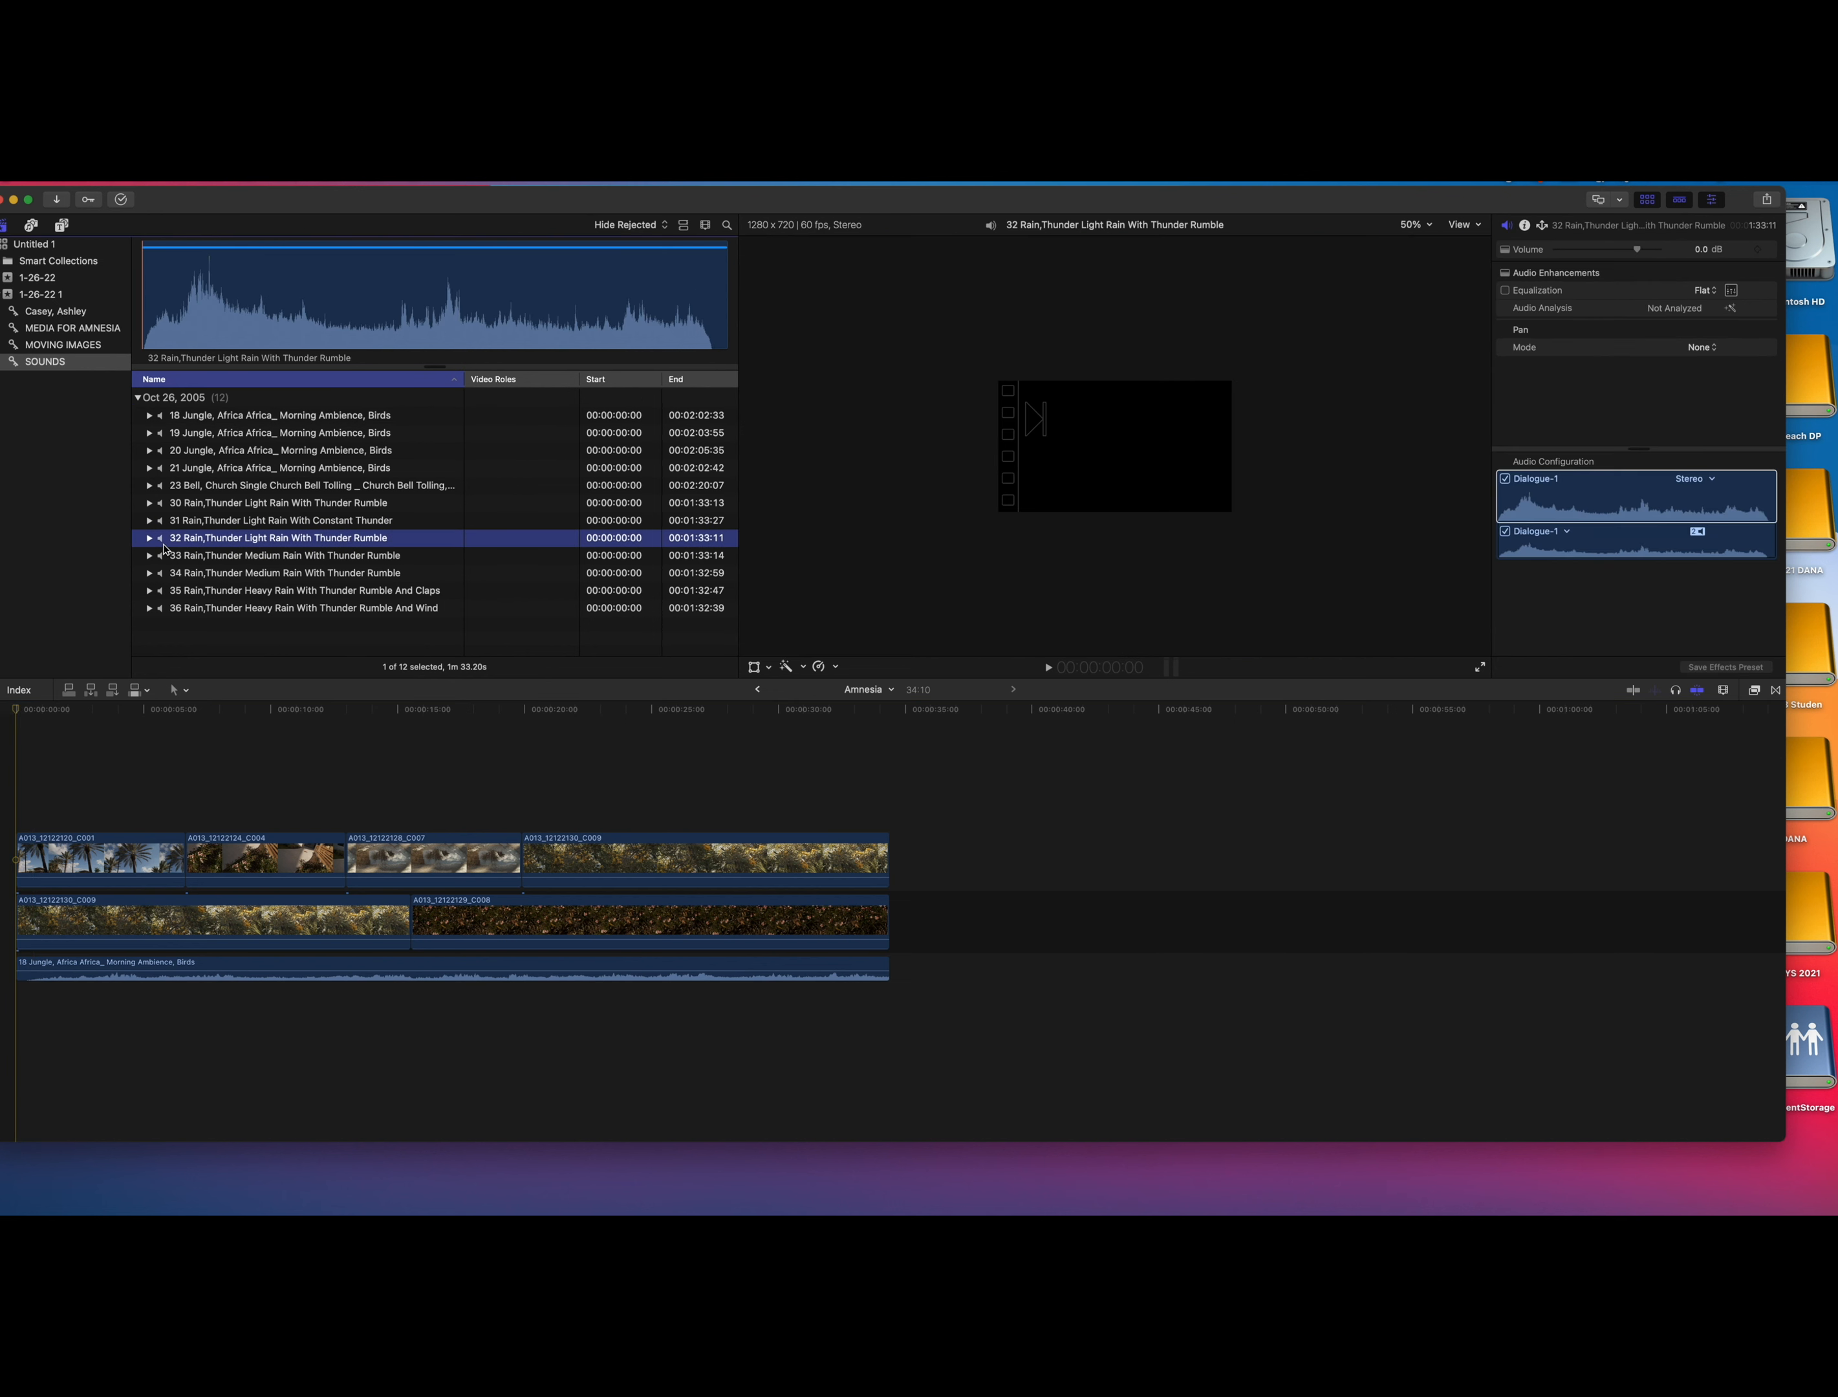
{"action": "left_click_drag", "start_coordinate": [165, 547], "coordinate": [411, 967]}
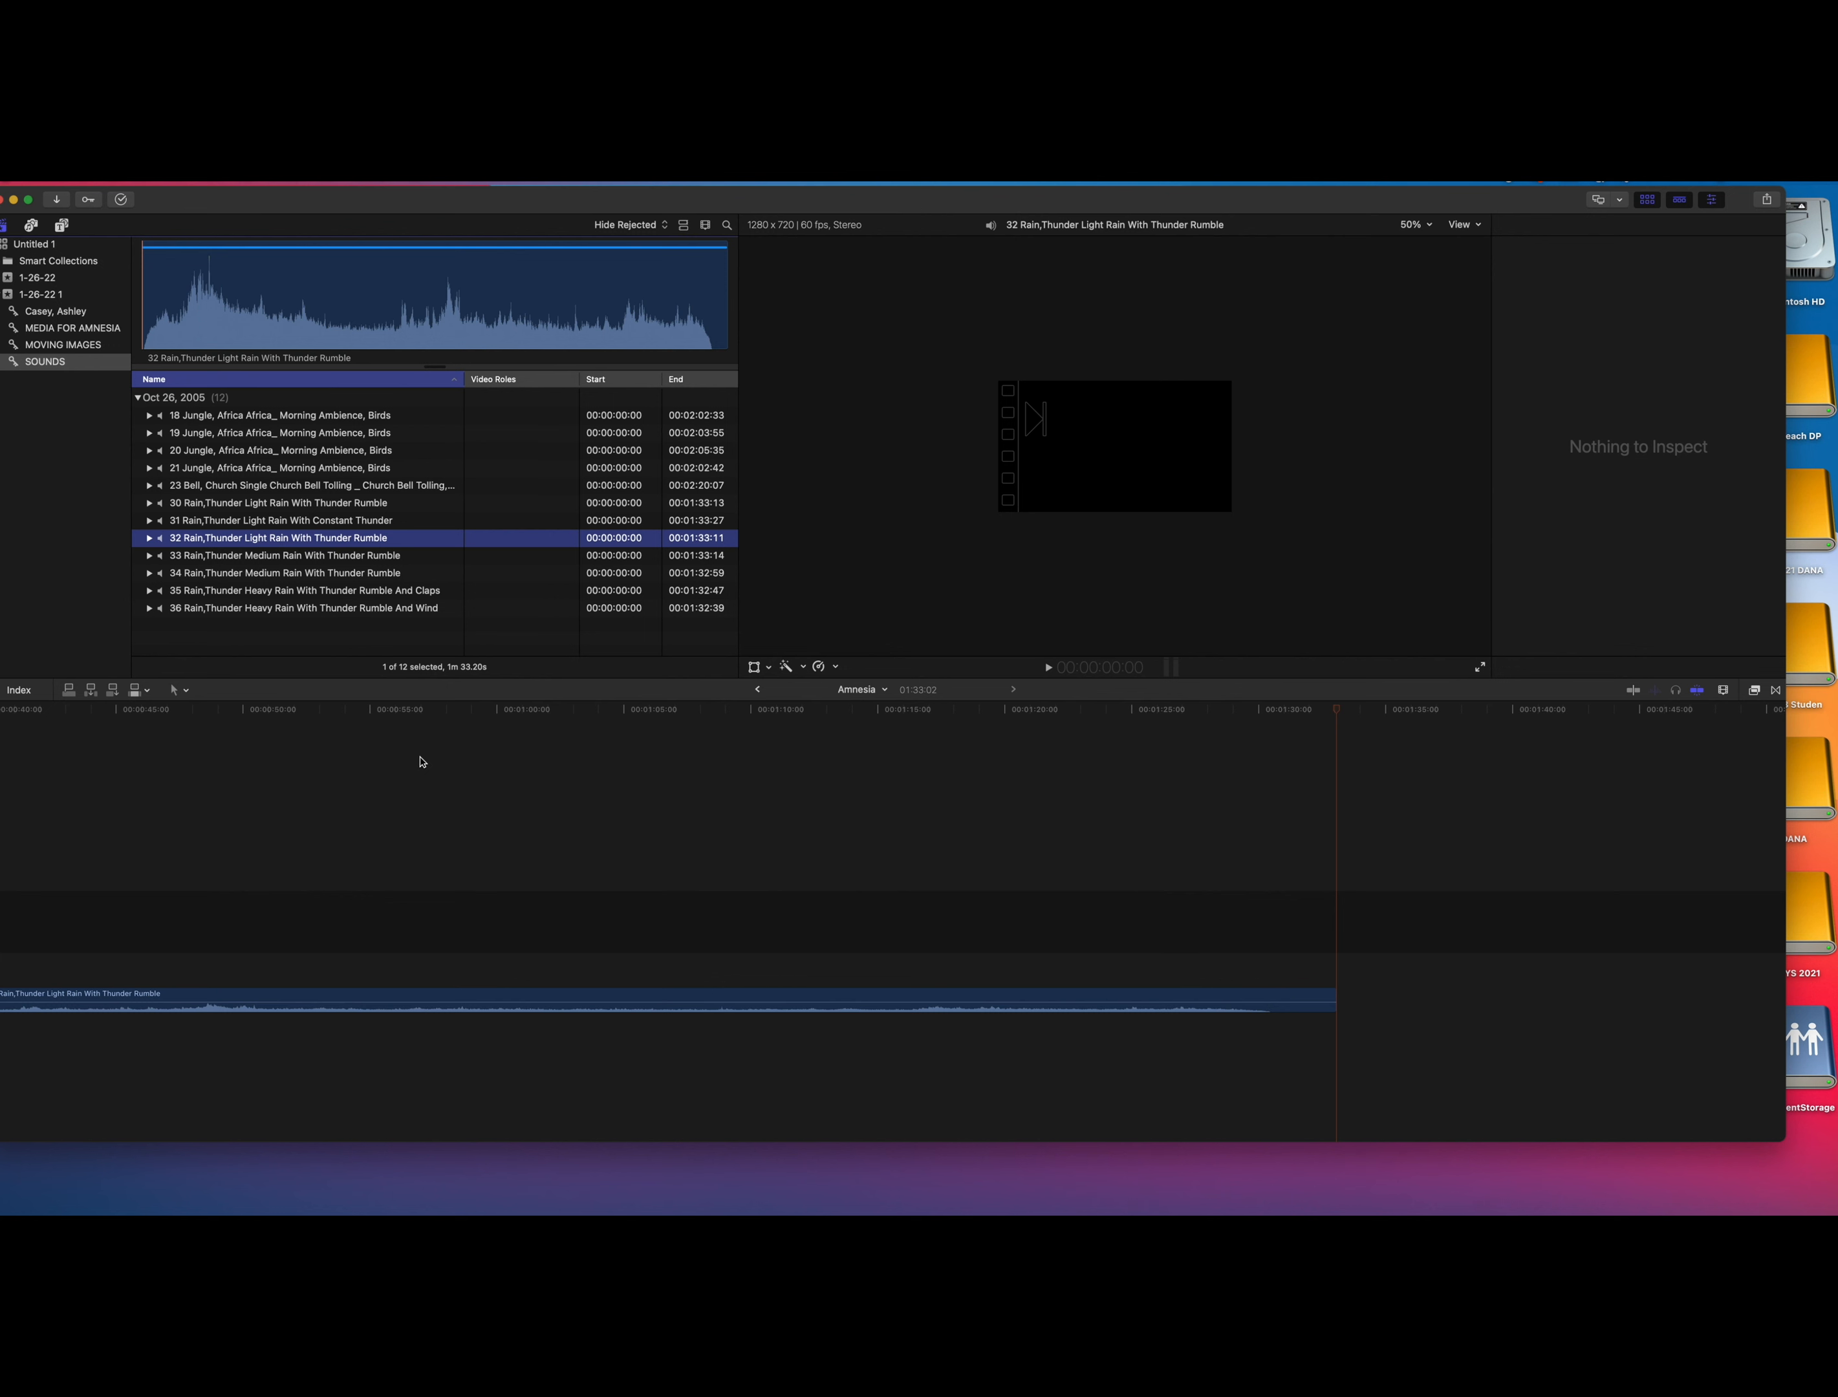
Split the rain and thunder sound at 34:10, delete the excess beyond the video's end, and return the playhead to the start.
{"action": "left_click", "coordinate": [737, 720]}
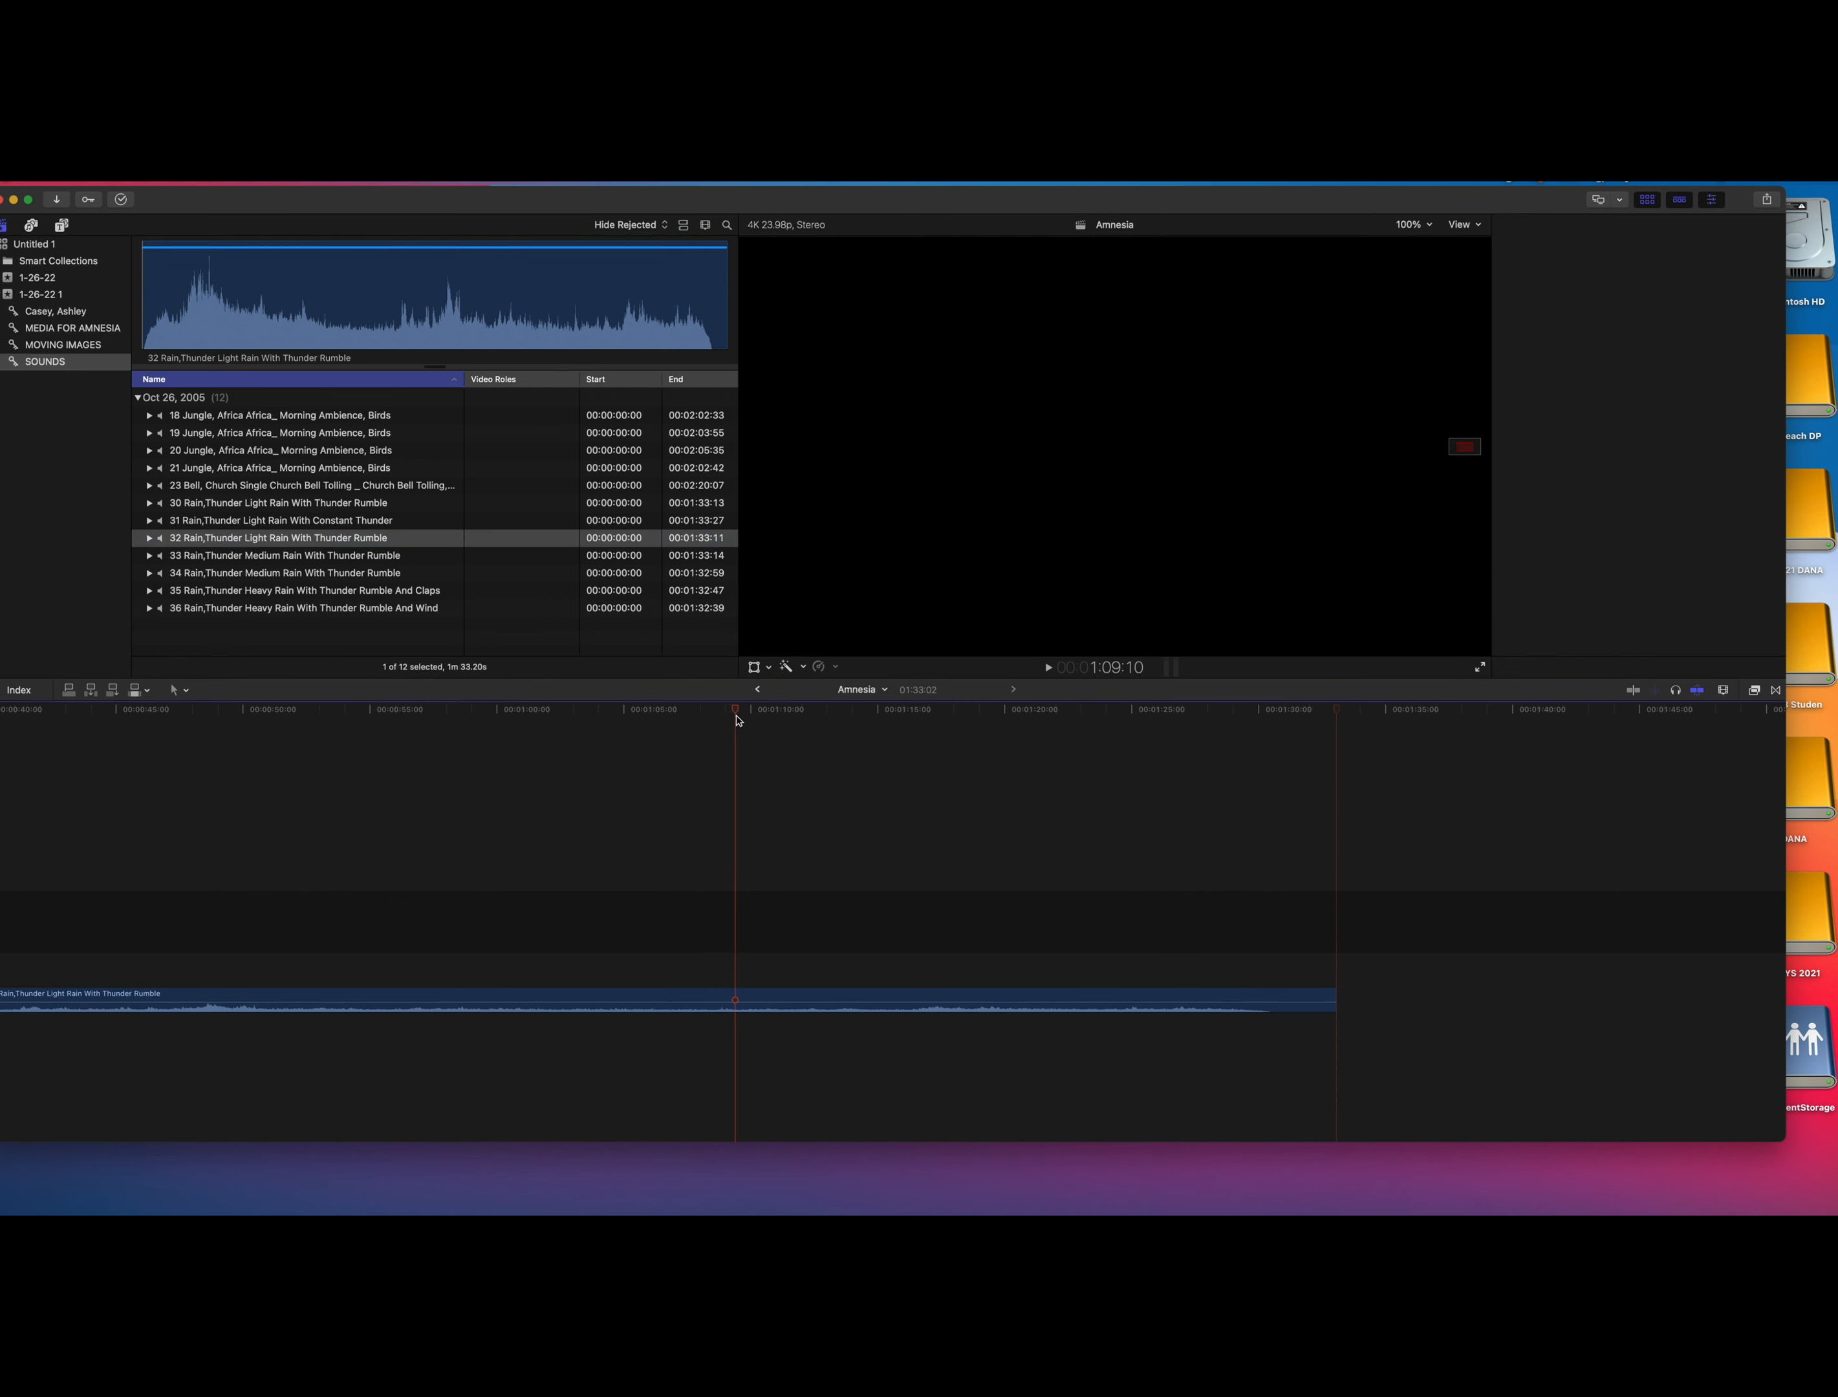
{"action": "key", "text": "Home"}
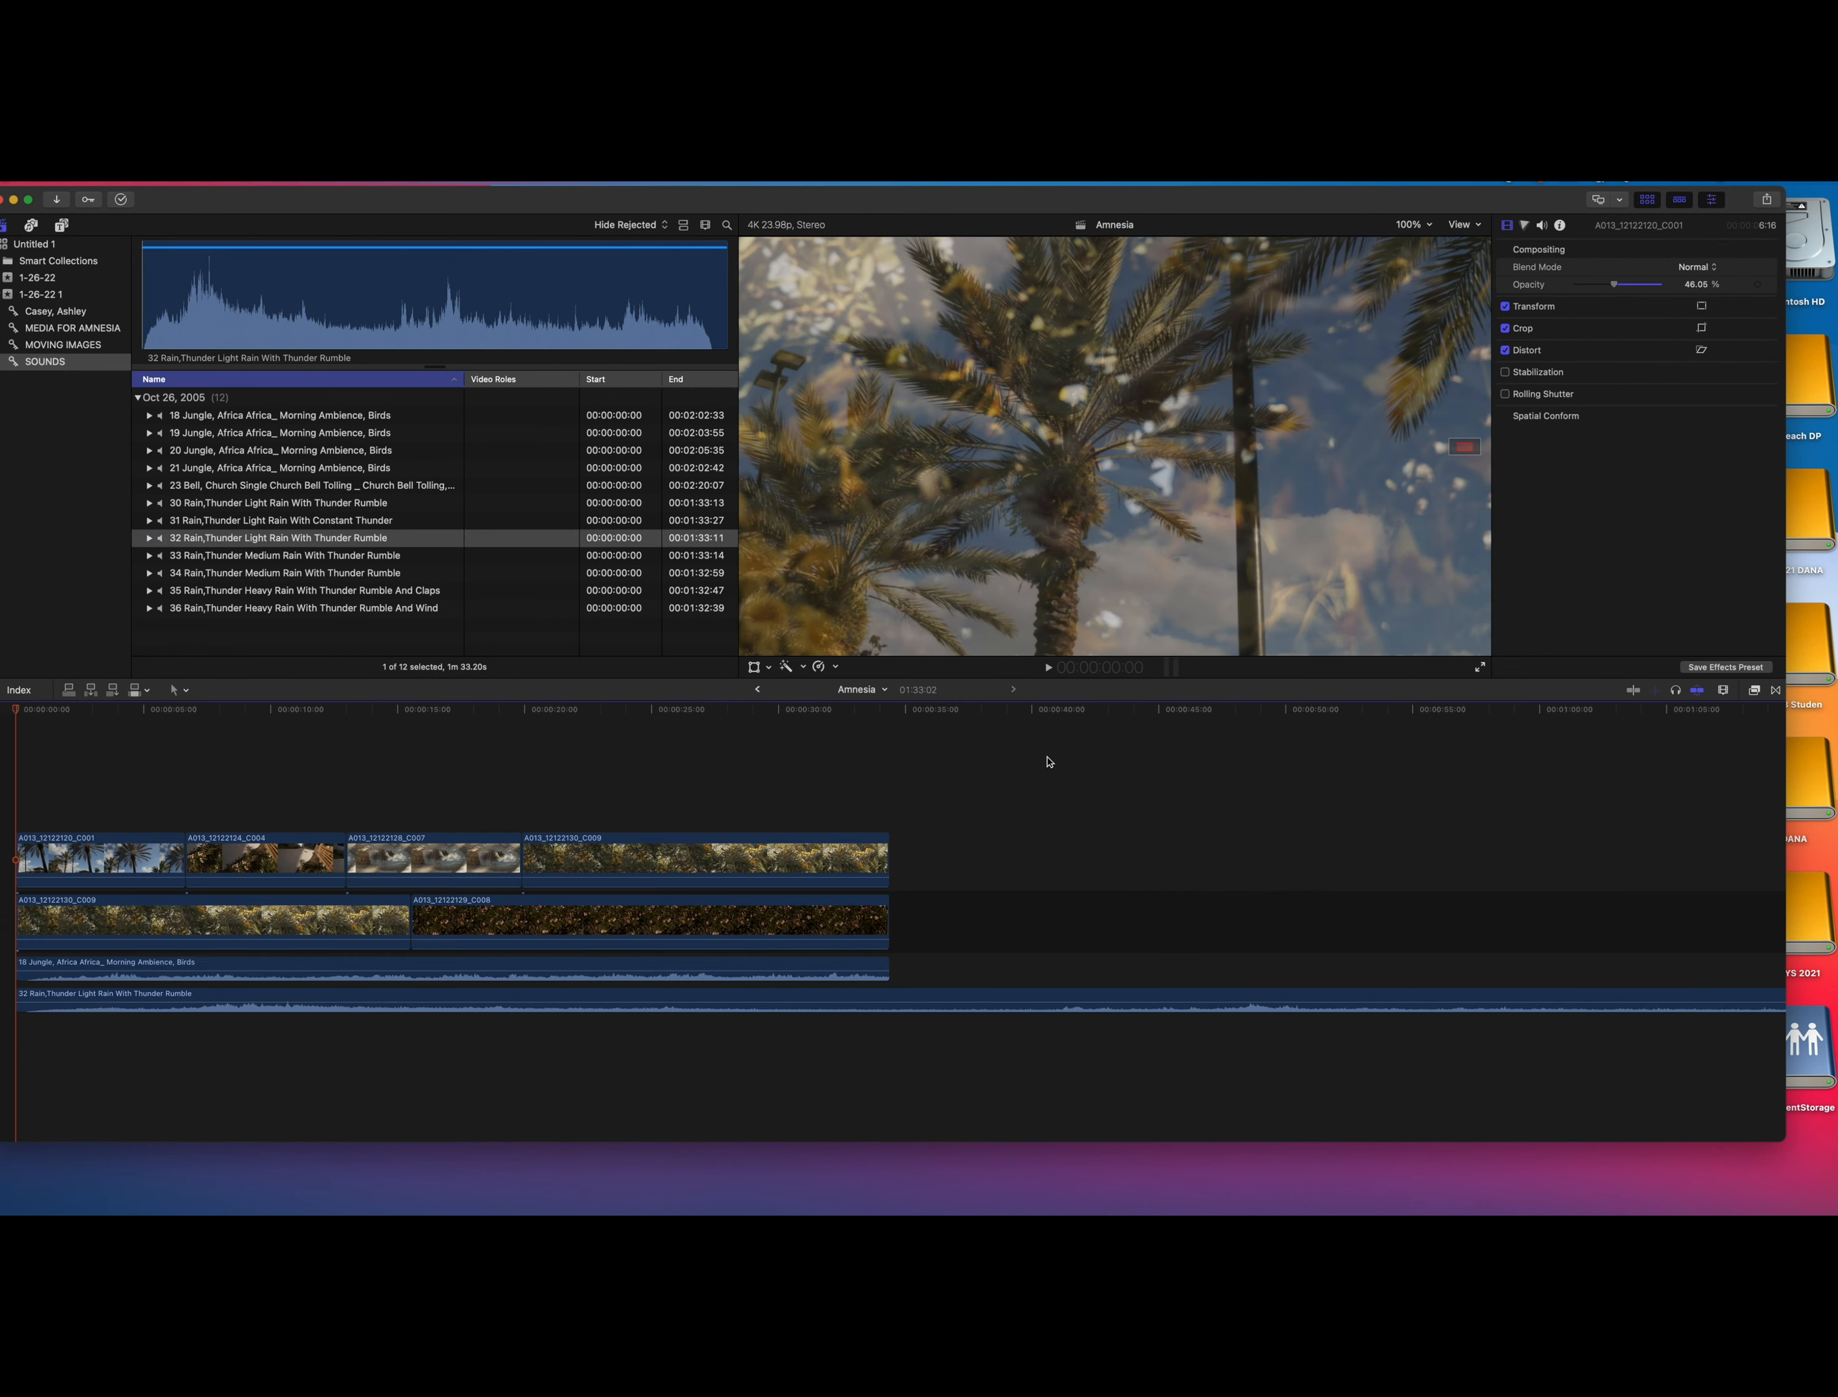
{"action": "left_click", "coordinate": [888, 709]}
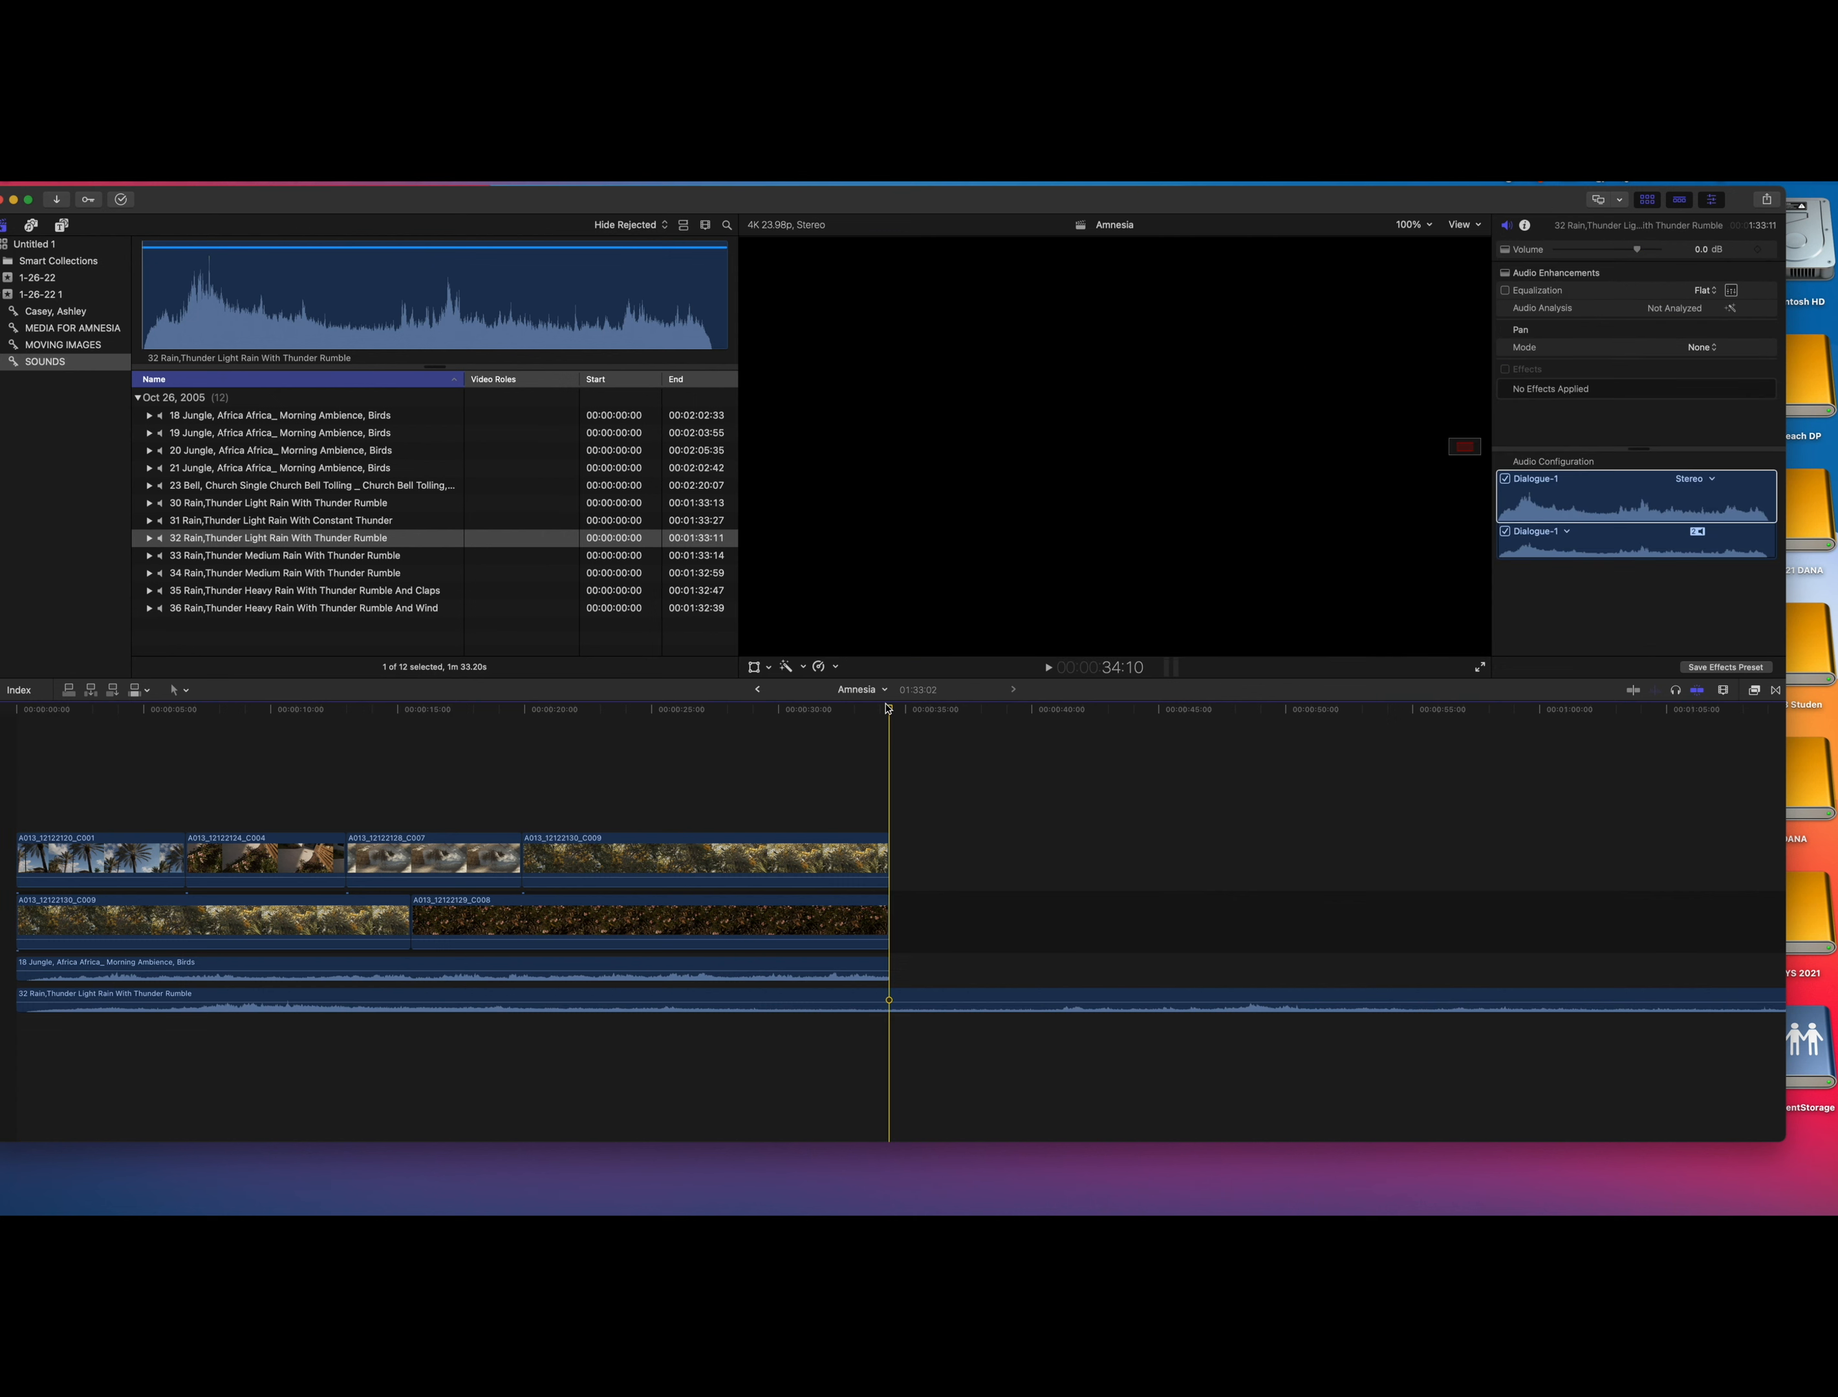
{"action": "left_click", "coordinate": [894, 999]}
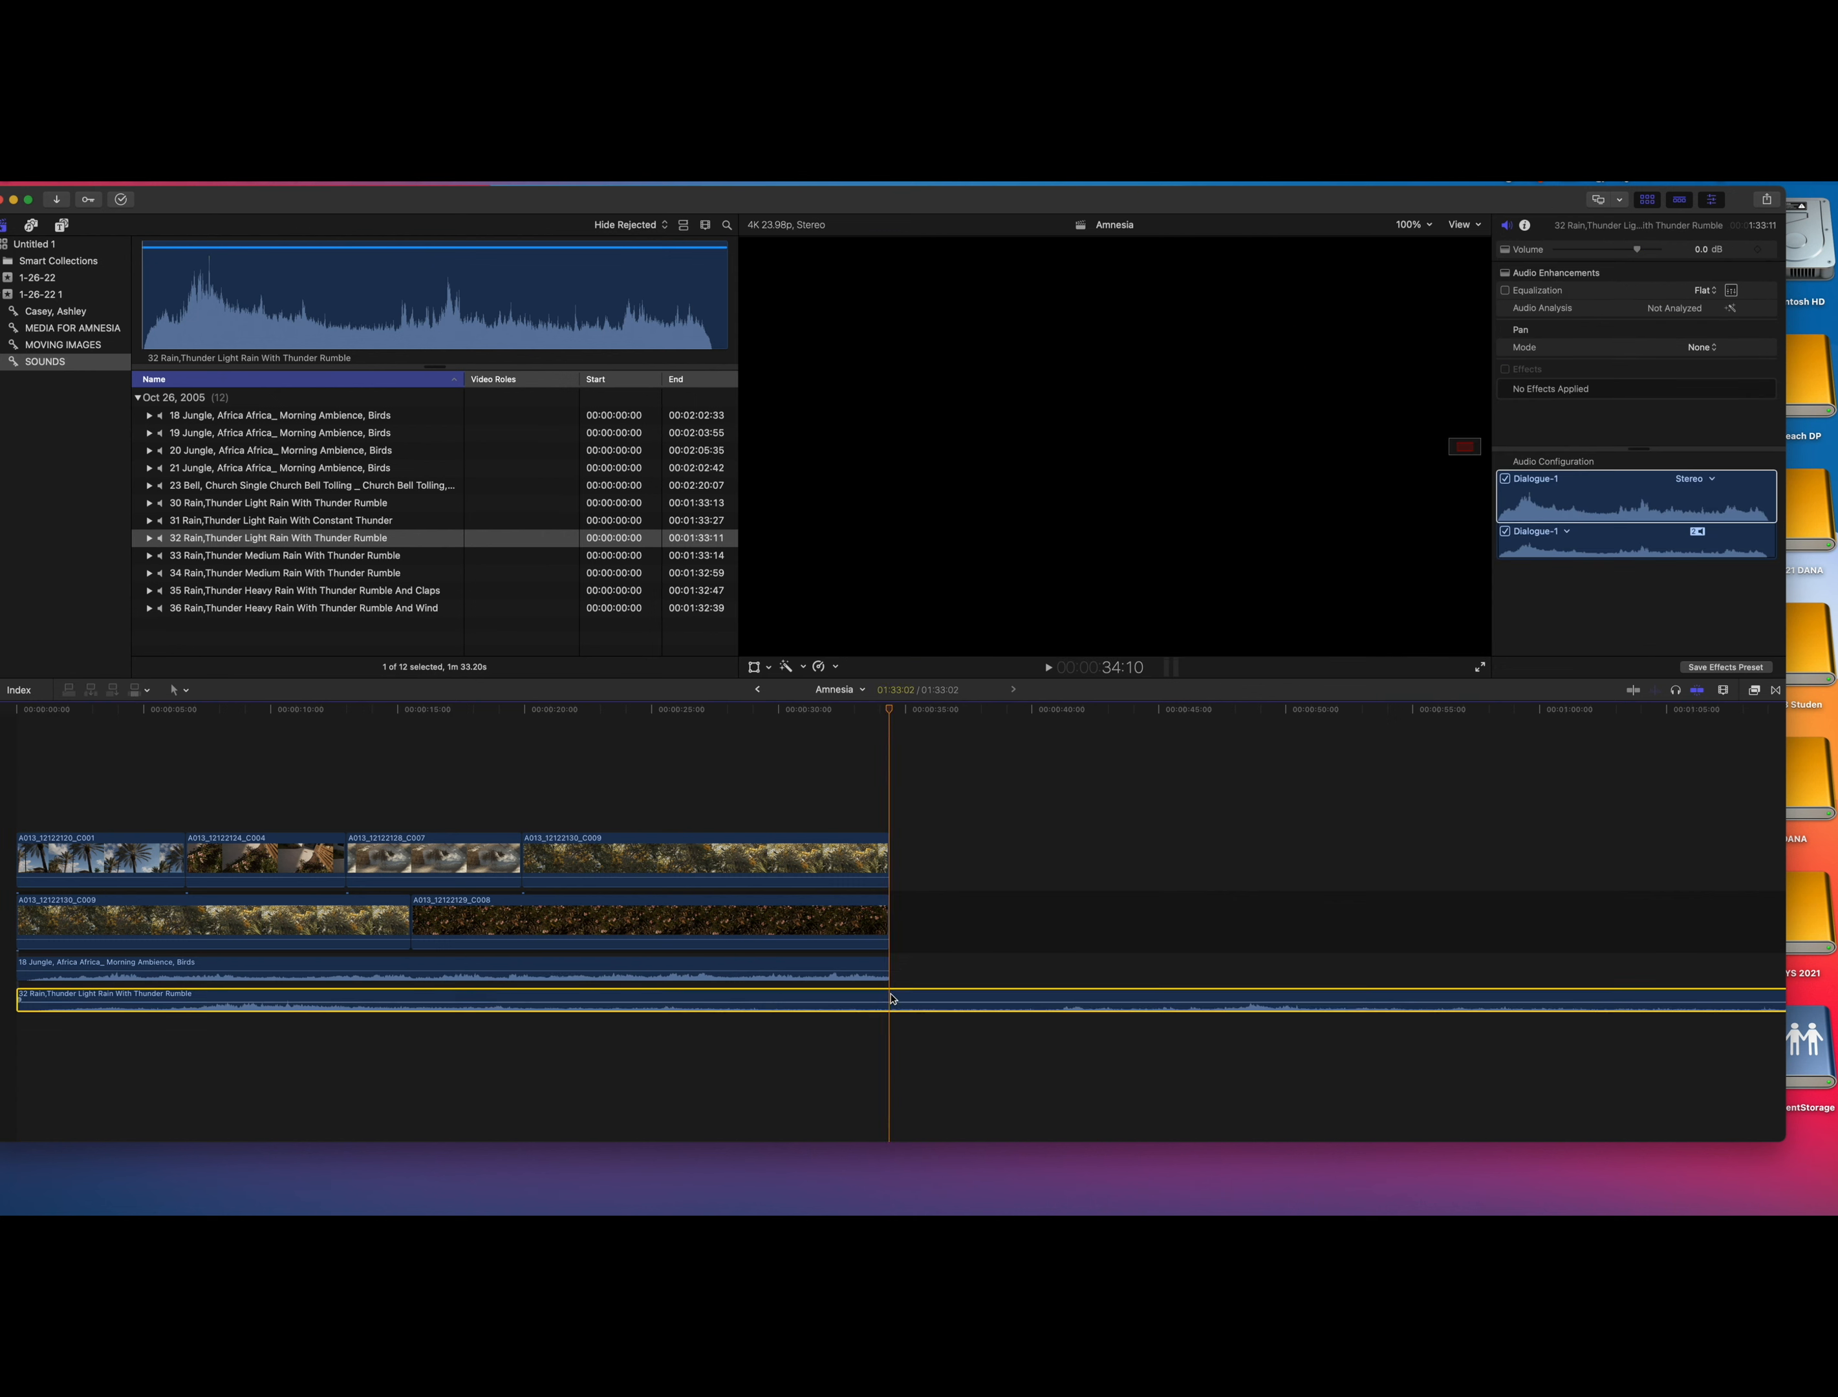
{"action": "key", "text": "super+b"}
{"action": "left_click", "coordinate": [973, 894]}
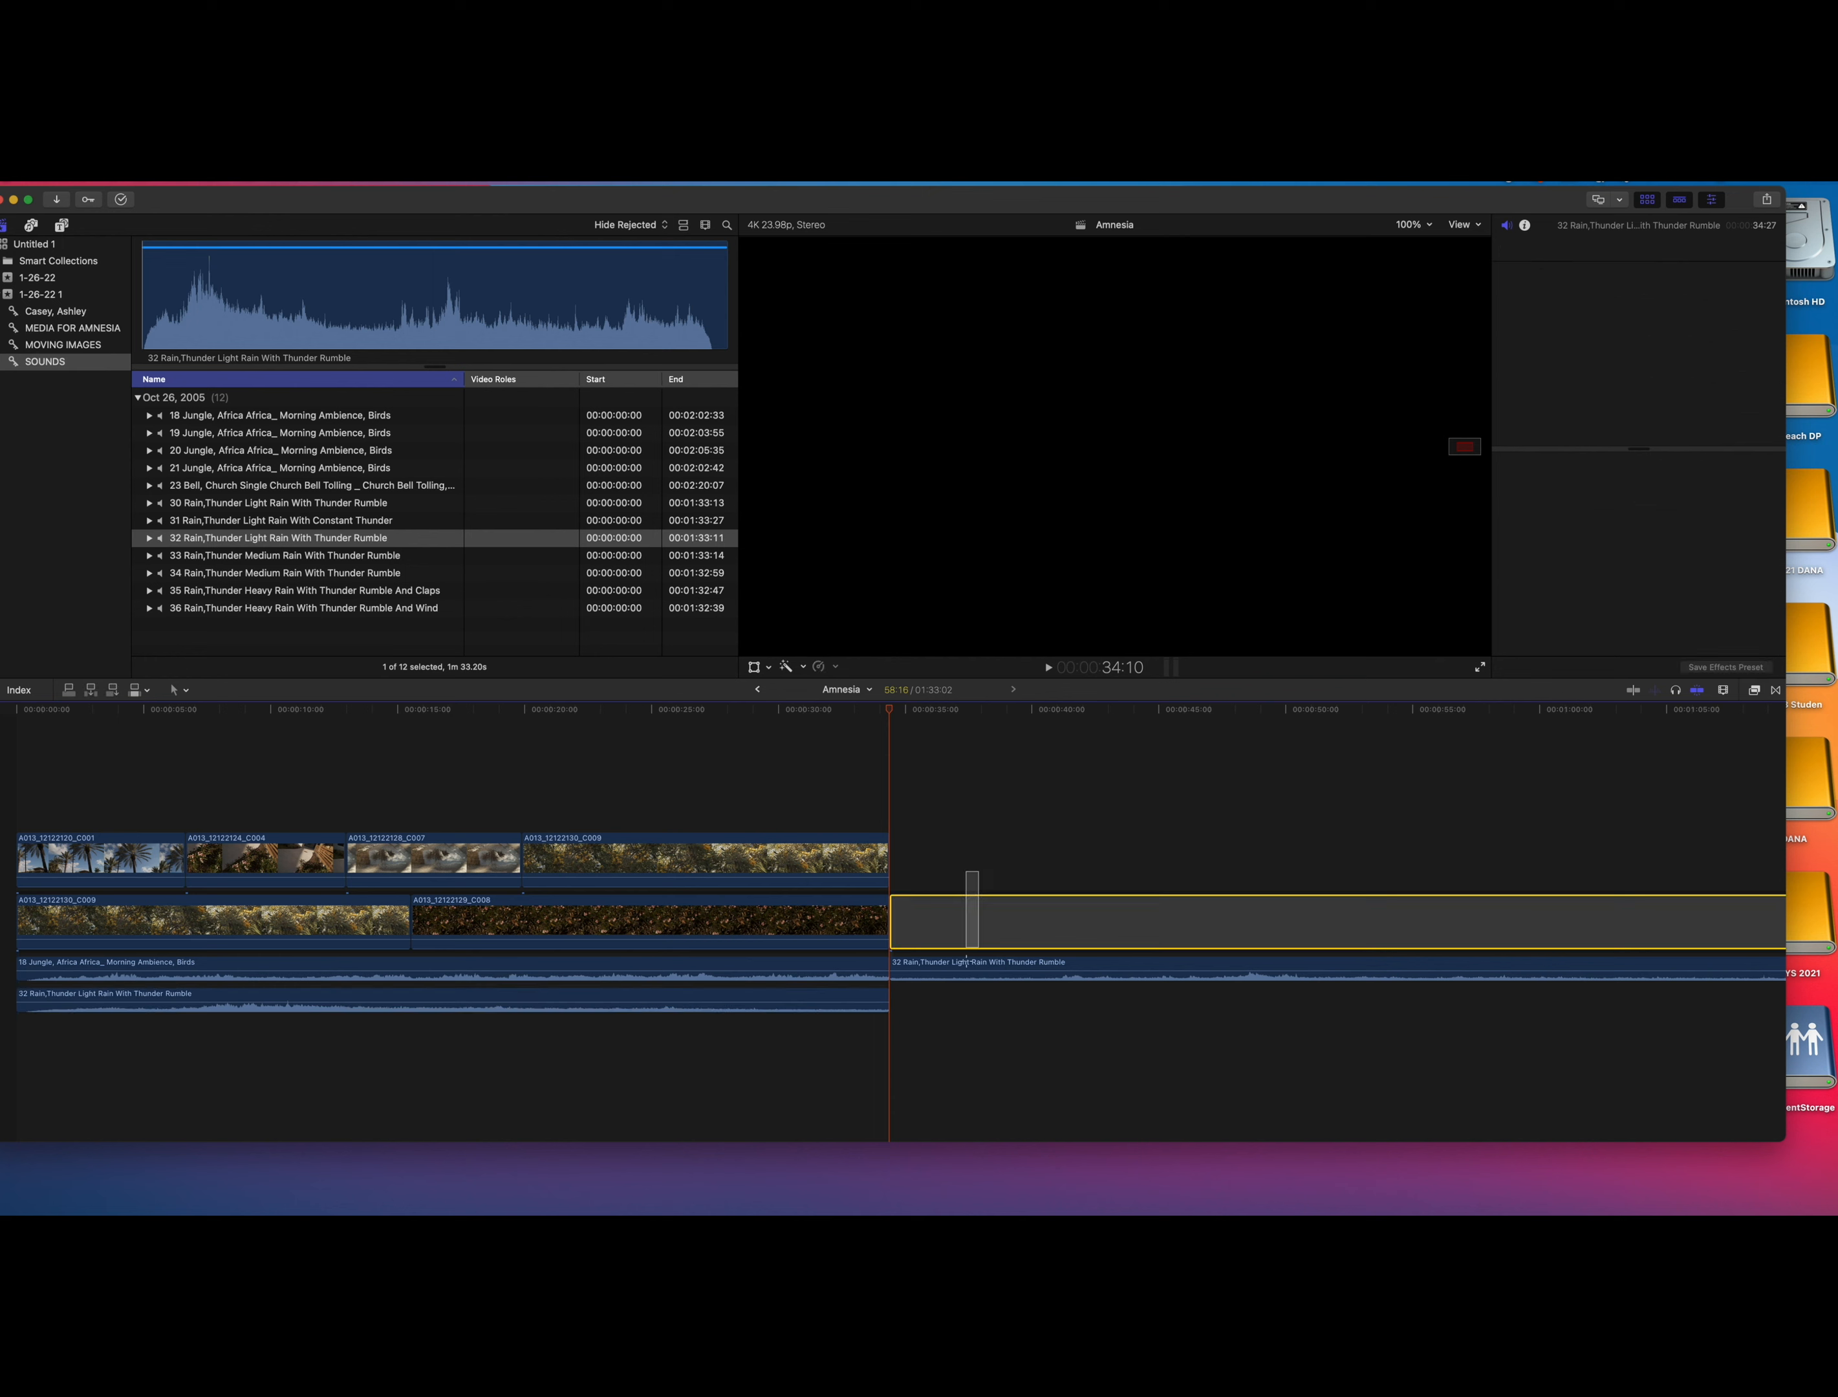
{"action": "key", "text": "Delete"}
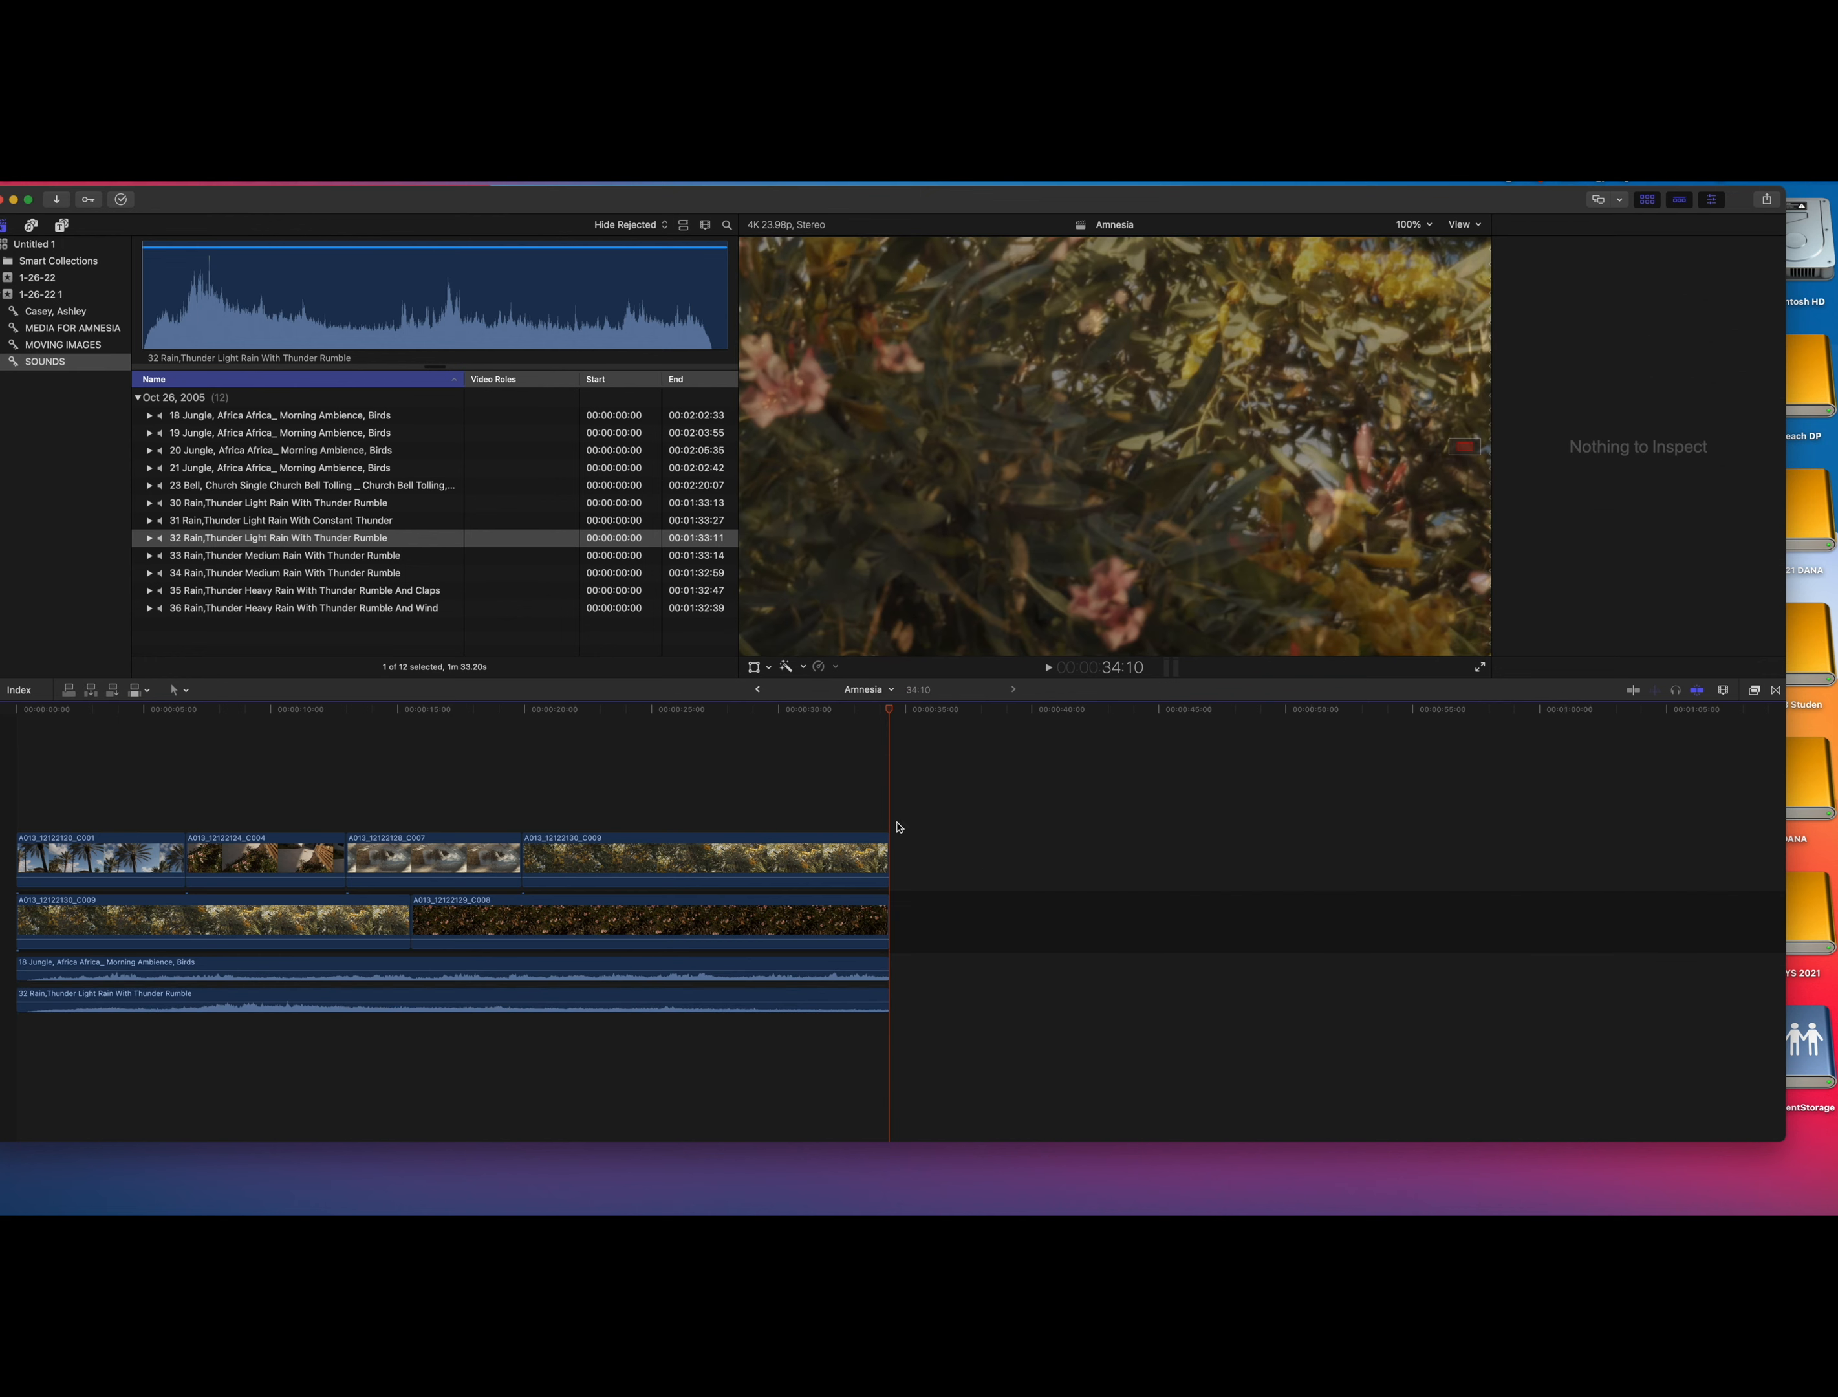
{"action": "left_click_drag", "start_coordinate": [893, 714], "coordinate": [13, 707]}
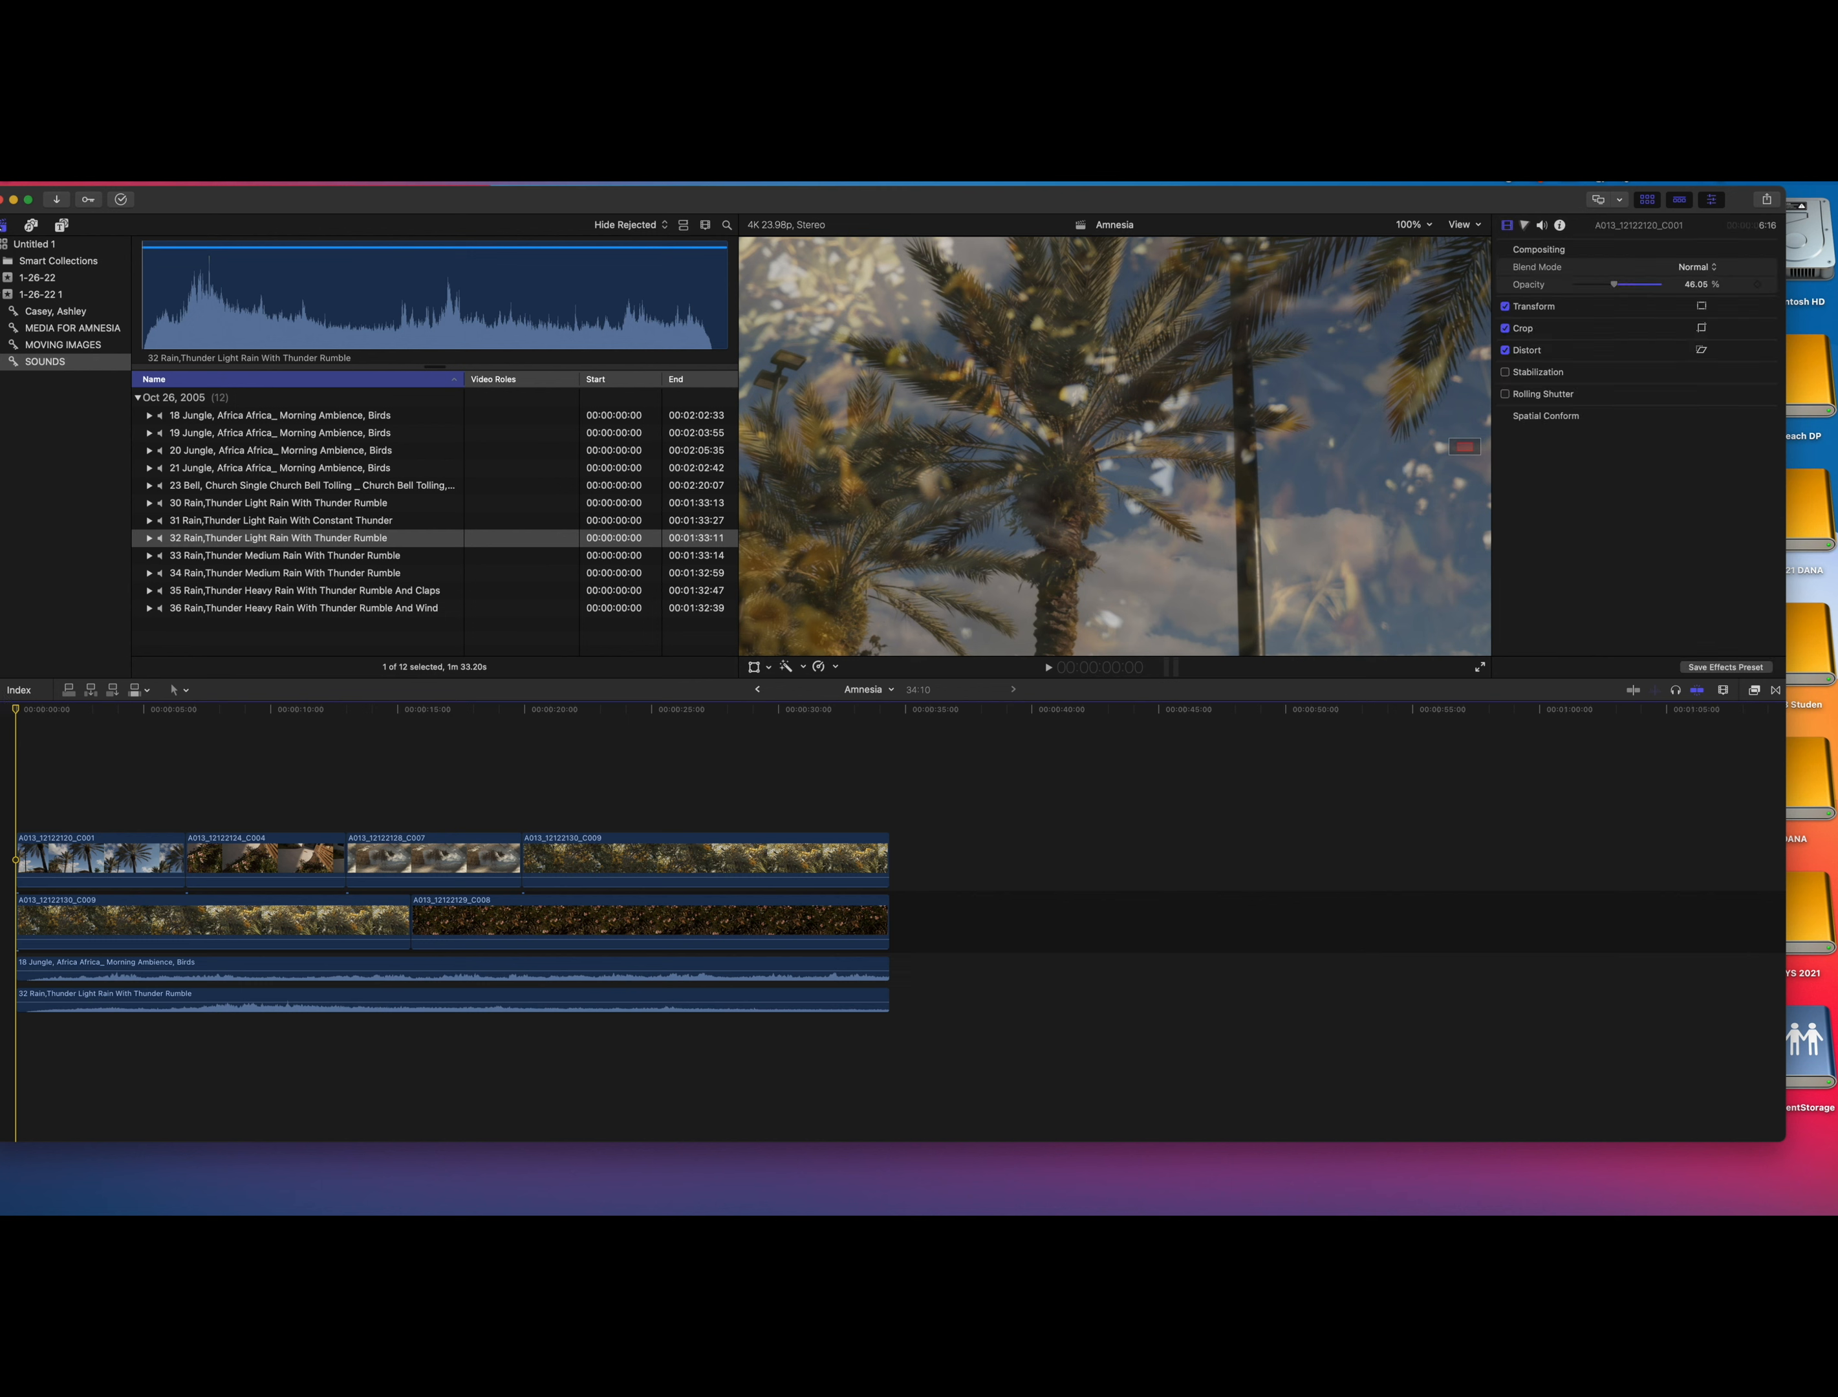
Hide the library sidebar, set the opacity of the first connected clip, A013_12122120_C001, to 100%, and enlarge the window.
{"action": "left_click", "coordinate": [3, 225]}
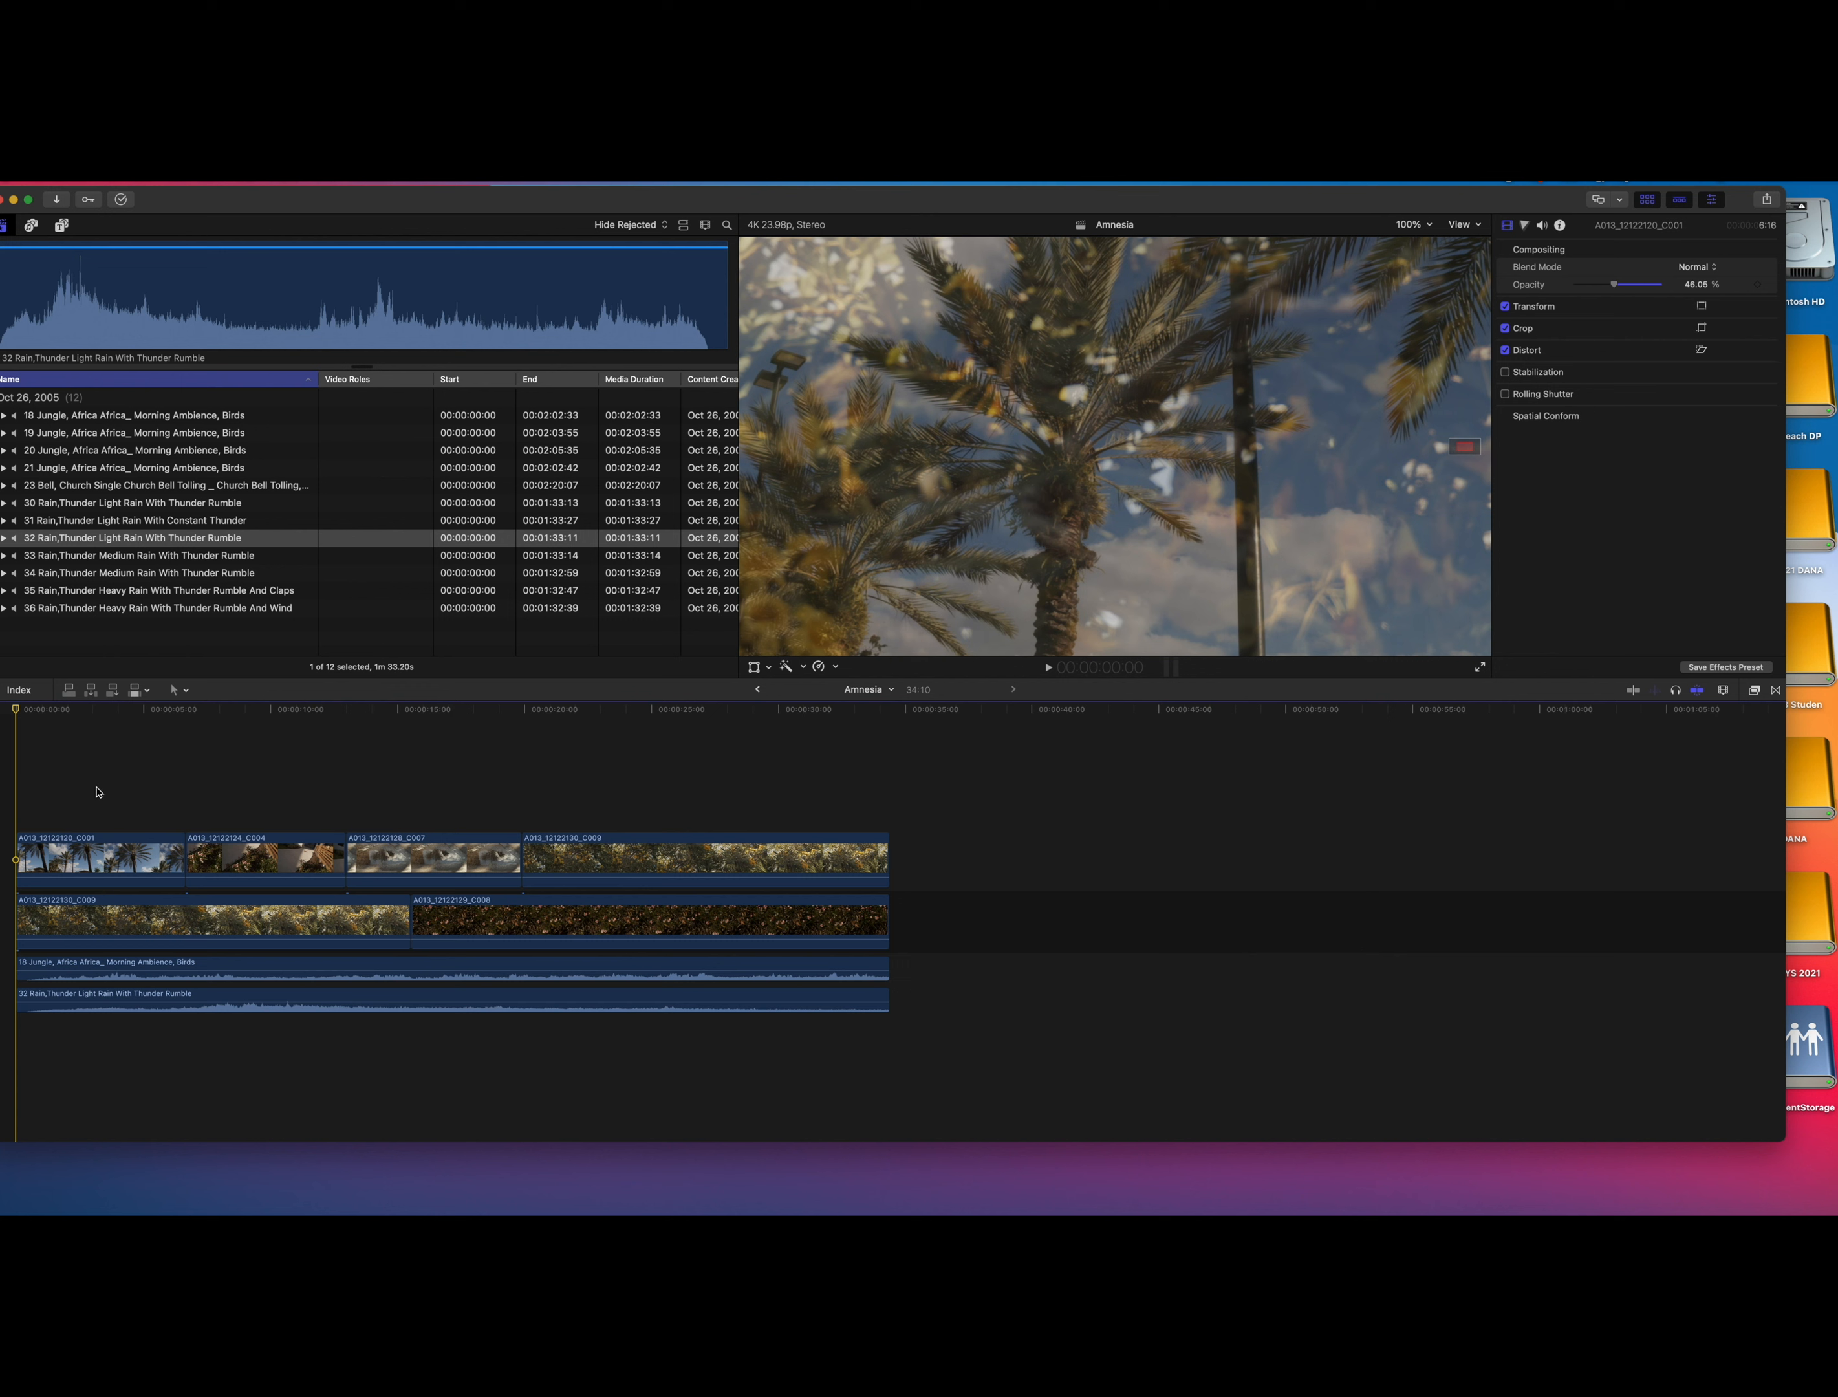
{"action": "left_click", "coordinate": [89, 716]}
{"action": "left_click", "coordinate": [80, 868]}
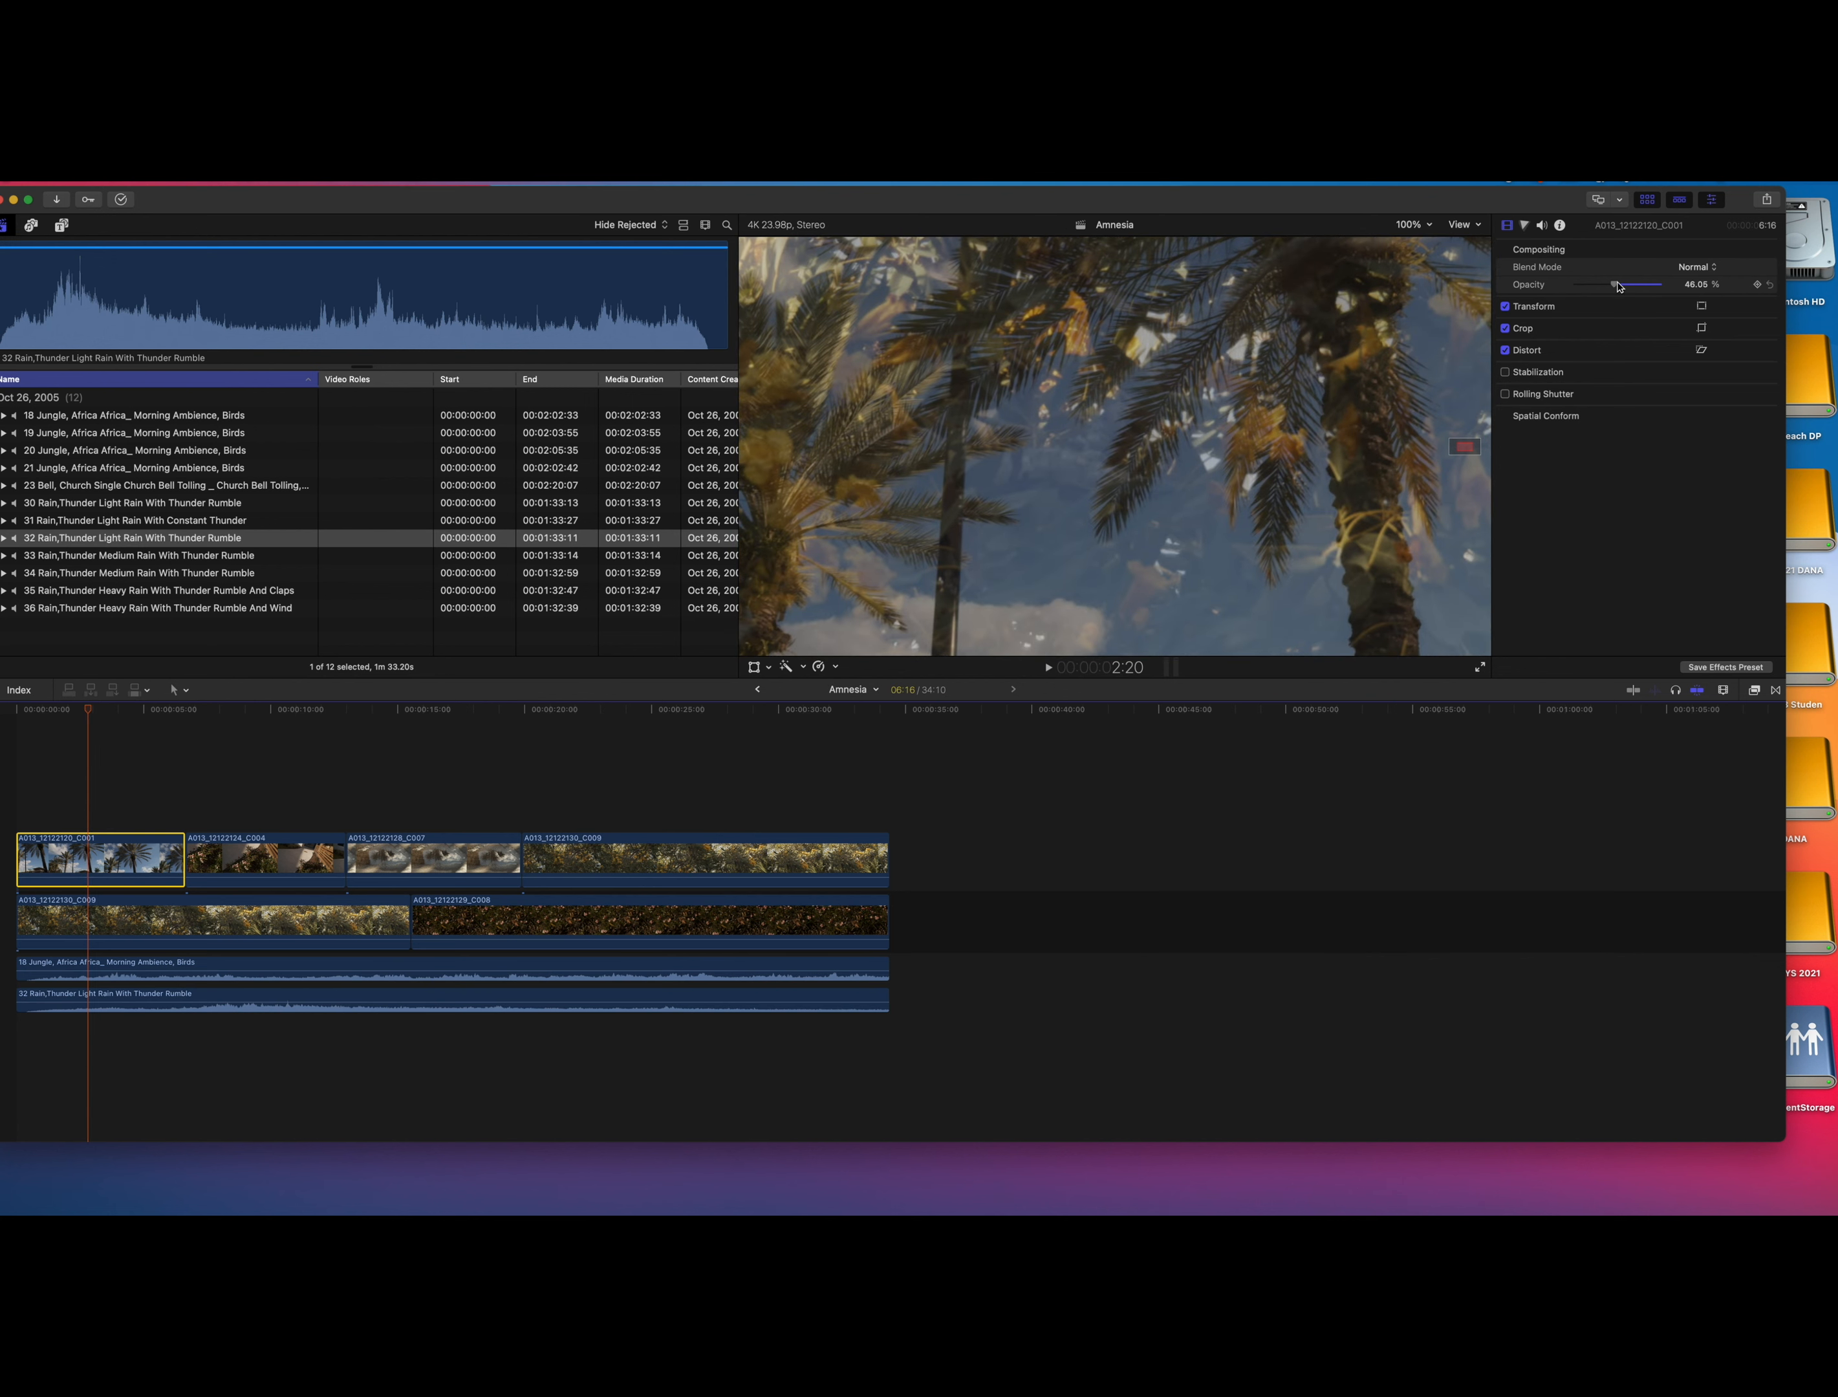
{"action": "left_click_drag", "start_coordinate": [1617, 286], "coordinate": [1660, 286]}
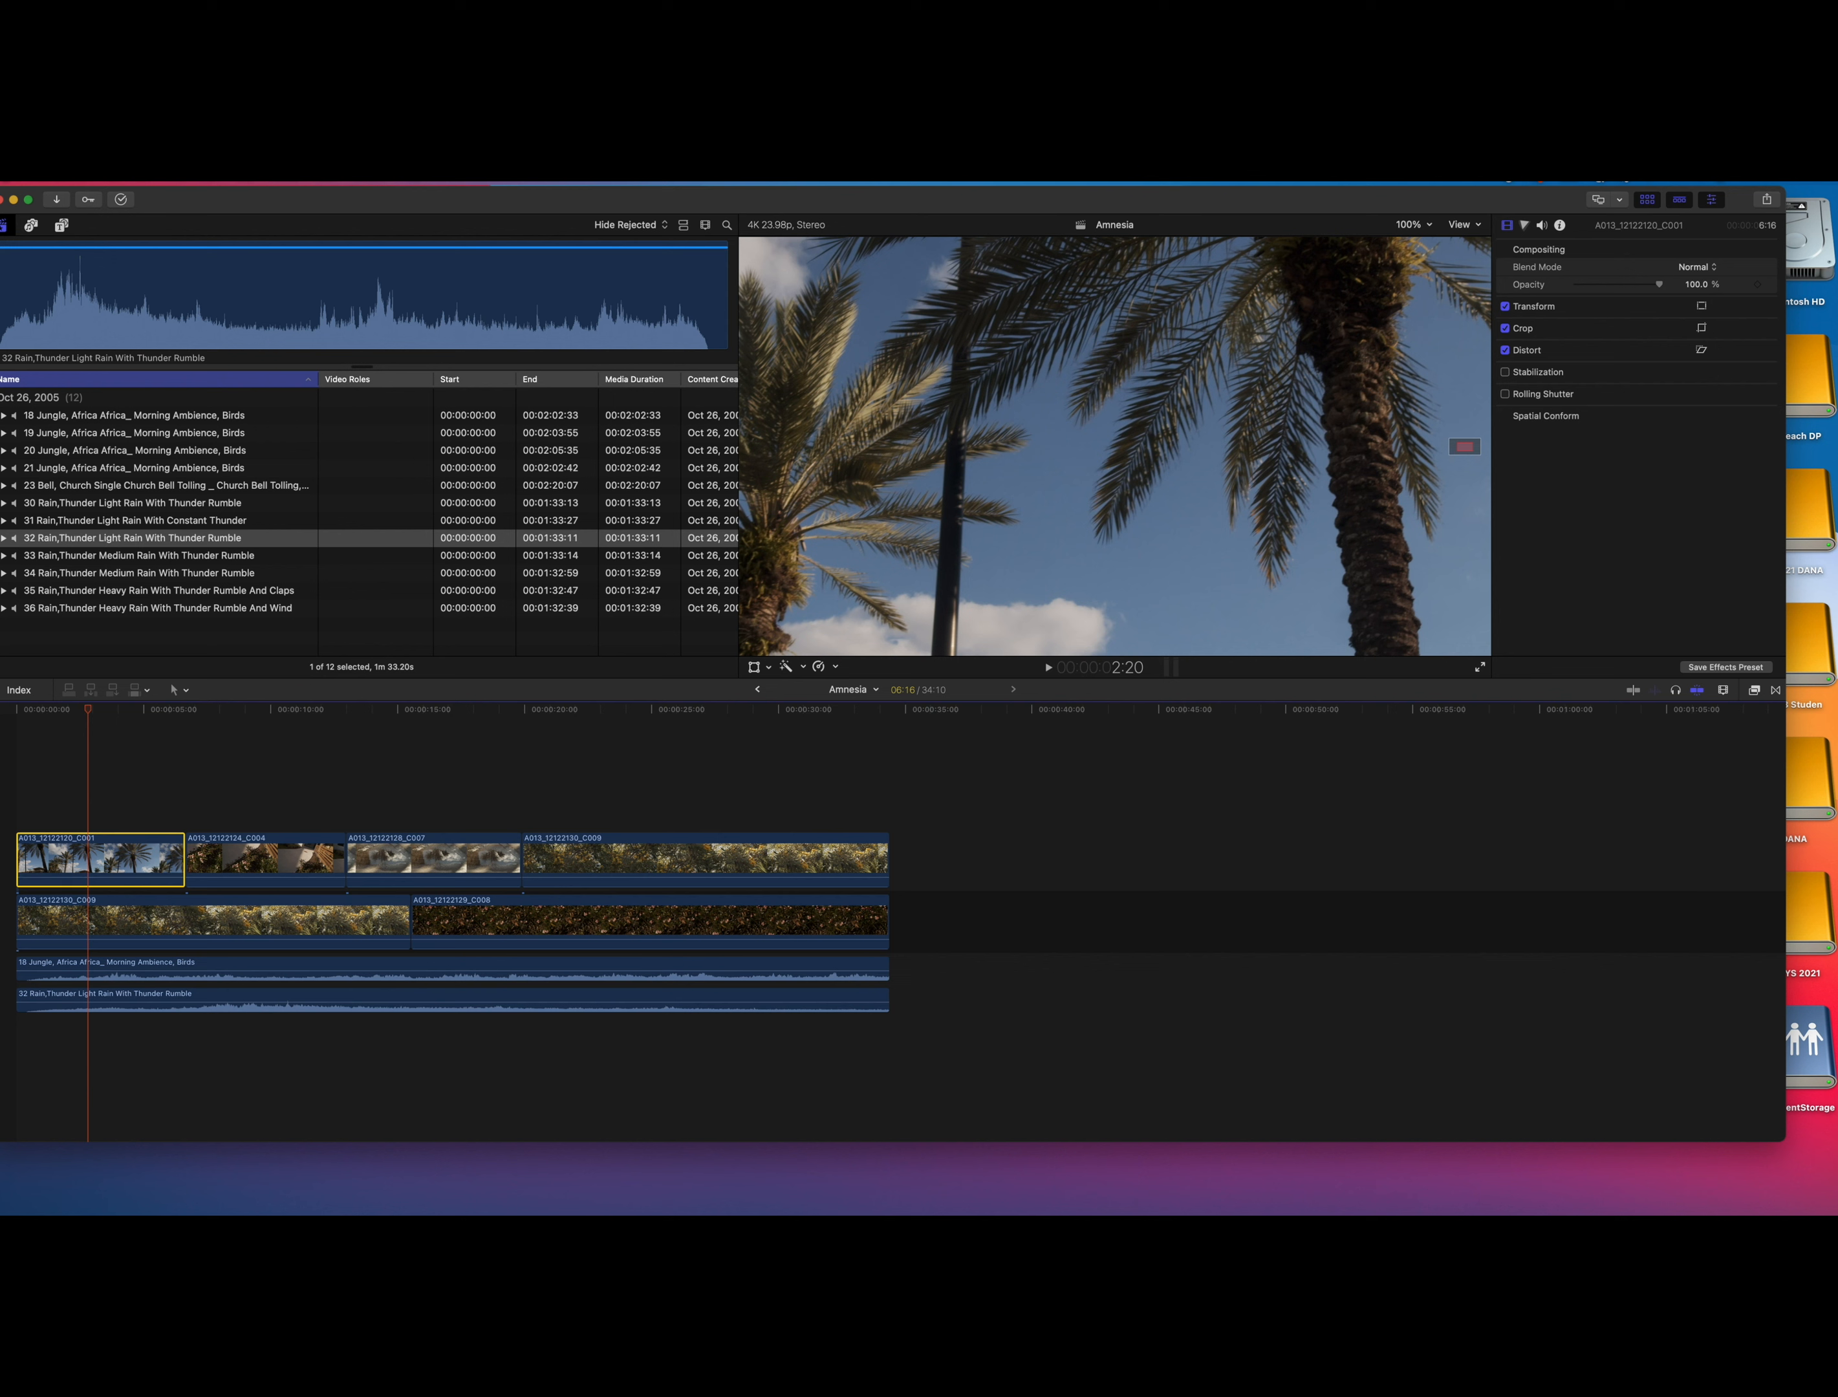
{"action": "double_click", "coordinate": [1782, 1140]}
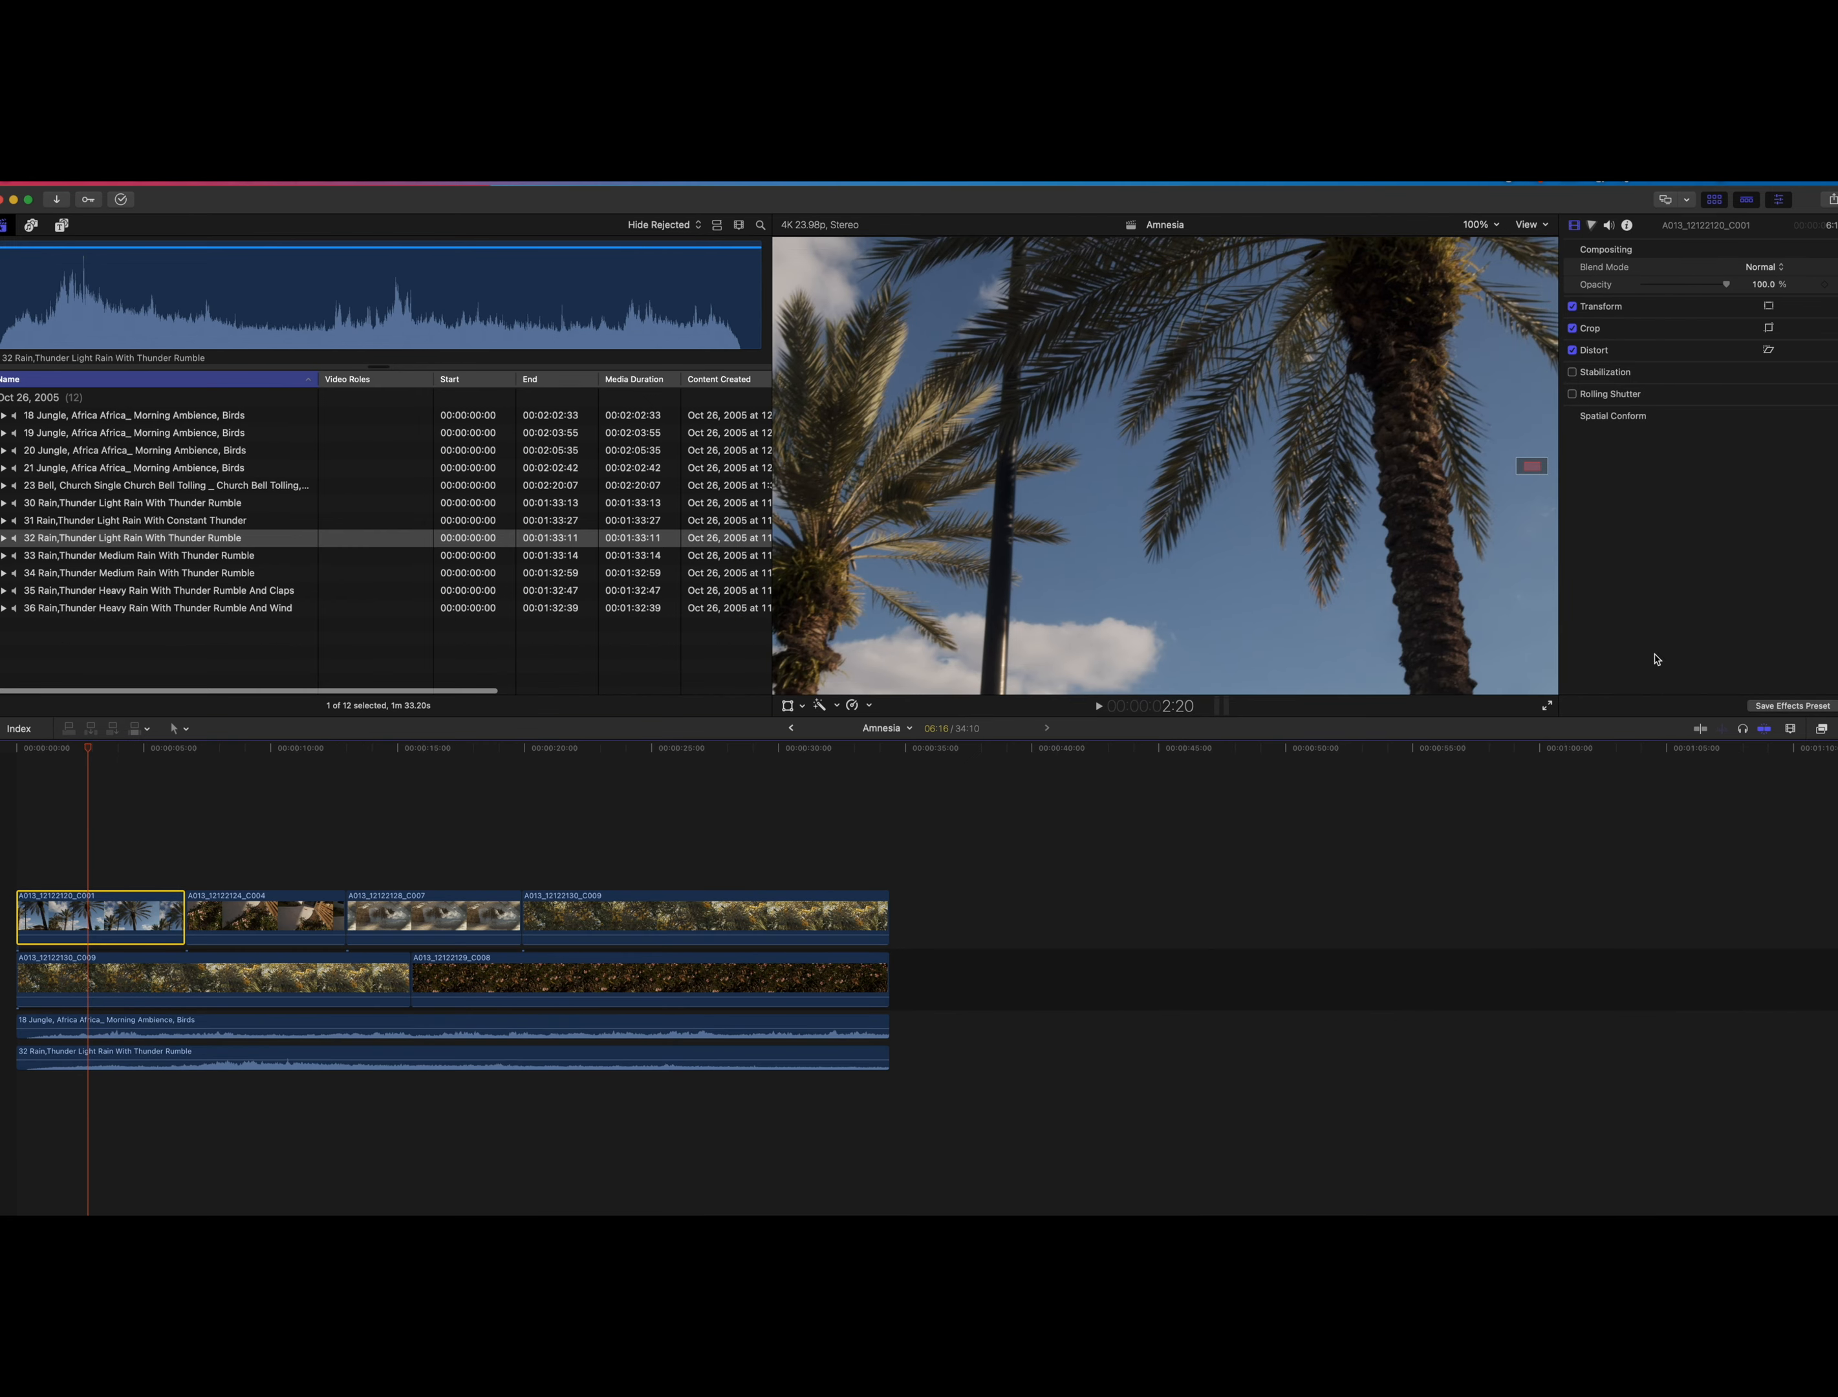
Set the opacity of the palm-tree clip at the start of the upper layer to 42.63%.
{"action": "left_click", "coordinate": [194, 824]}
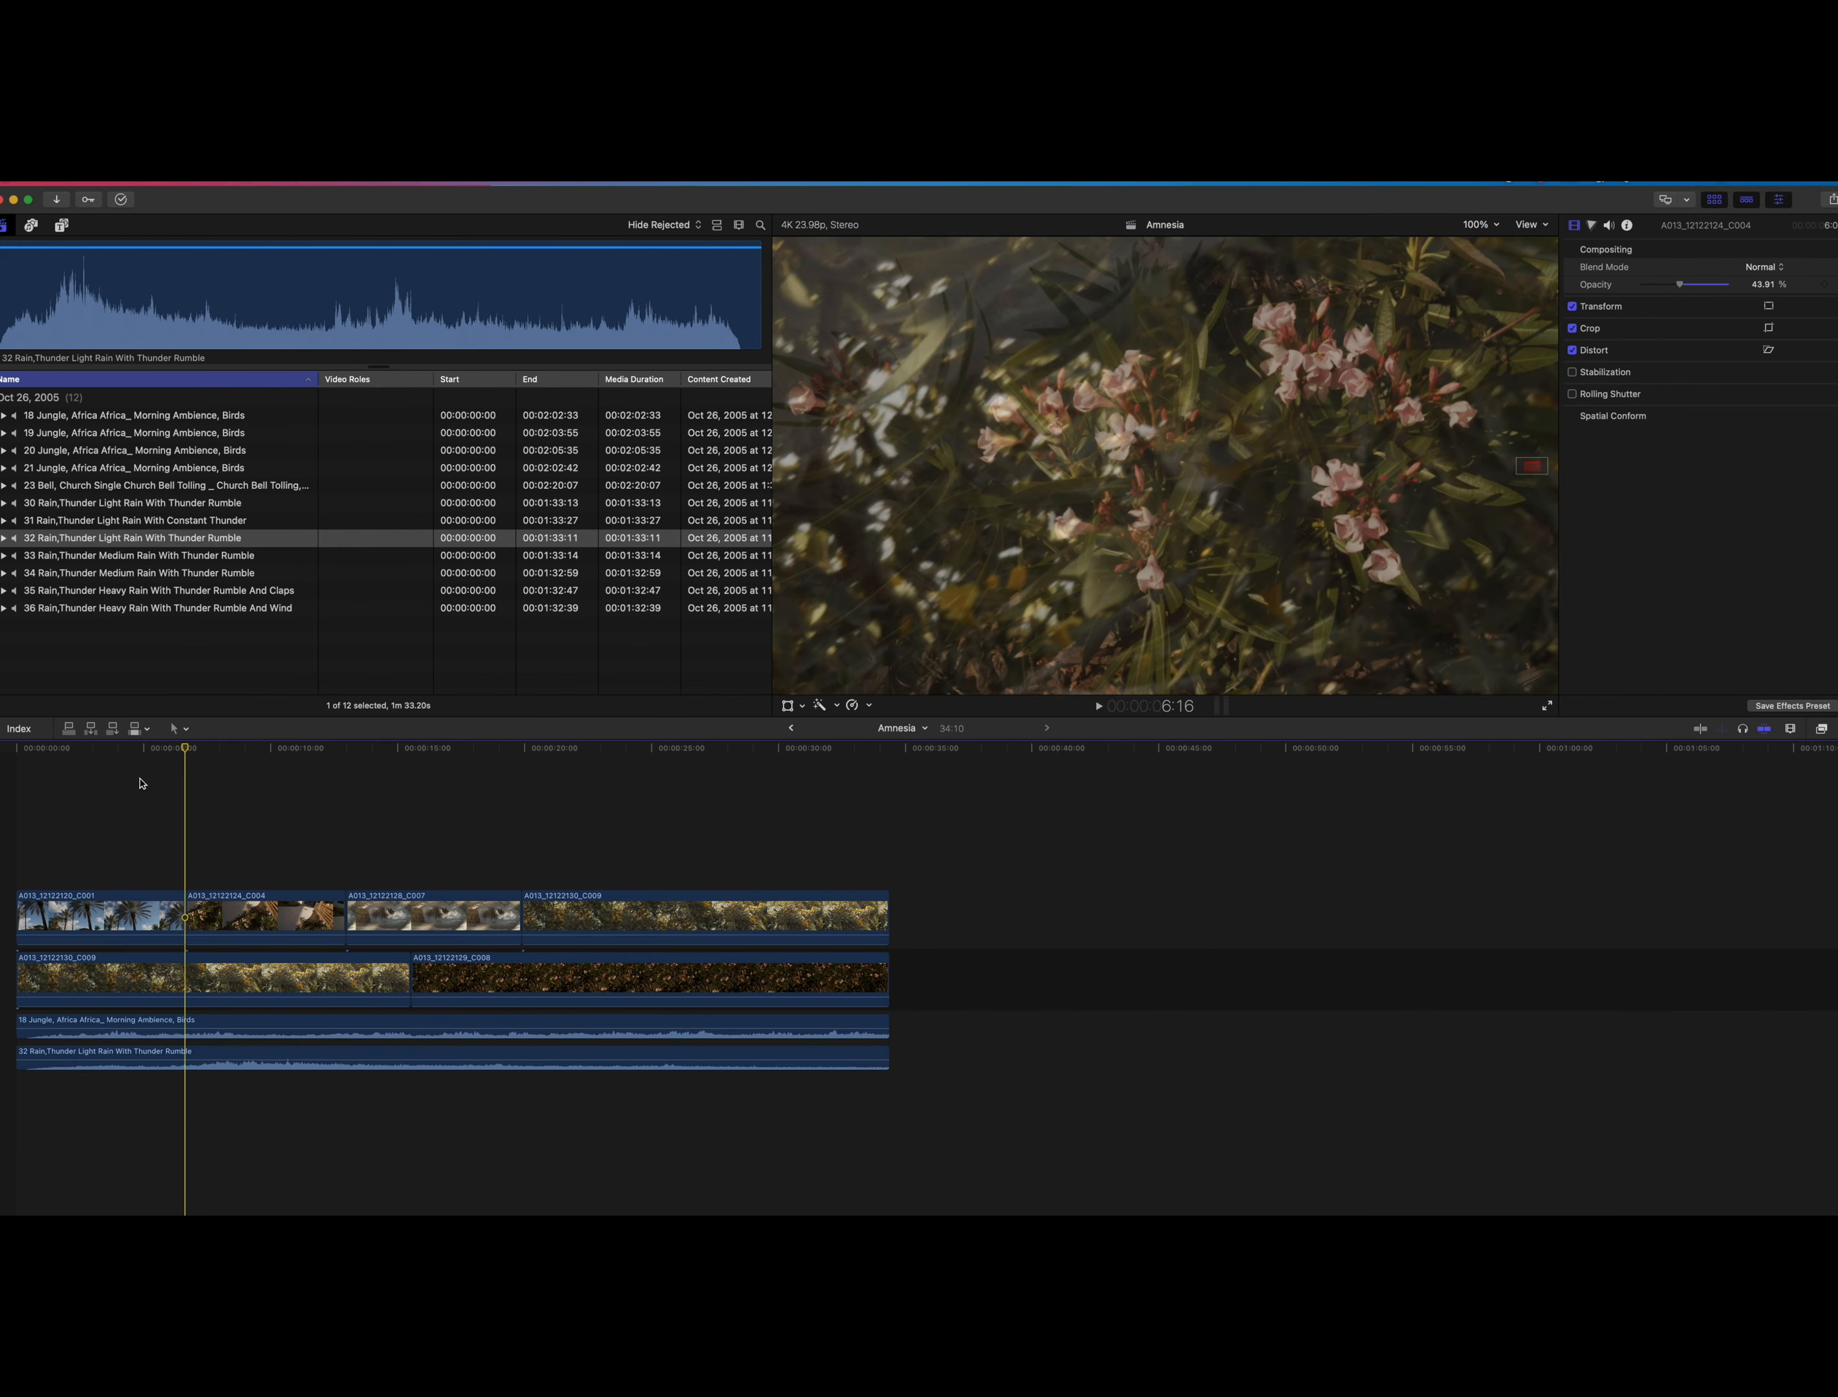
{"action": "left_click_drag", "start_coordinate": [133, 795], "coordinate": [889, 849]}
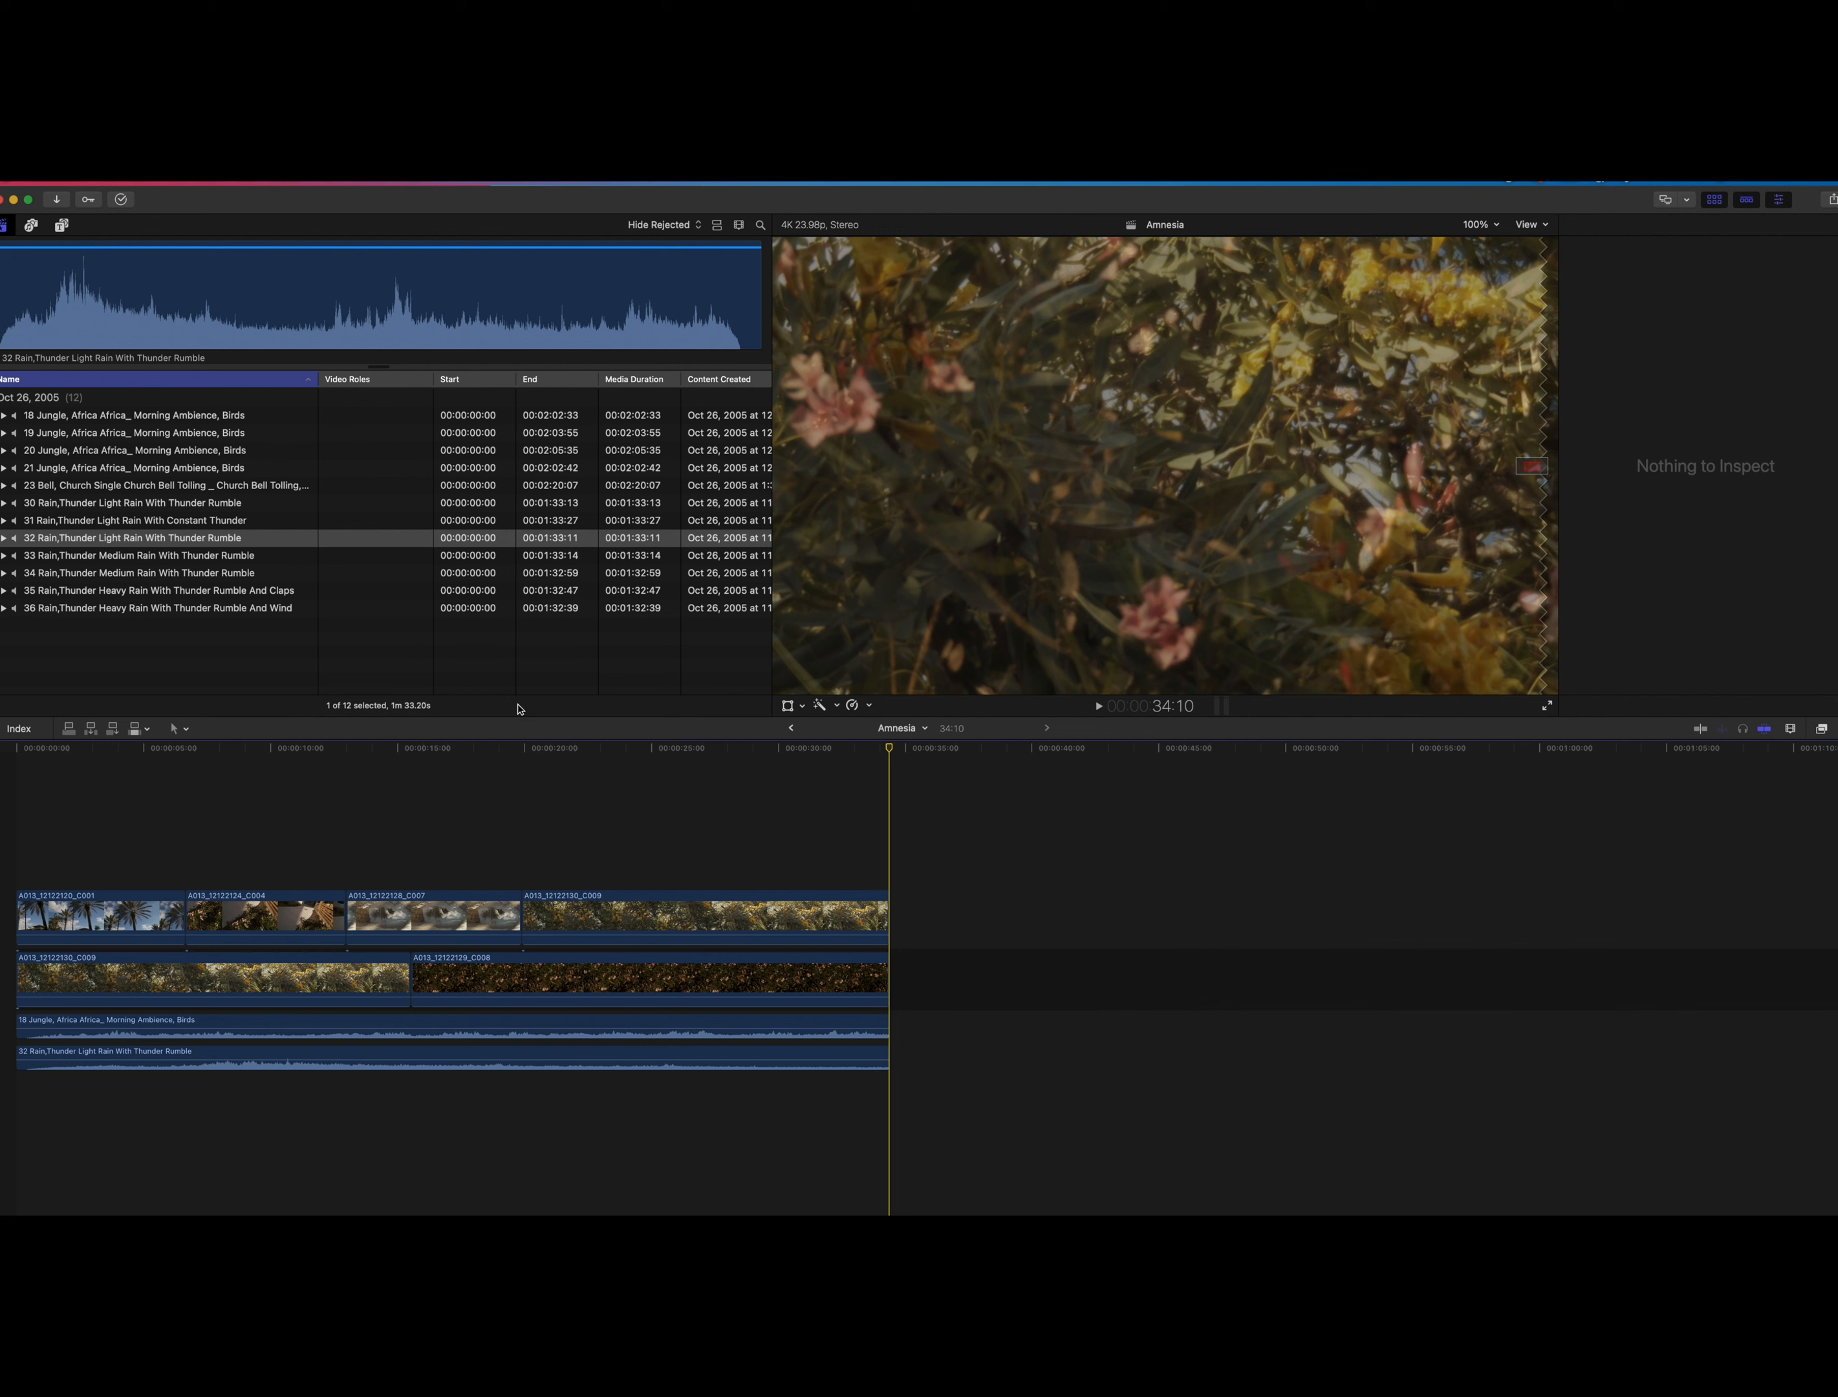
{"action": "left_click", "coordinate": [96, 757]}
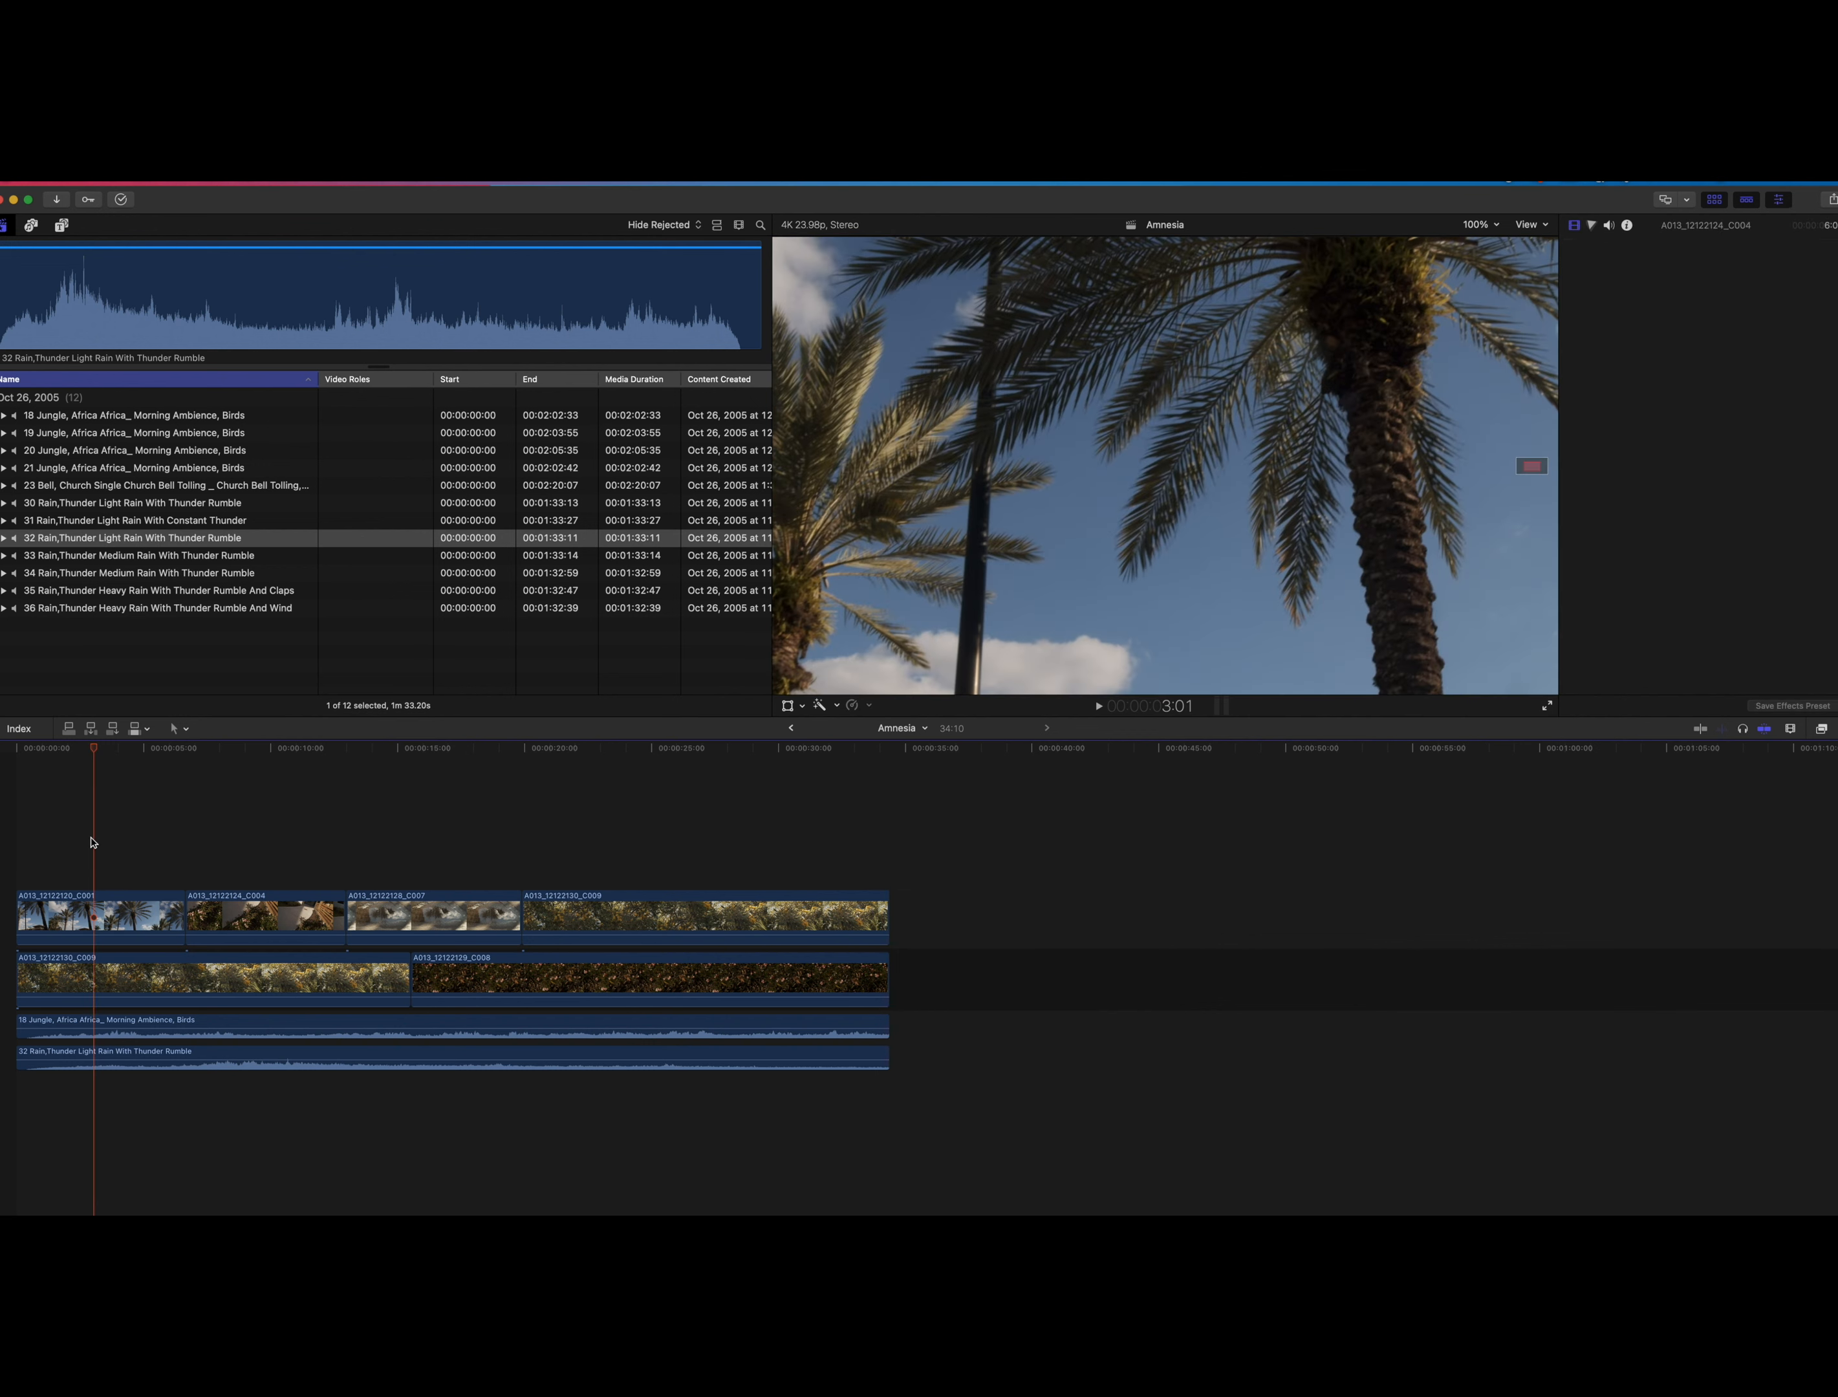
{"action": "left_click", "coordinate": [100, 916]}
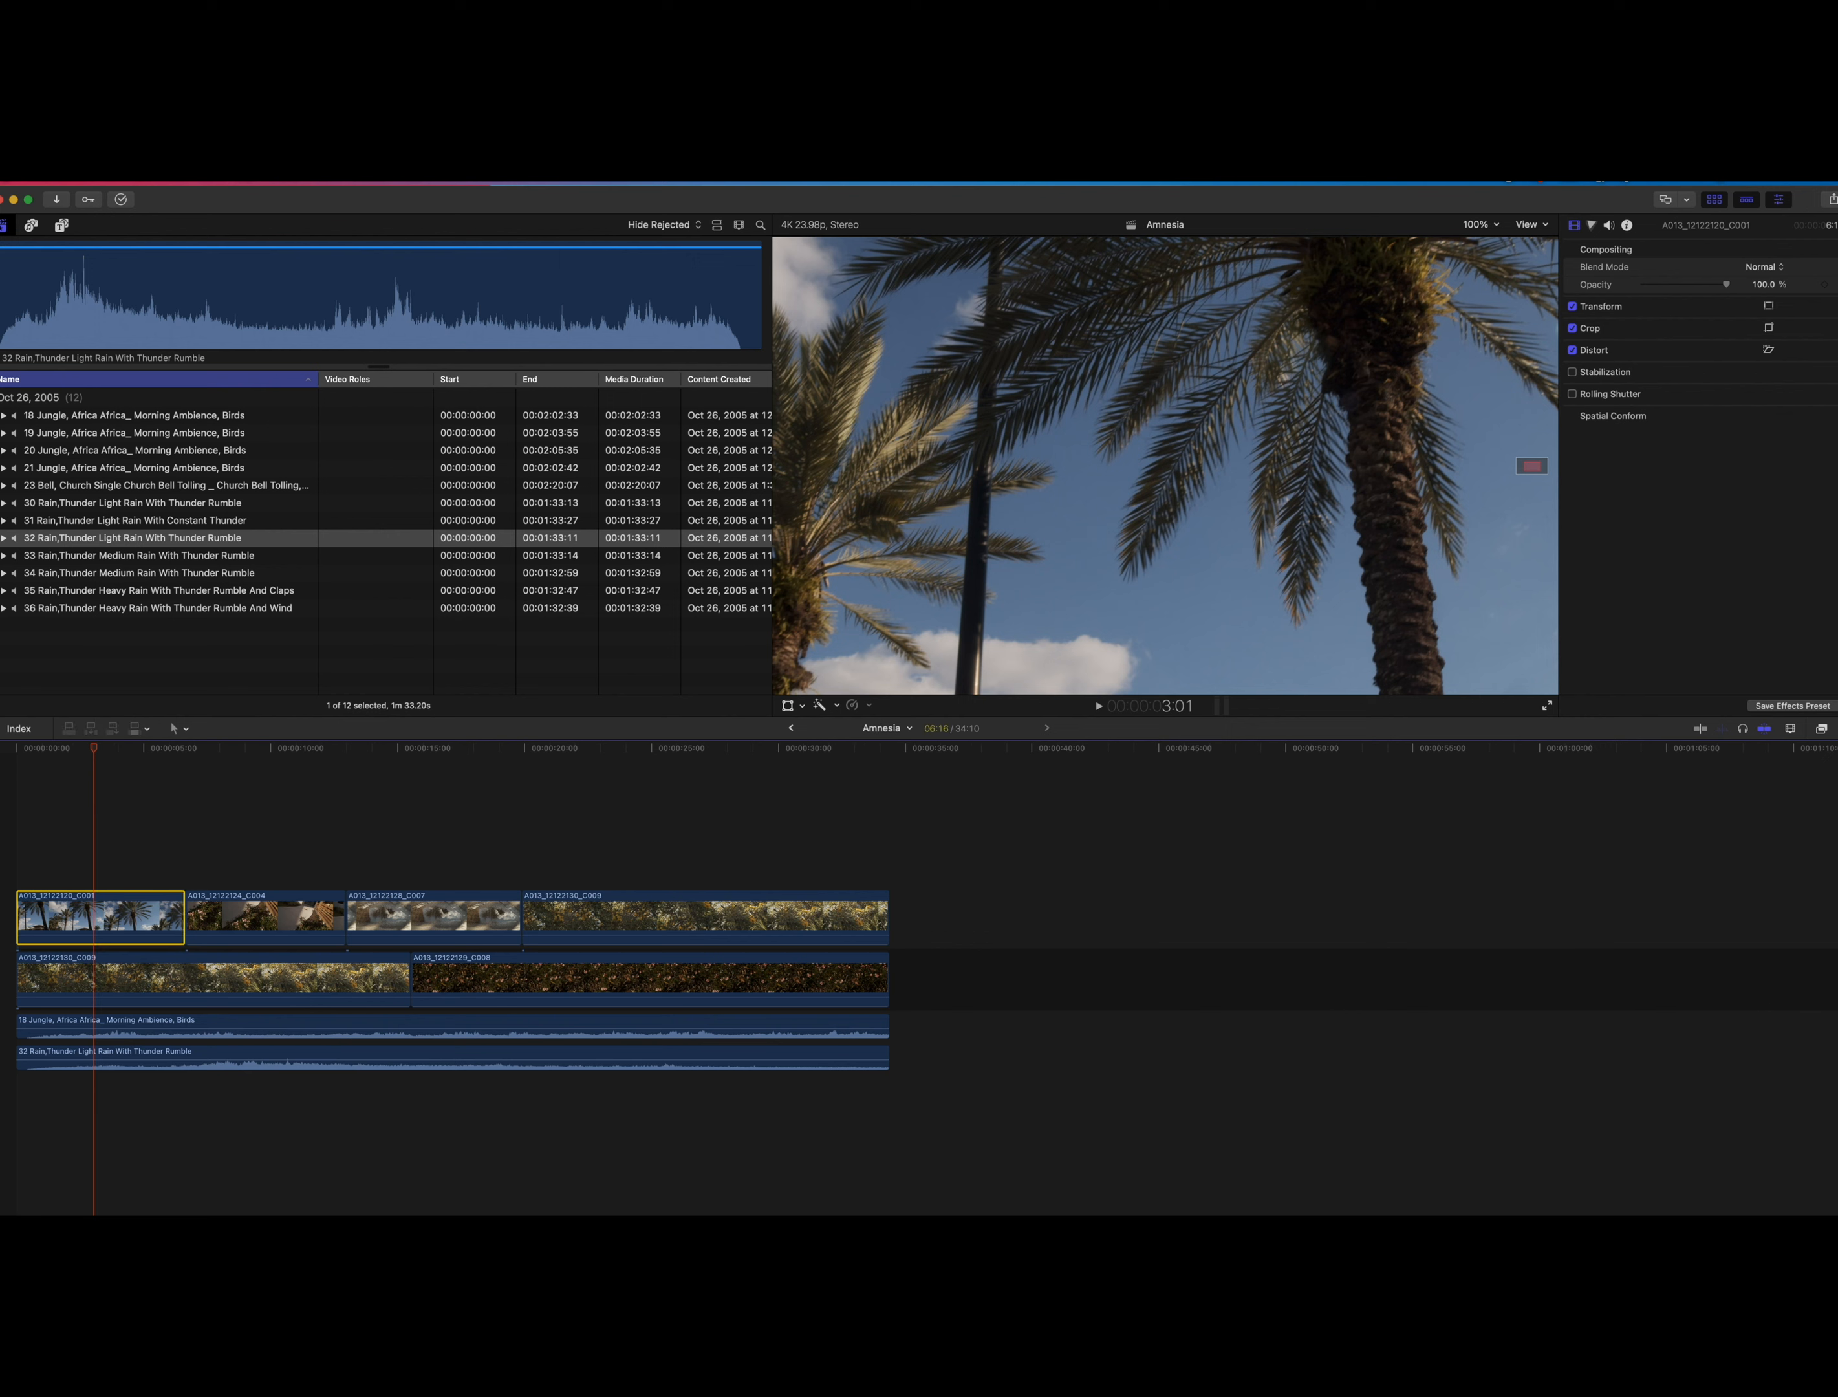
{"action": "left_click_drag", "start_coordinate": [1730, 288], "coordinate": [1679, 286]}
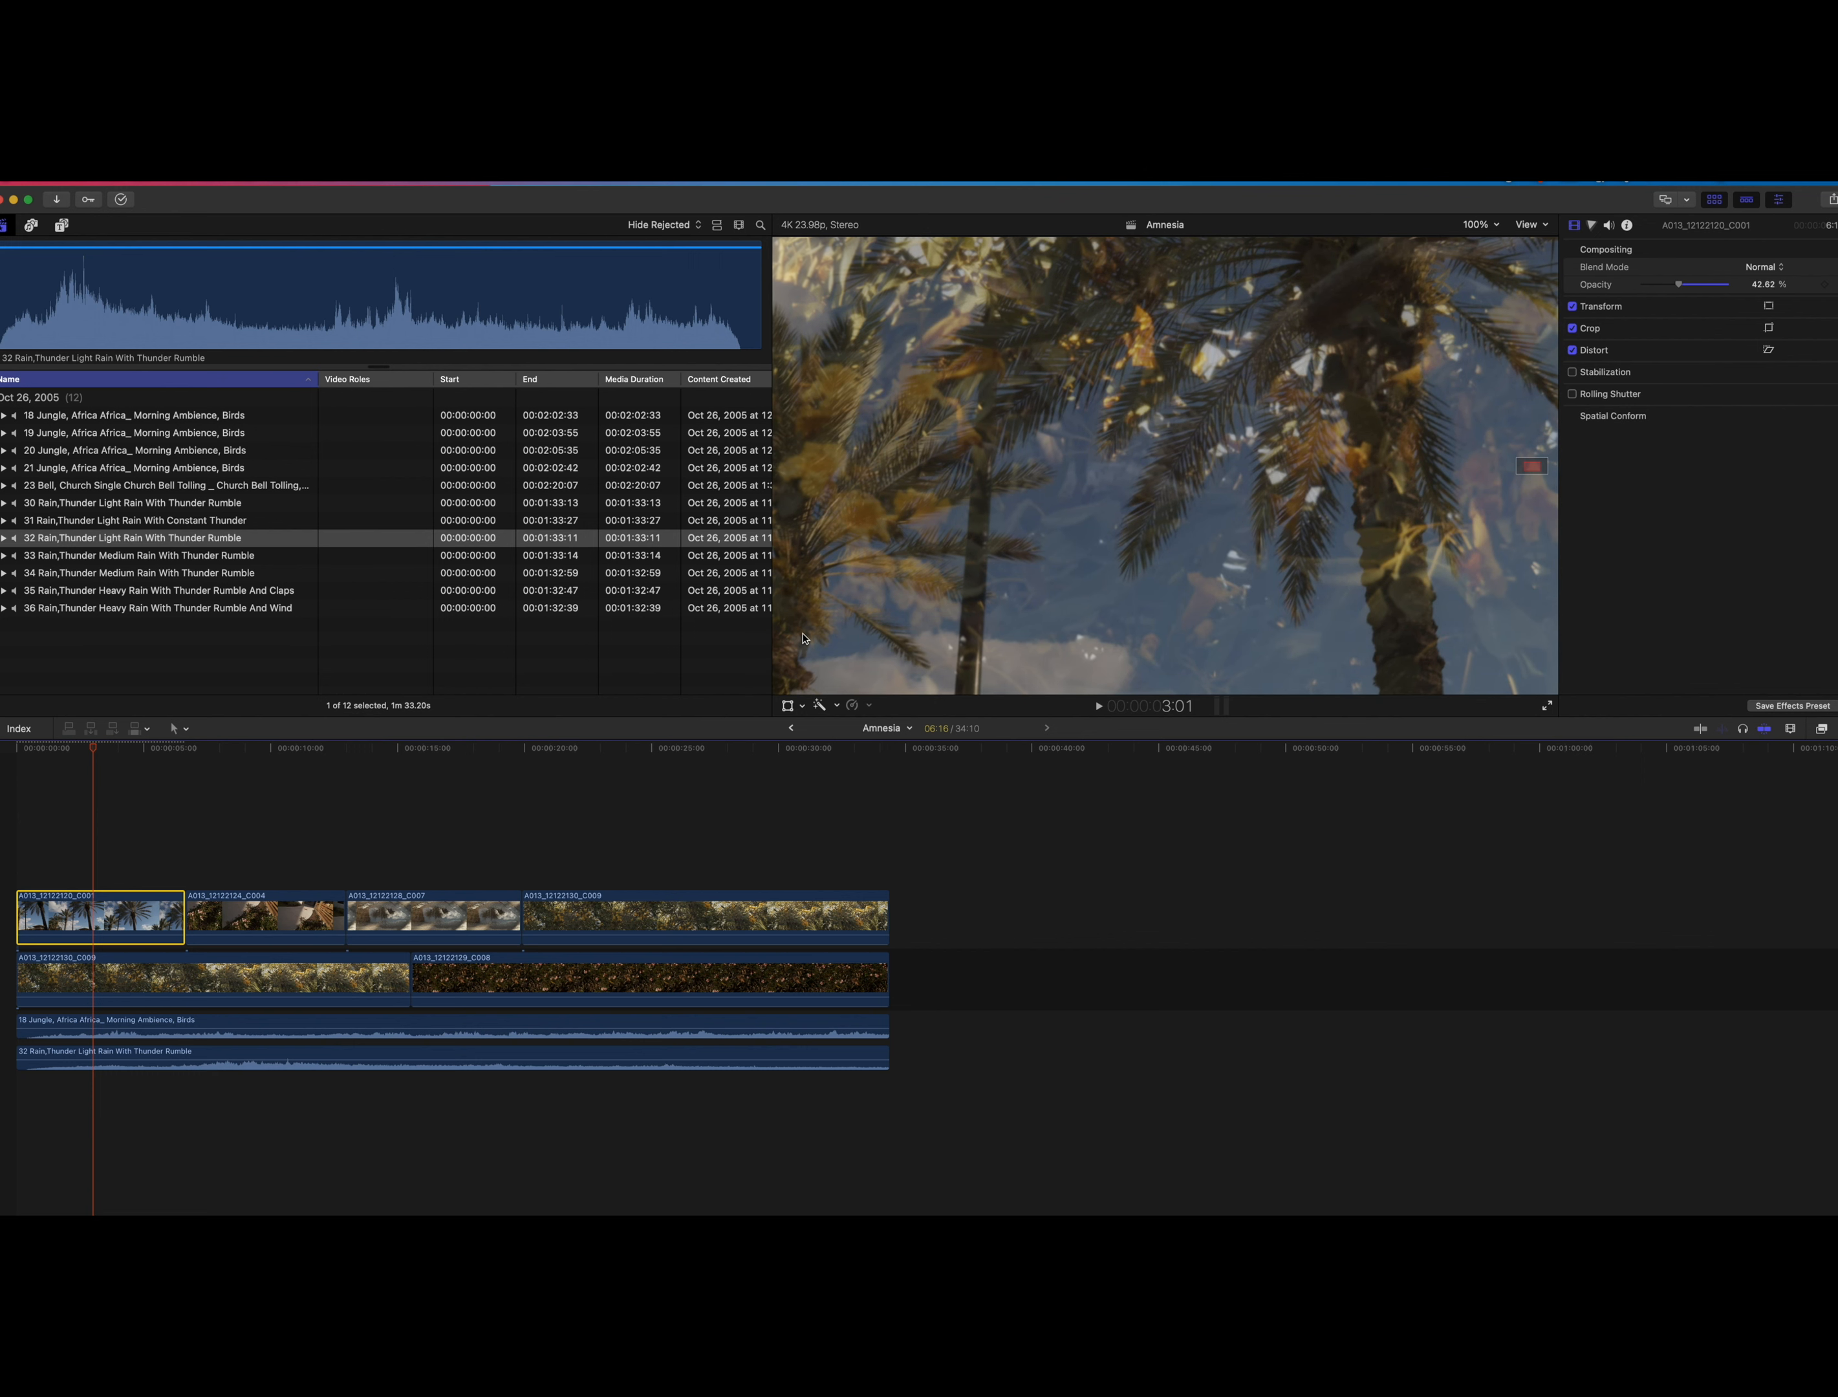
Play back the opening of the timeline briefly from its start.
{"action": "left_click", "coordinate": [257, 746]}
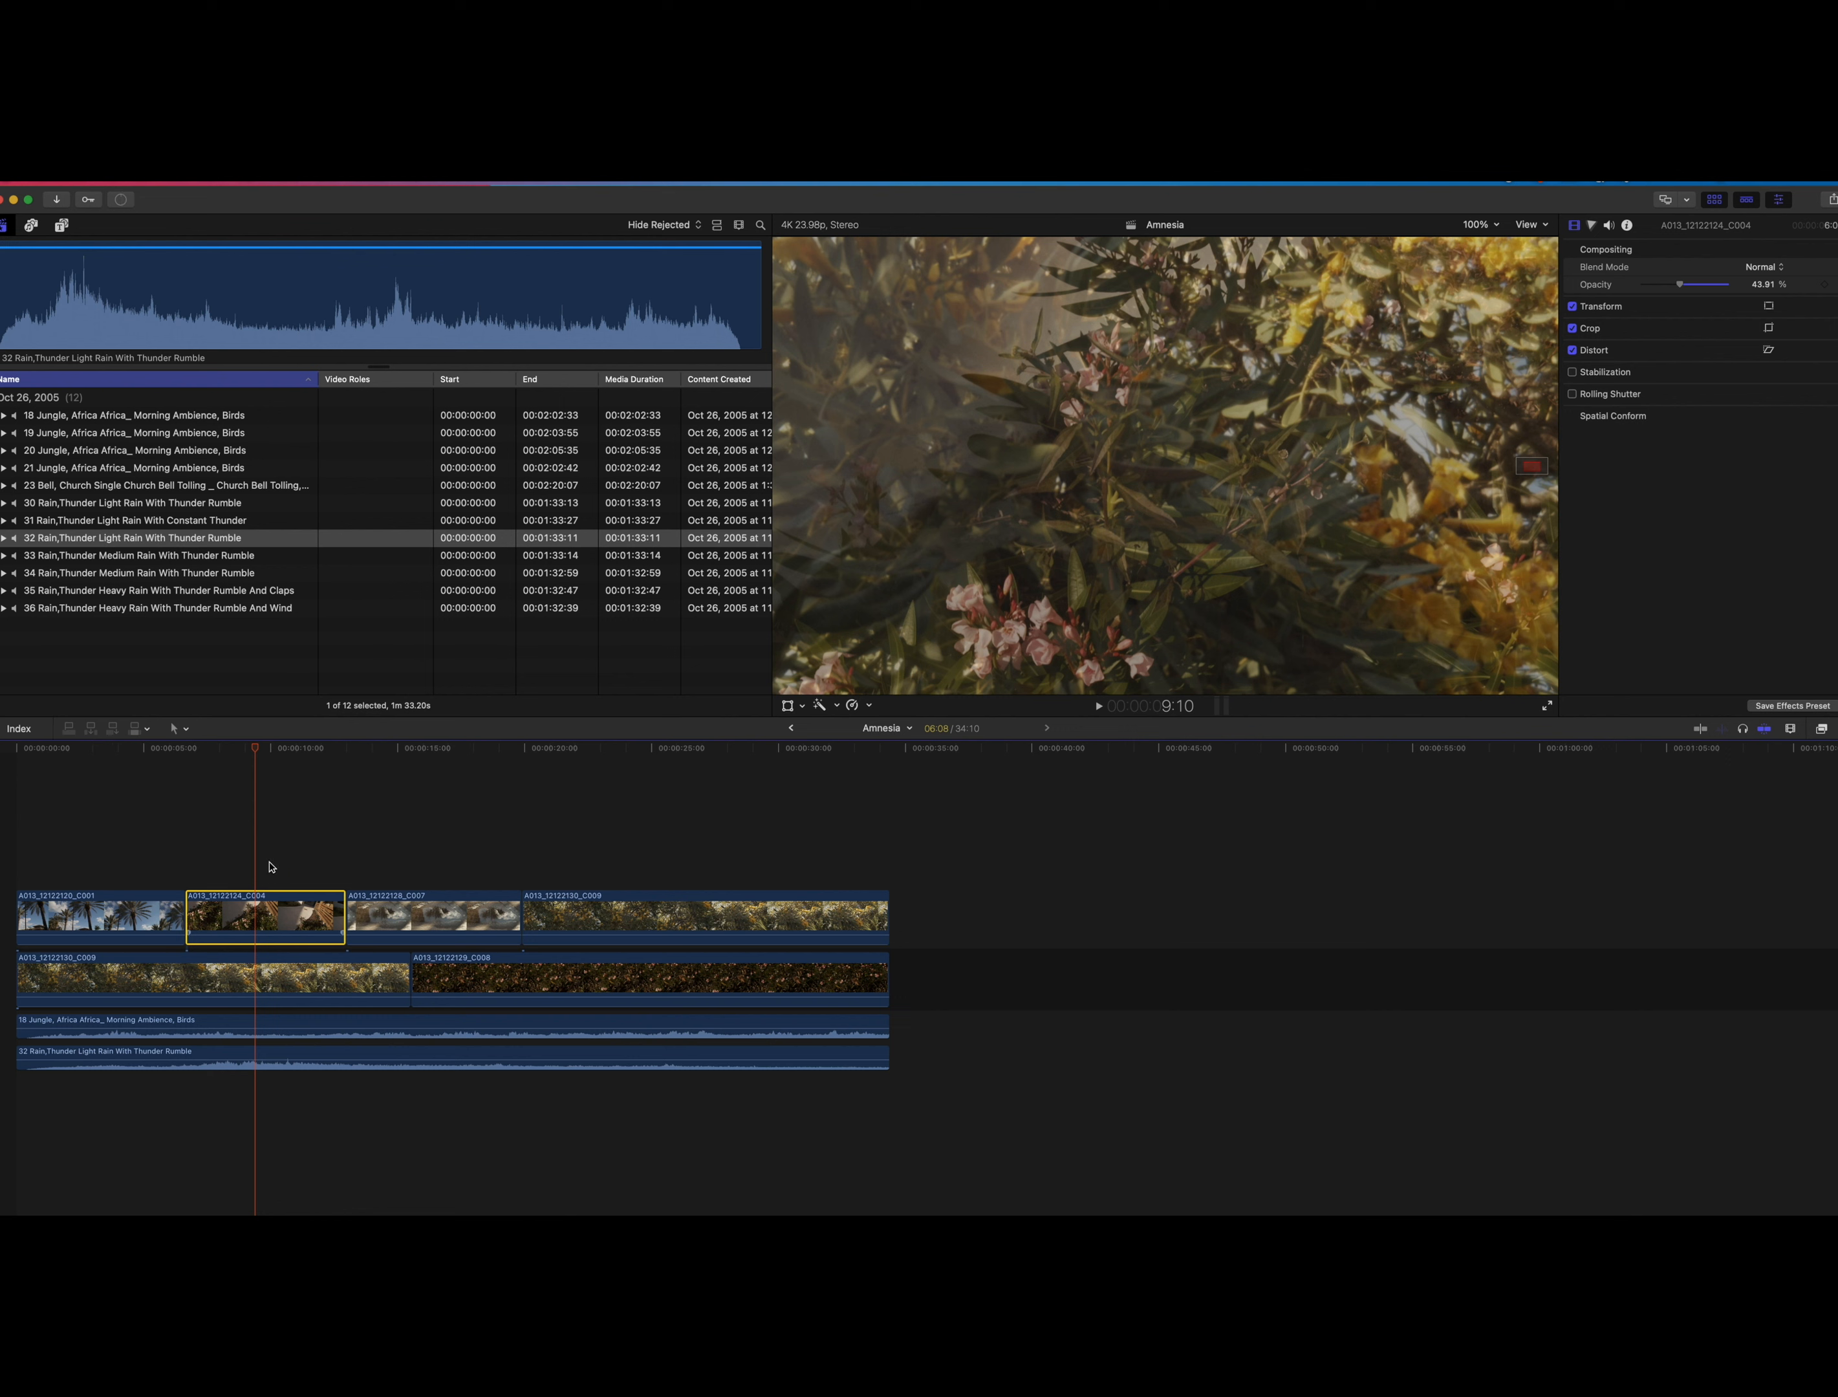
{"action": "left_click_drag", "start_coordinate": [252, 754], "coordinate": [8, 749]}
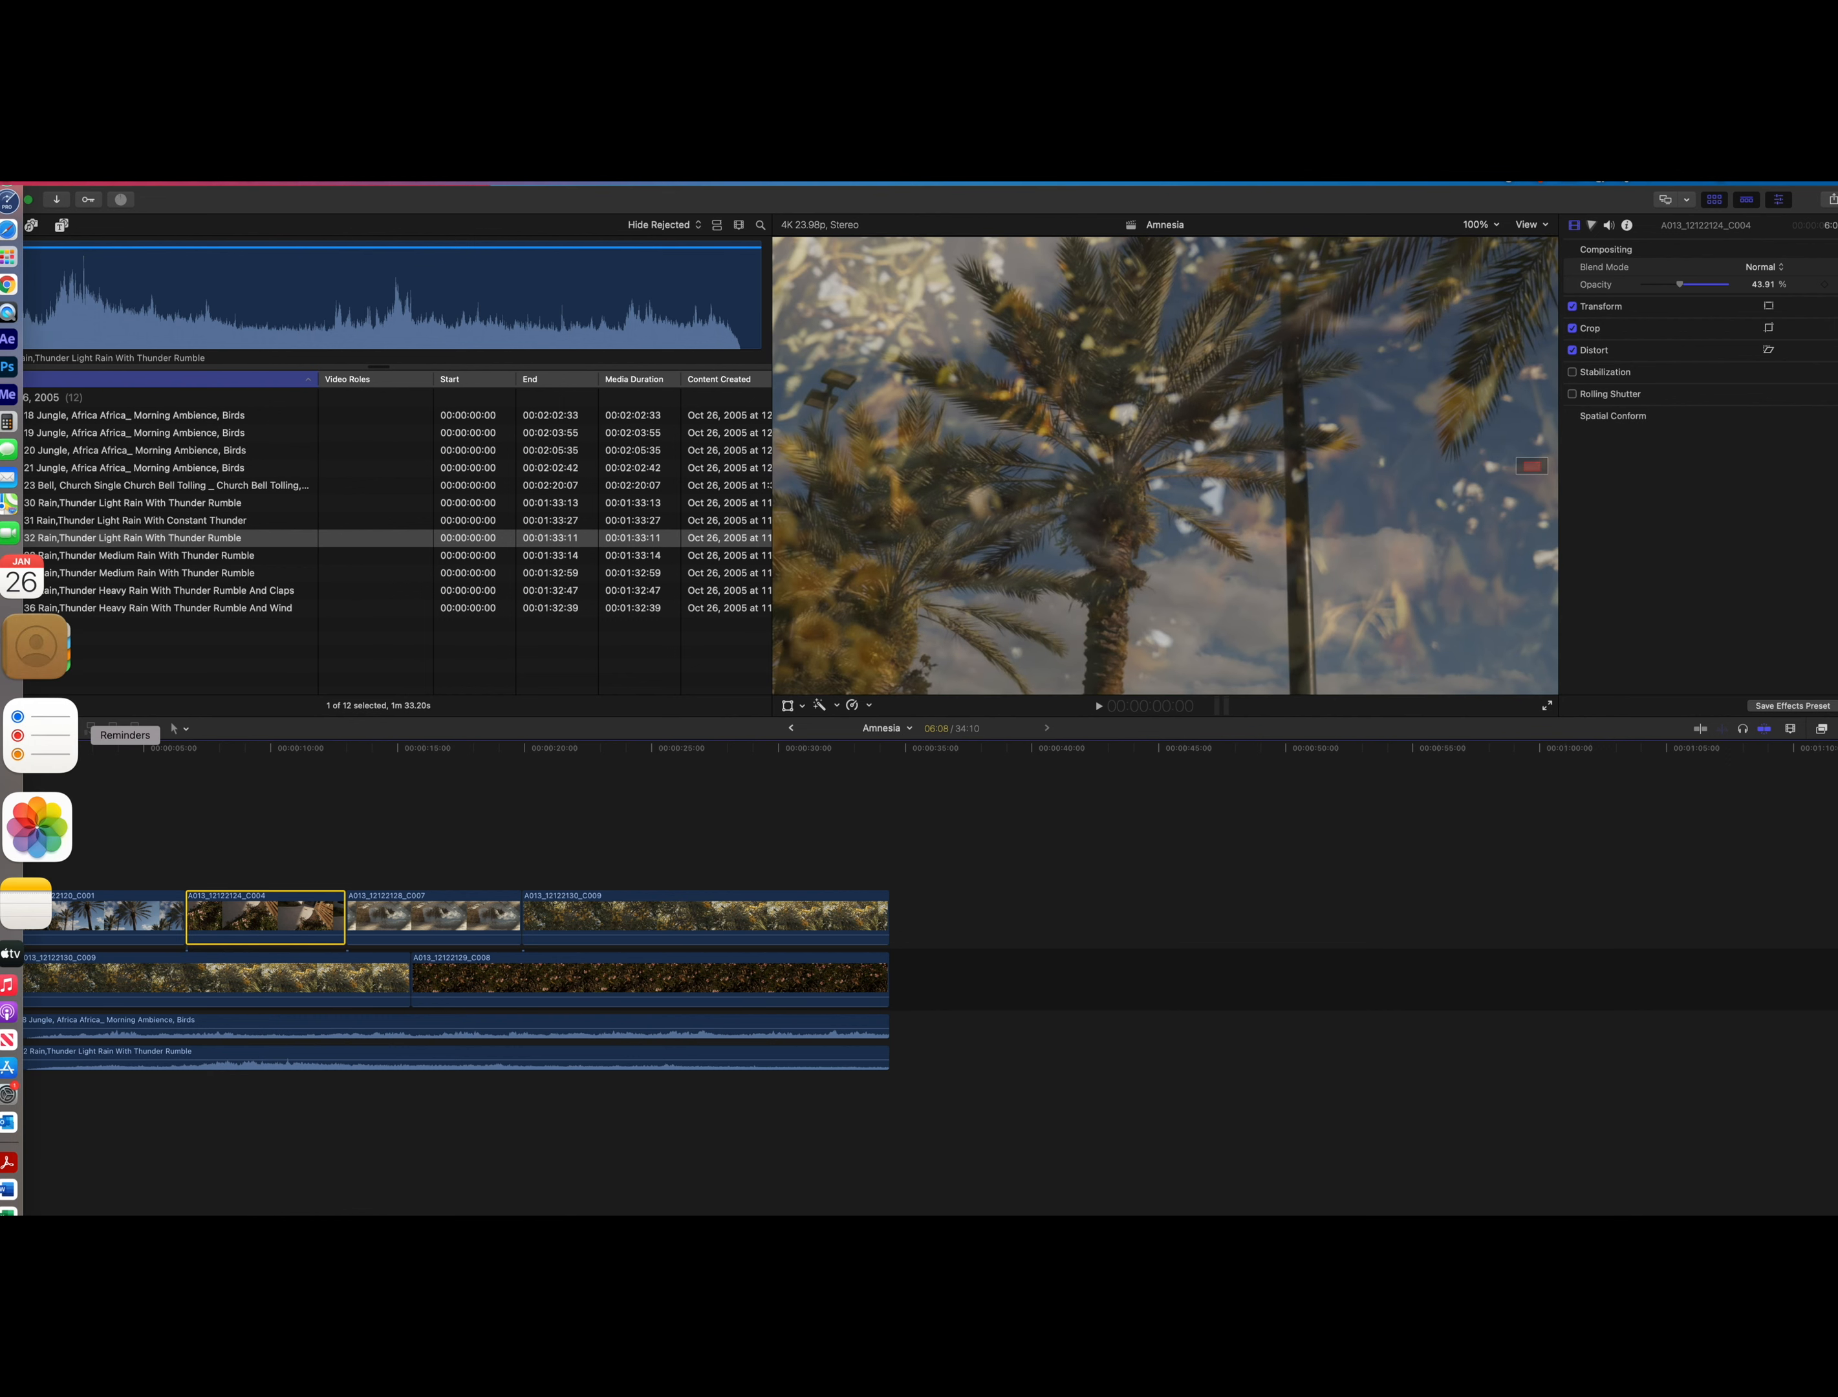
{"action": "key", "text": "space"}
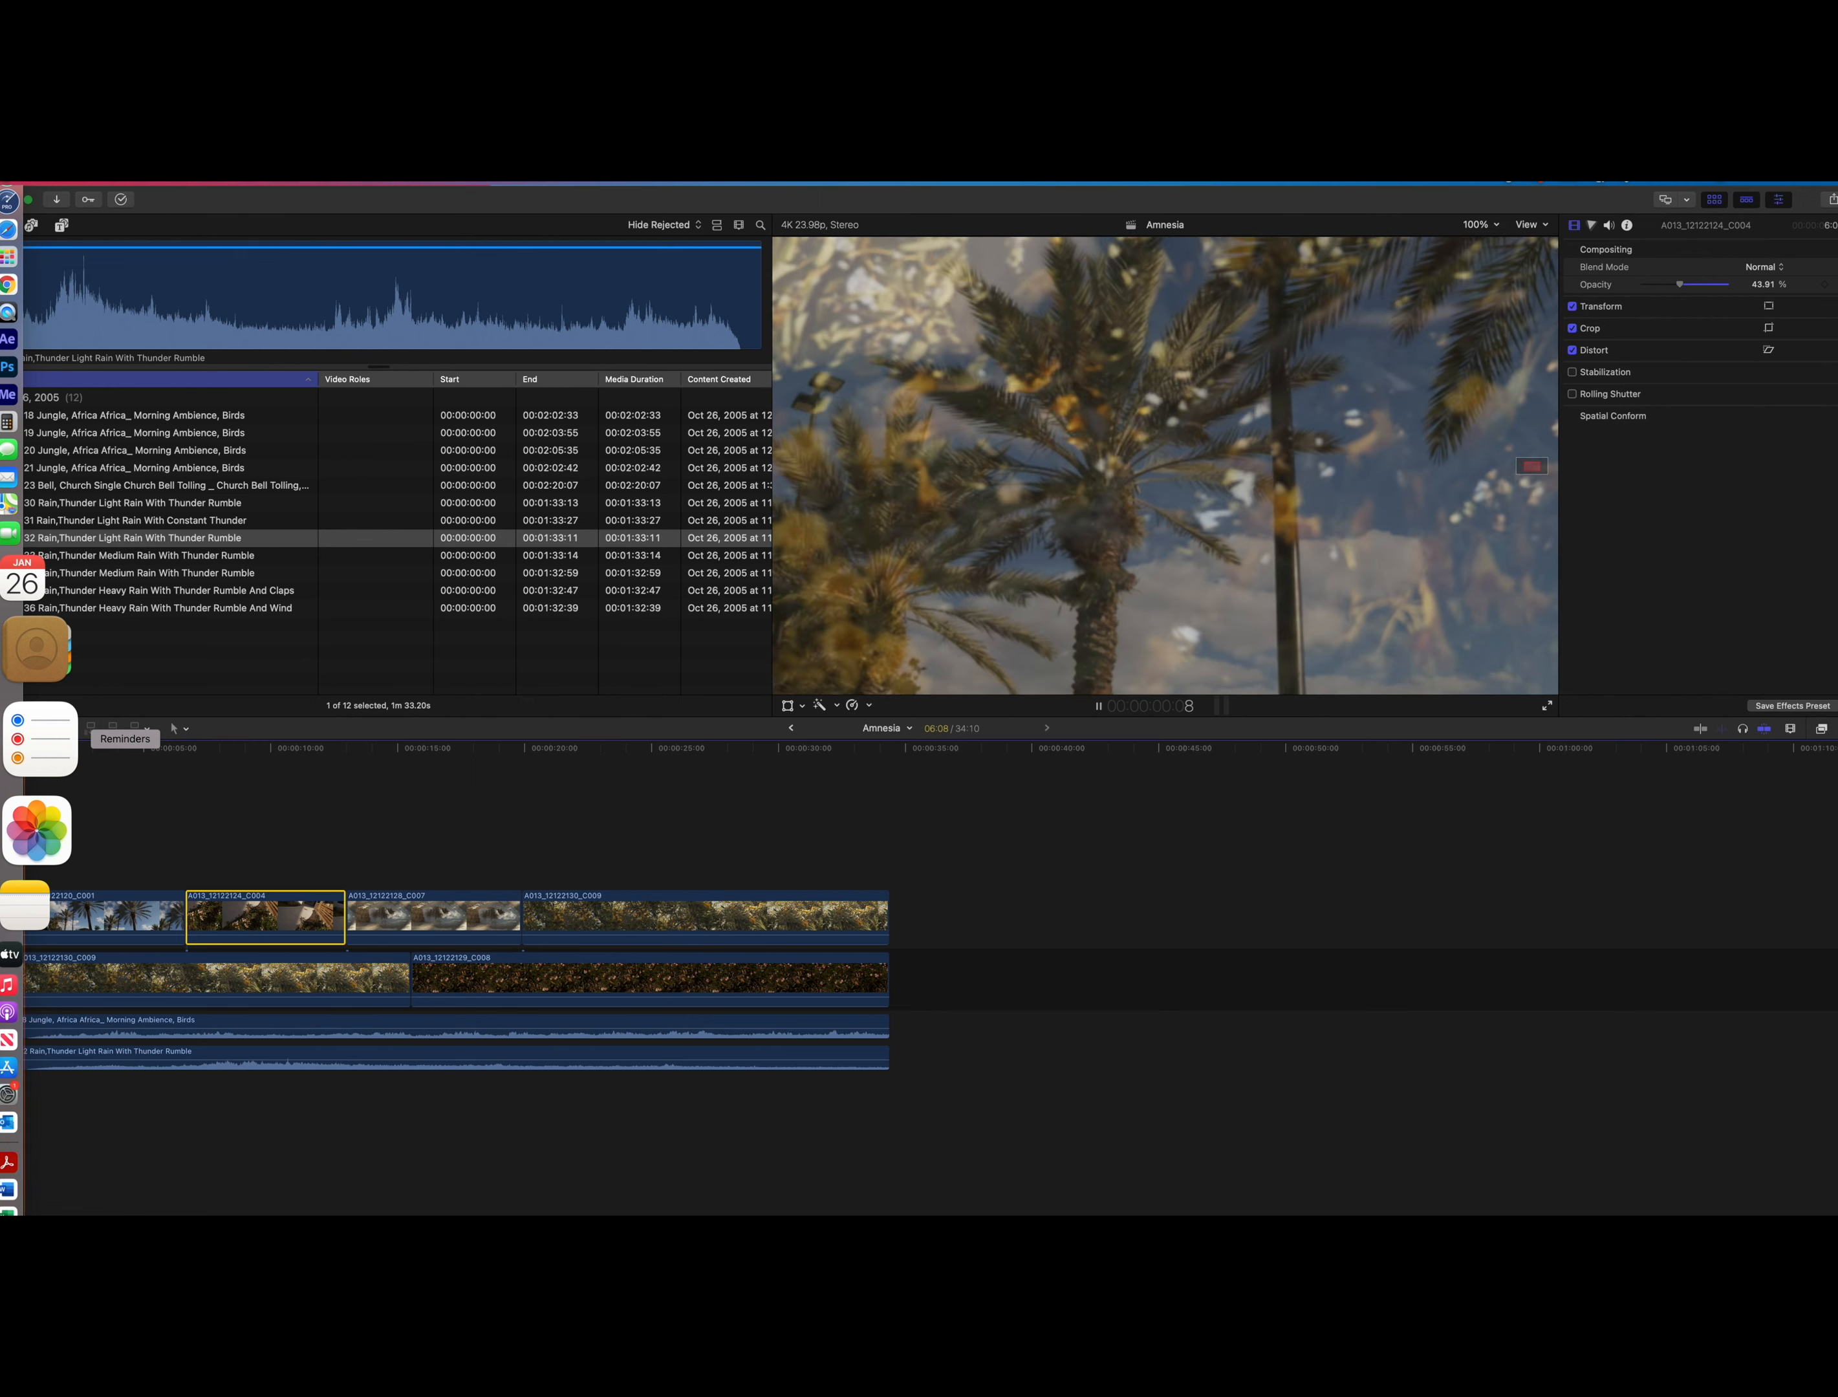
{"action": "key", "text": "space"}
Add four volume keyframes to the jungle ambience between about 7 and 16 seconds, and lower the level between the inner pair.
{"action": "mouse_move", "coordinate": [47, 1027]}
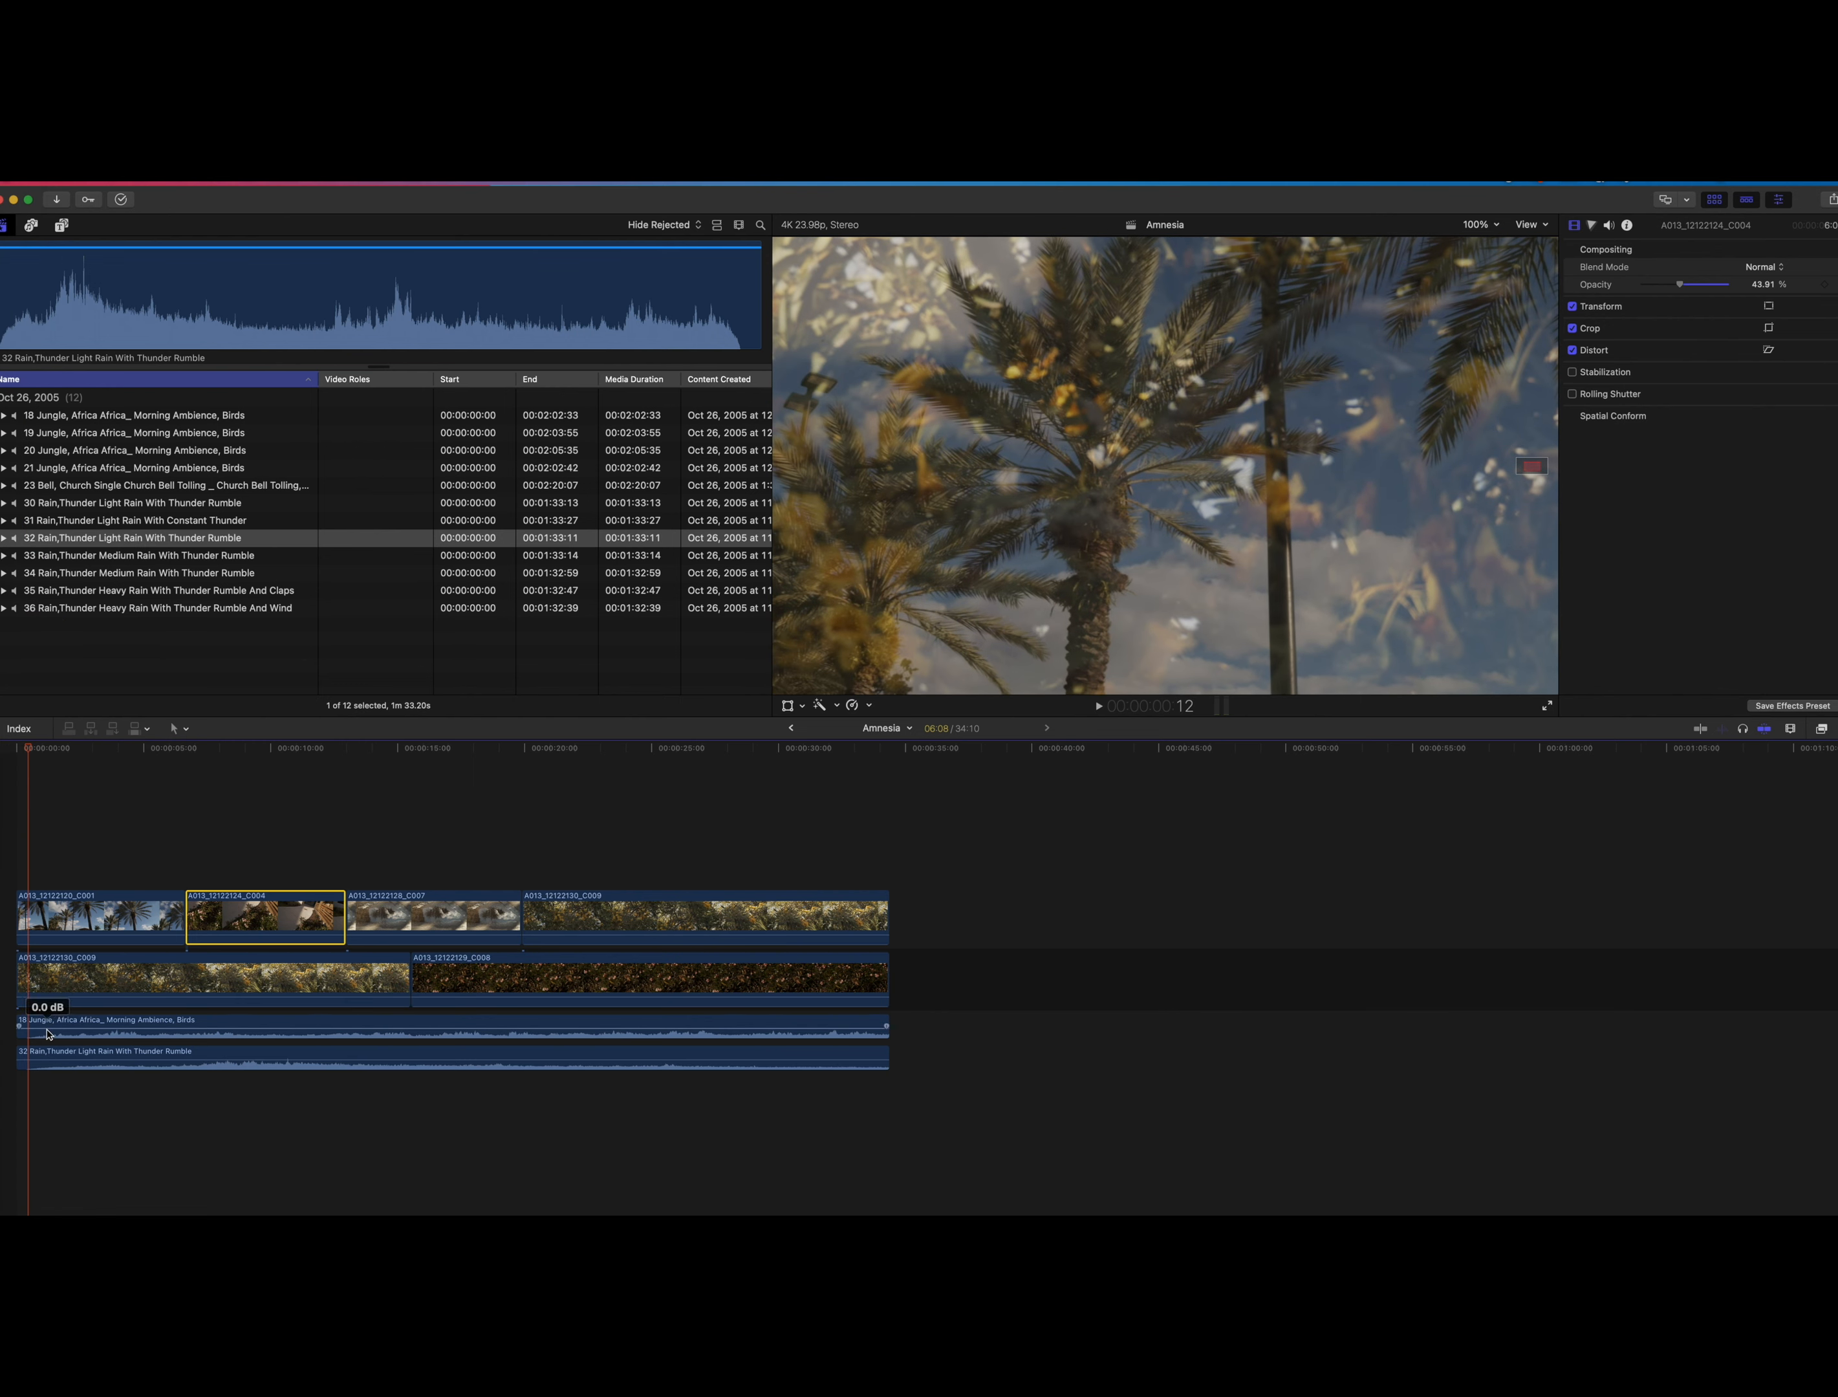
{"action": "left_click", "coordinate": [199, 1033]}
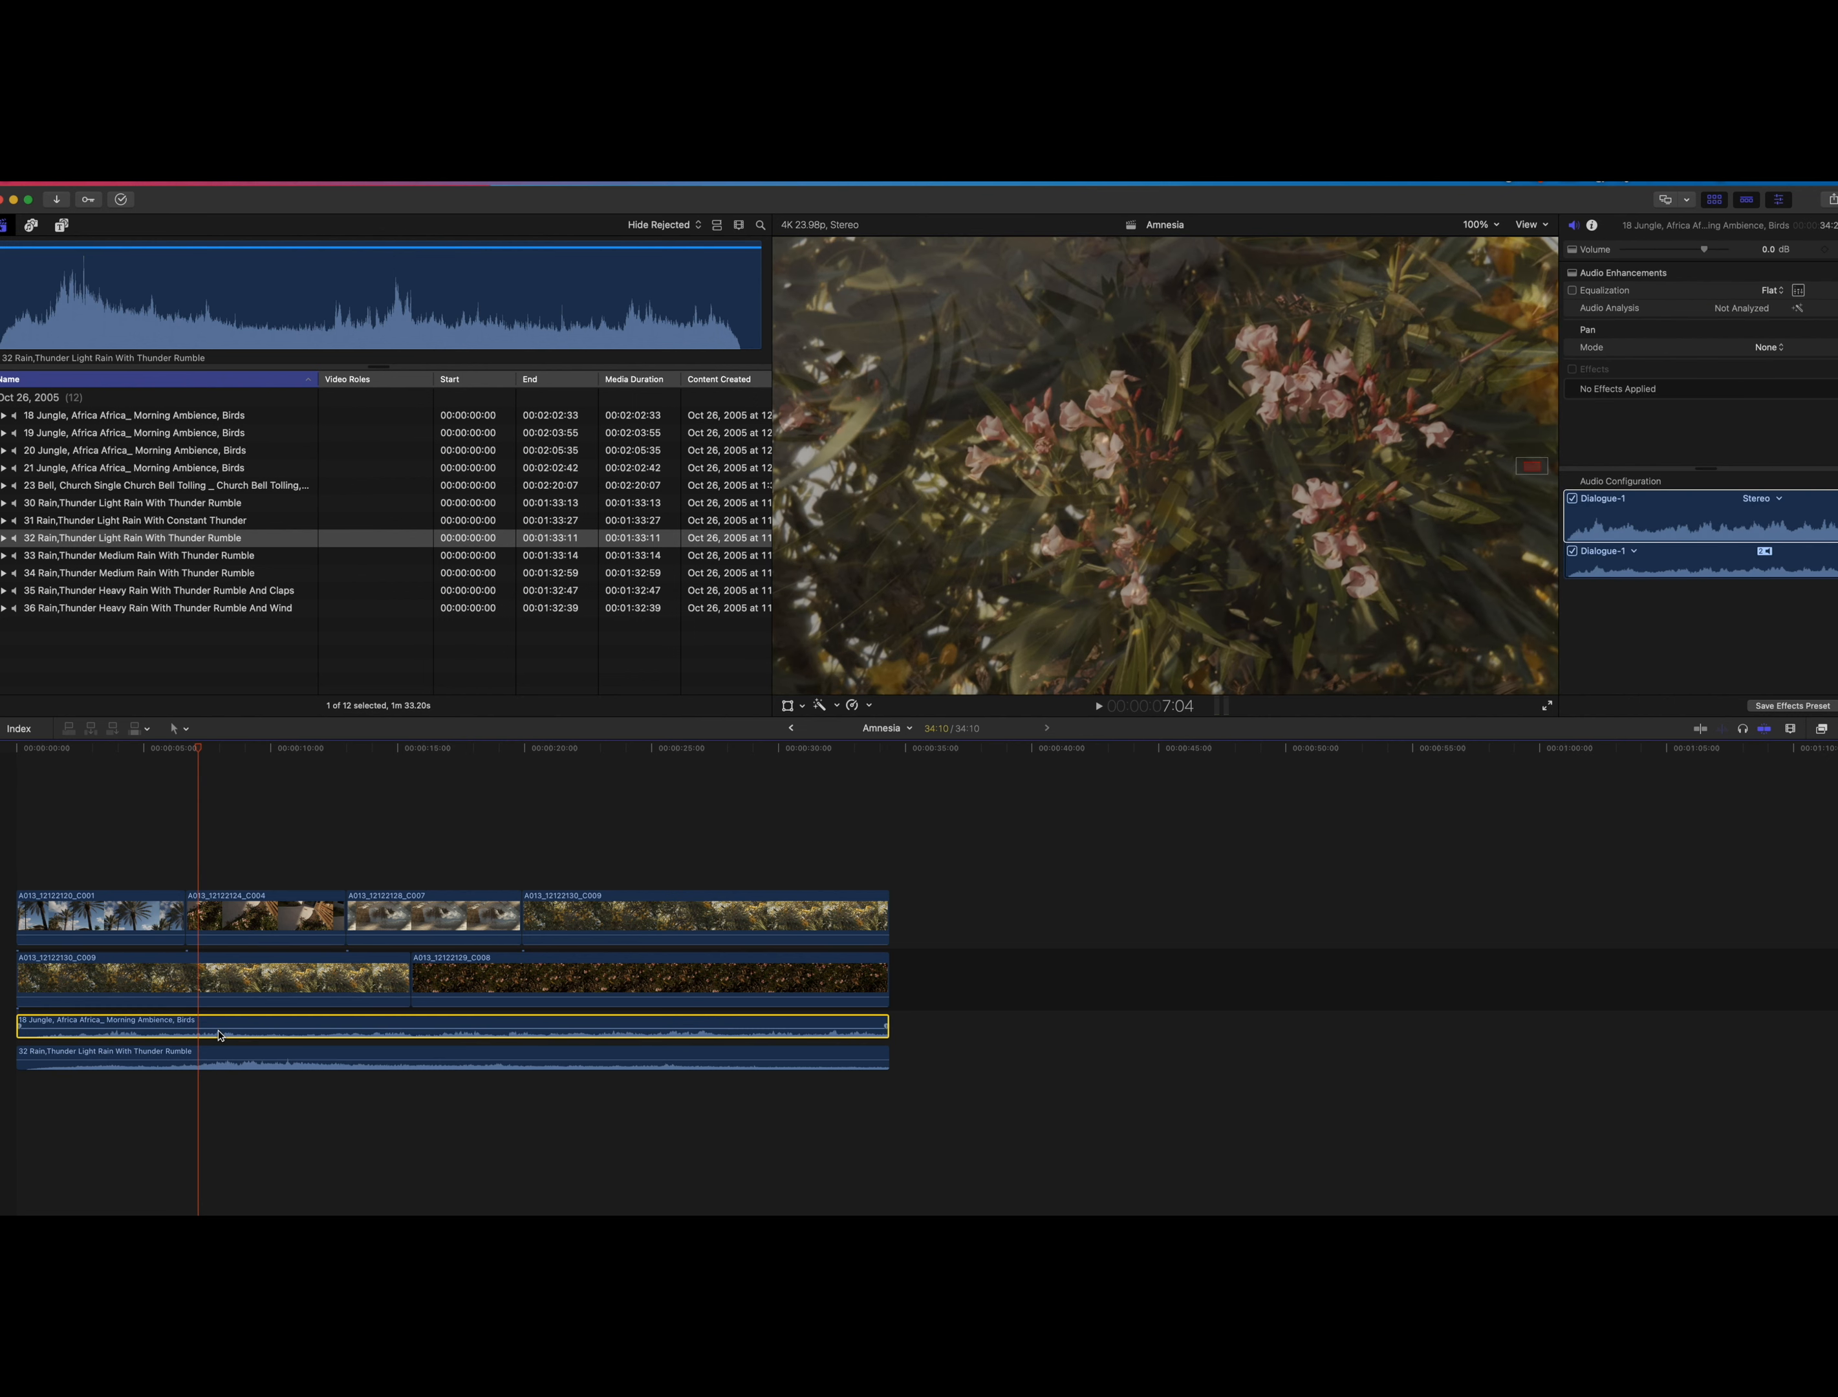
{"action": "left_click", "coordinate": [218, 1028], "text": "alt"}
{"action": "left_click", "coordinate": [403, 1028], "text": "alt"}
{"action": "left_click", "coordinate": [419, 1027], "text": "alt"}
{"action": "left_click_drag", "start_coordinate": [318, 1028], "coordinate": [319, 1031]}
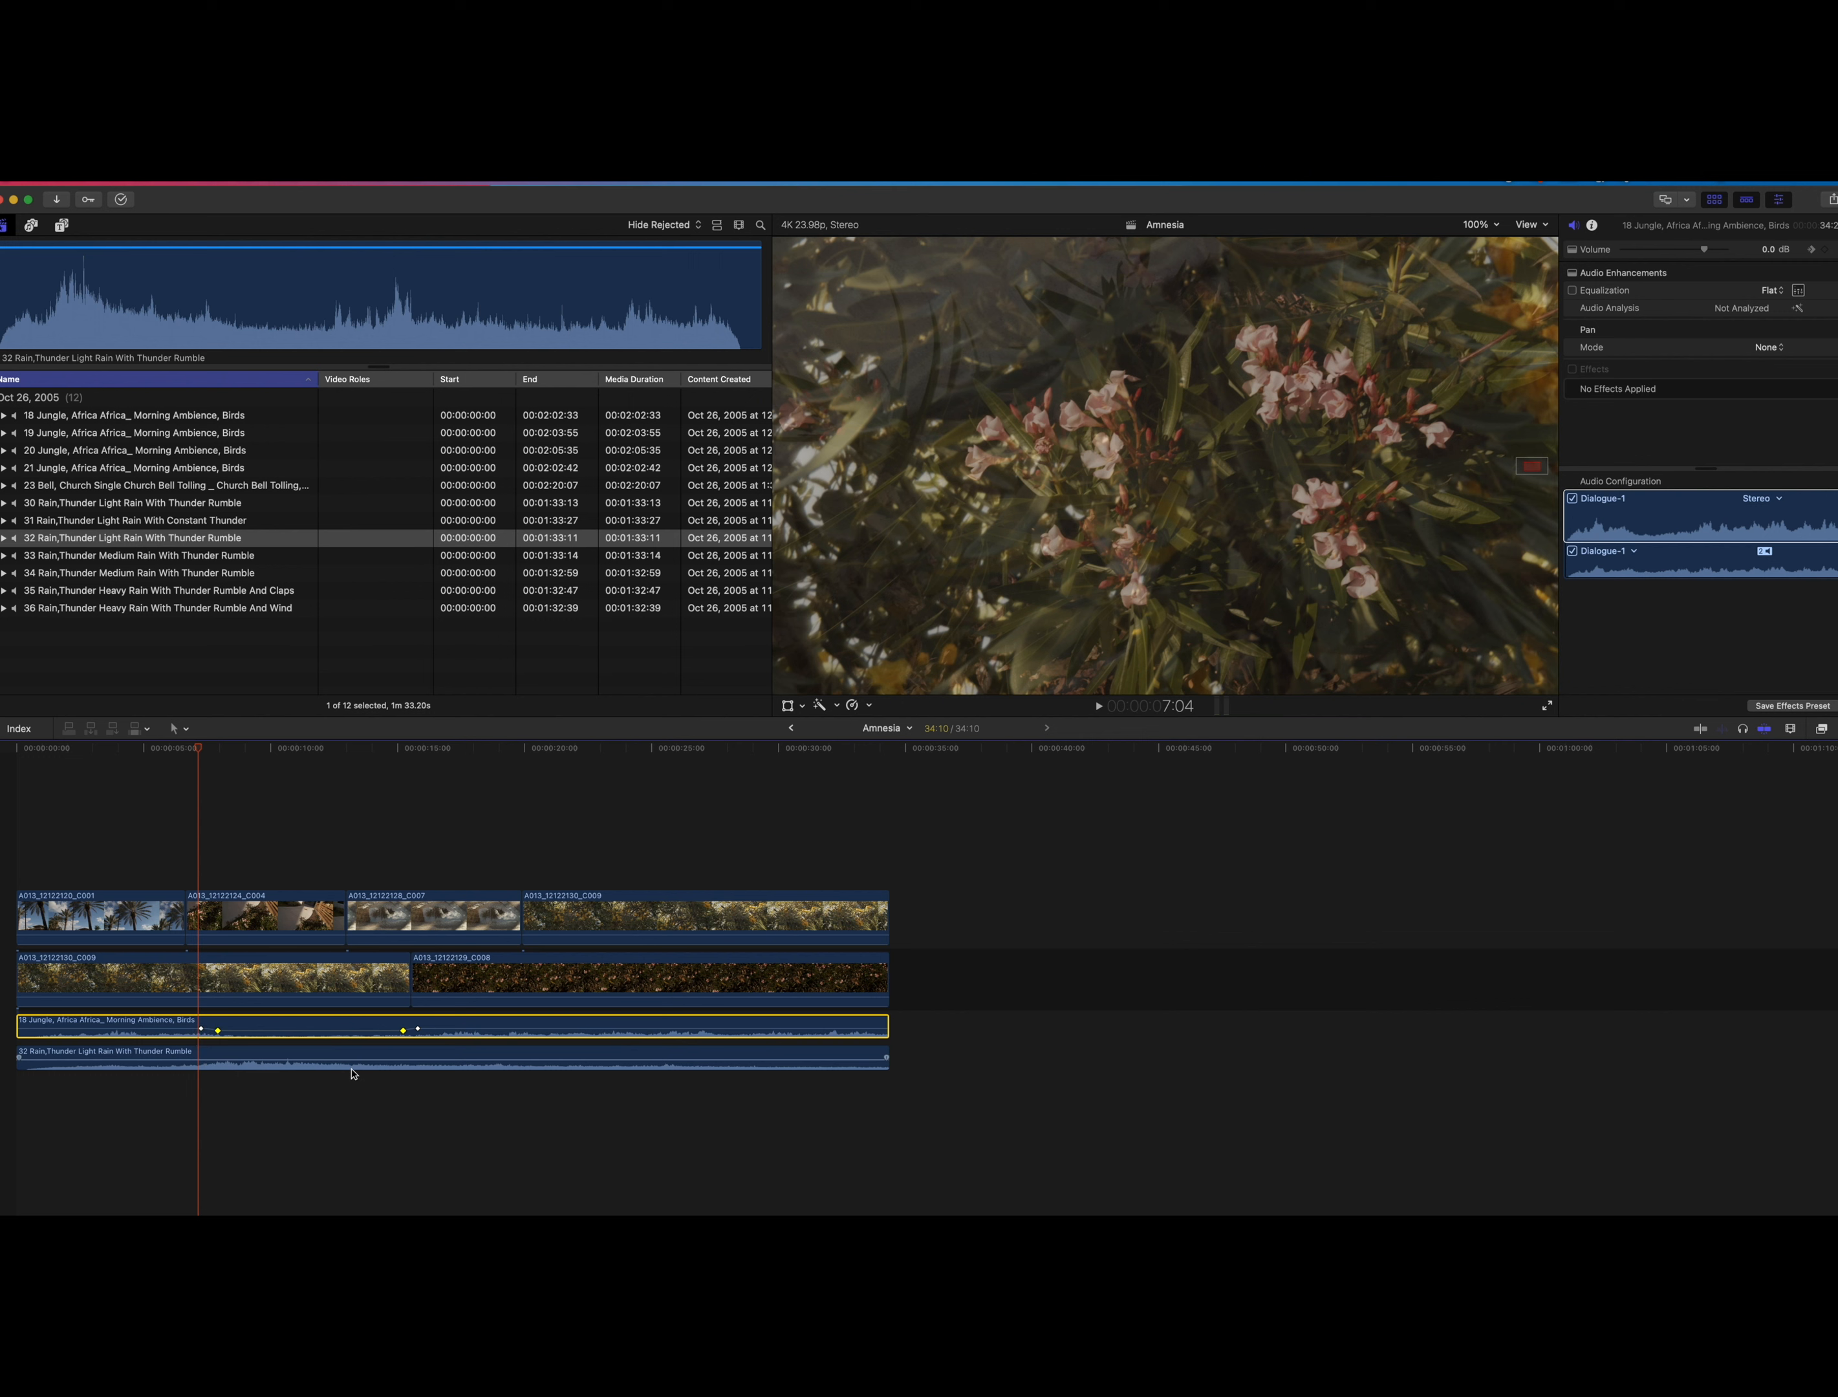
Add four volume keyframes to the rain and thunder sound between about 16 and 25 seconds, and lower the level between the inner pair.
{"action": "left_click", "coordinate": [424, 1065]}
{"action": "left_click", "coordinate": [439, 1061], "text": "alt"}
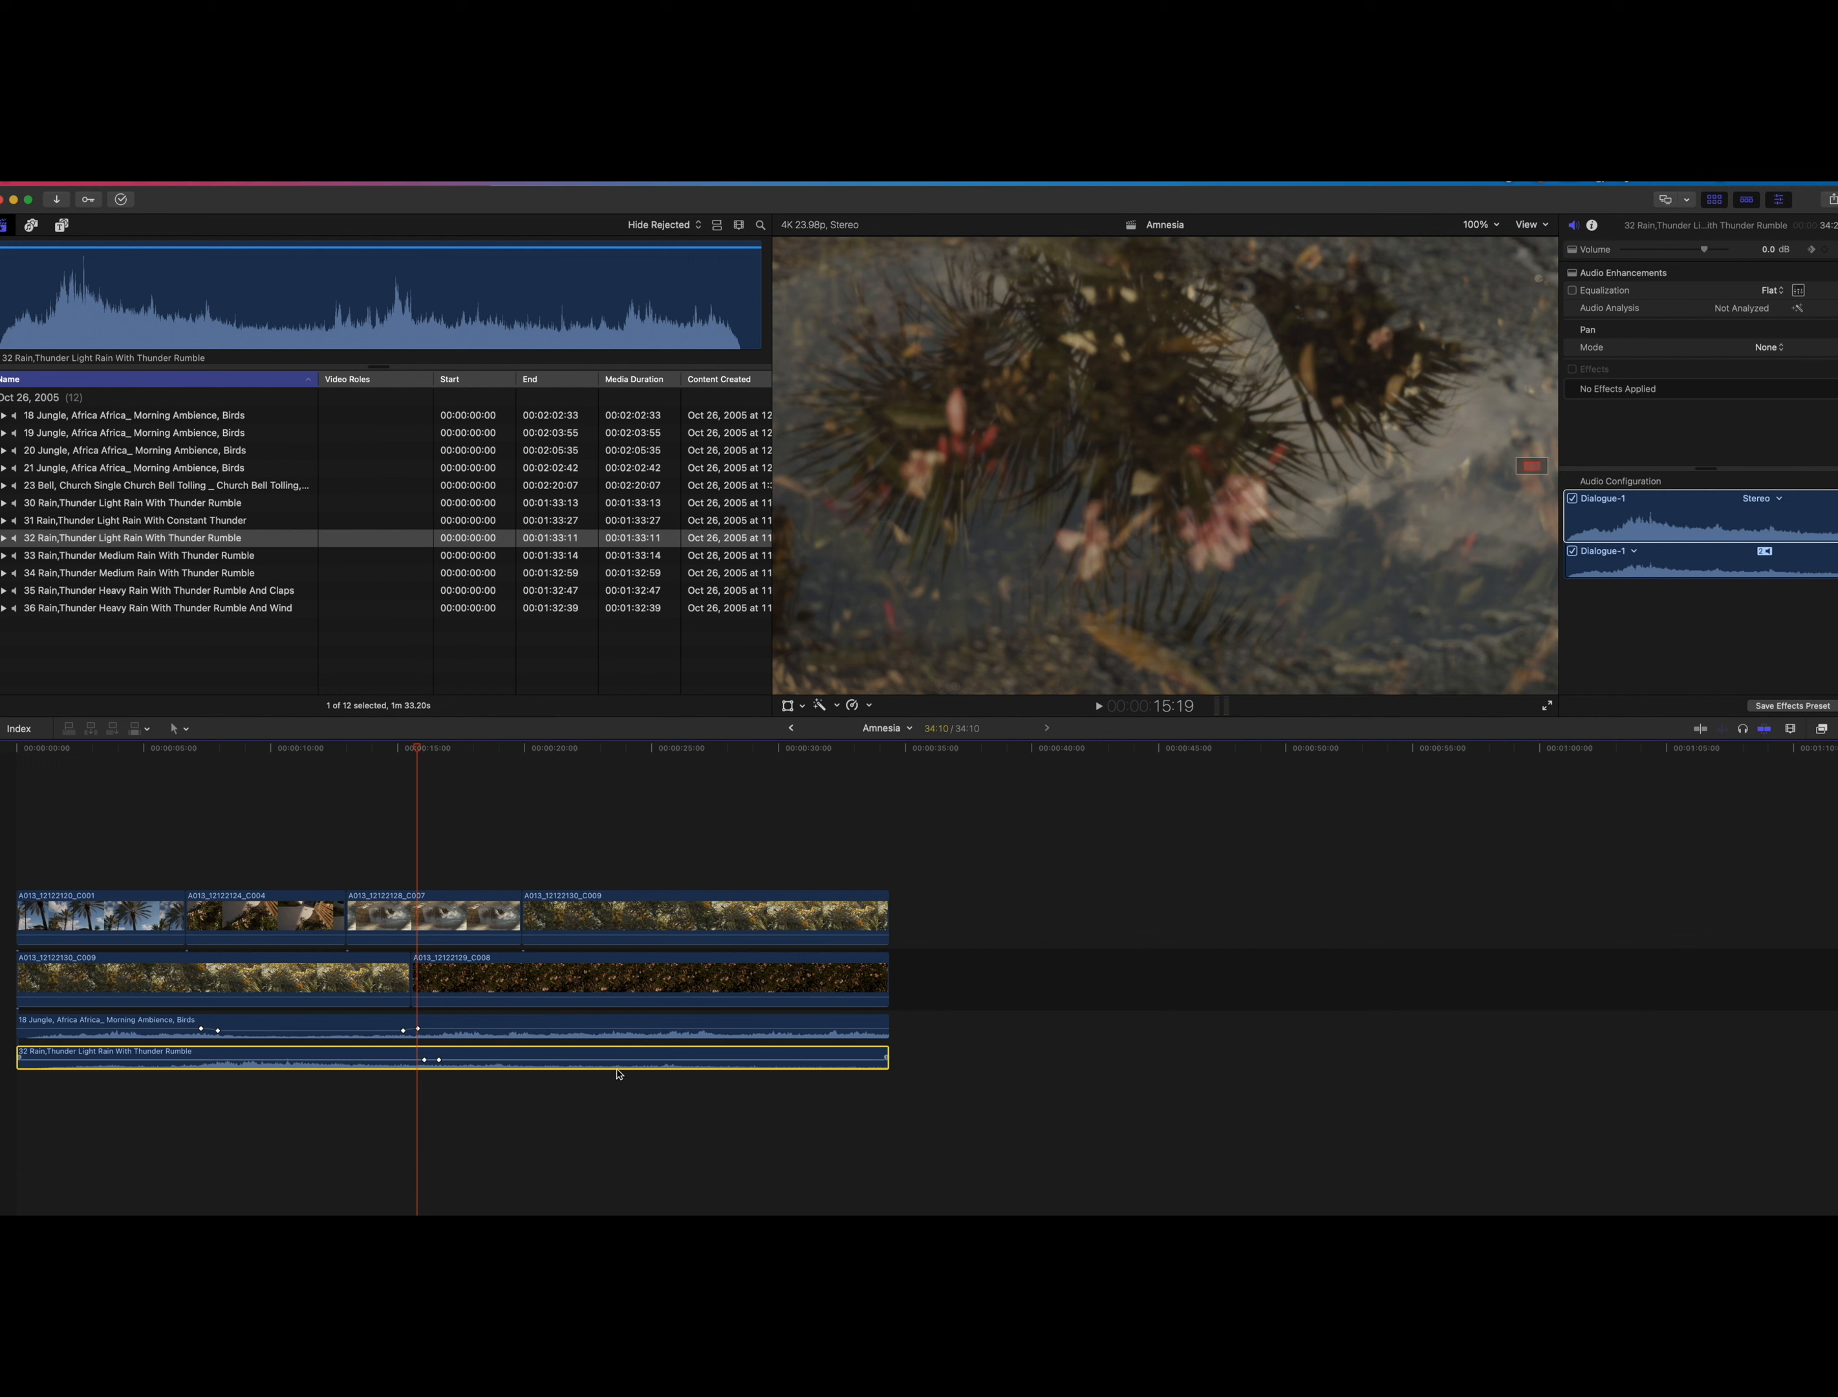
{"action": "left_click", "coordinate": [656, 1061], "text": "alt"}
{"action": "left_click_drag", "start_coordinate": [525, 1061], "coordinate": [525, 1064]}
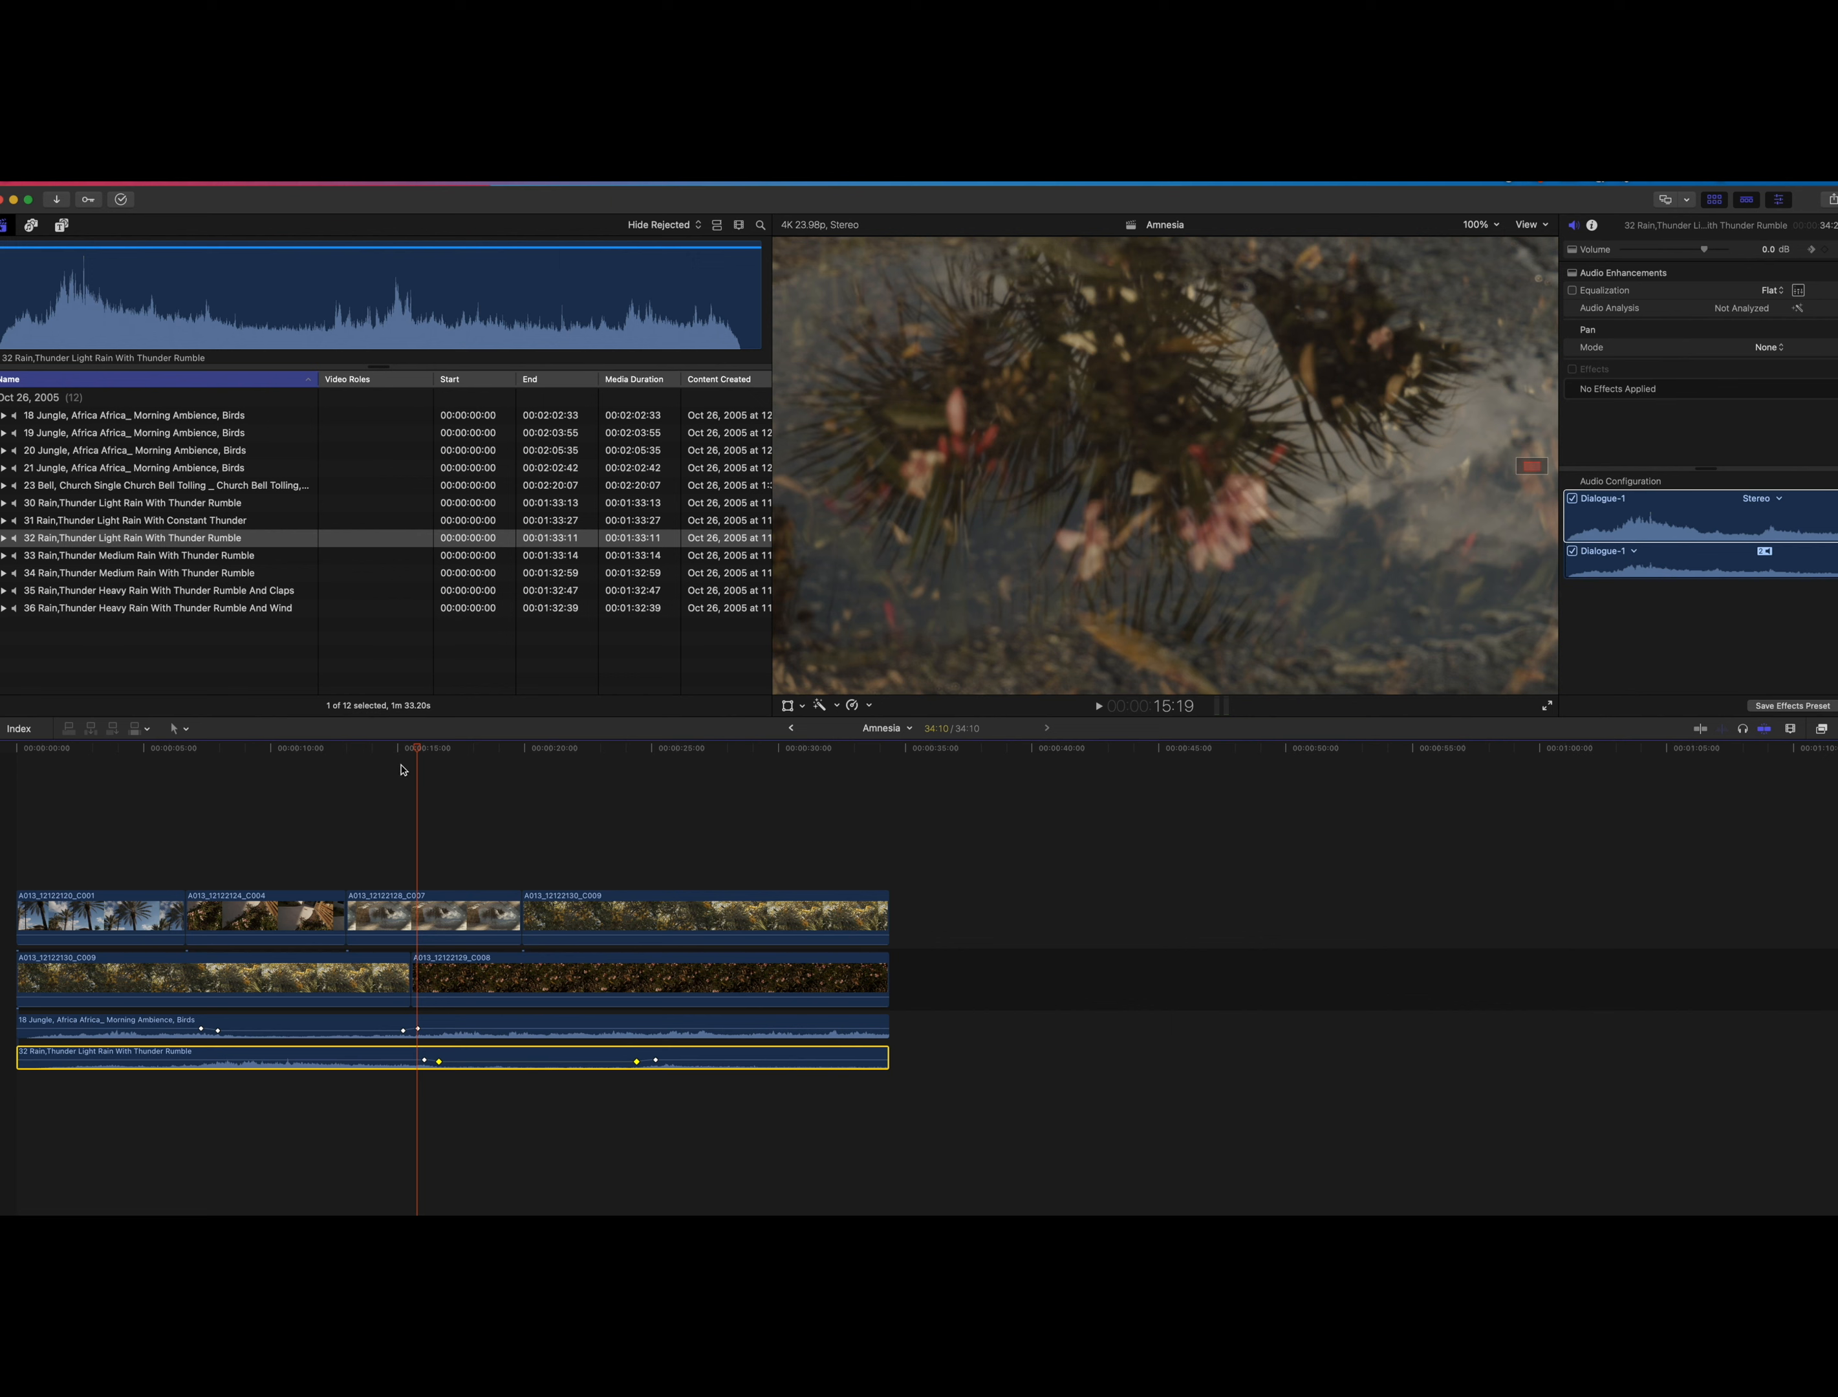
{"action": "key", "text": "Home"}
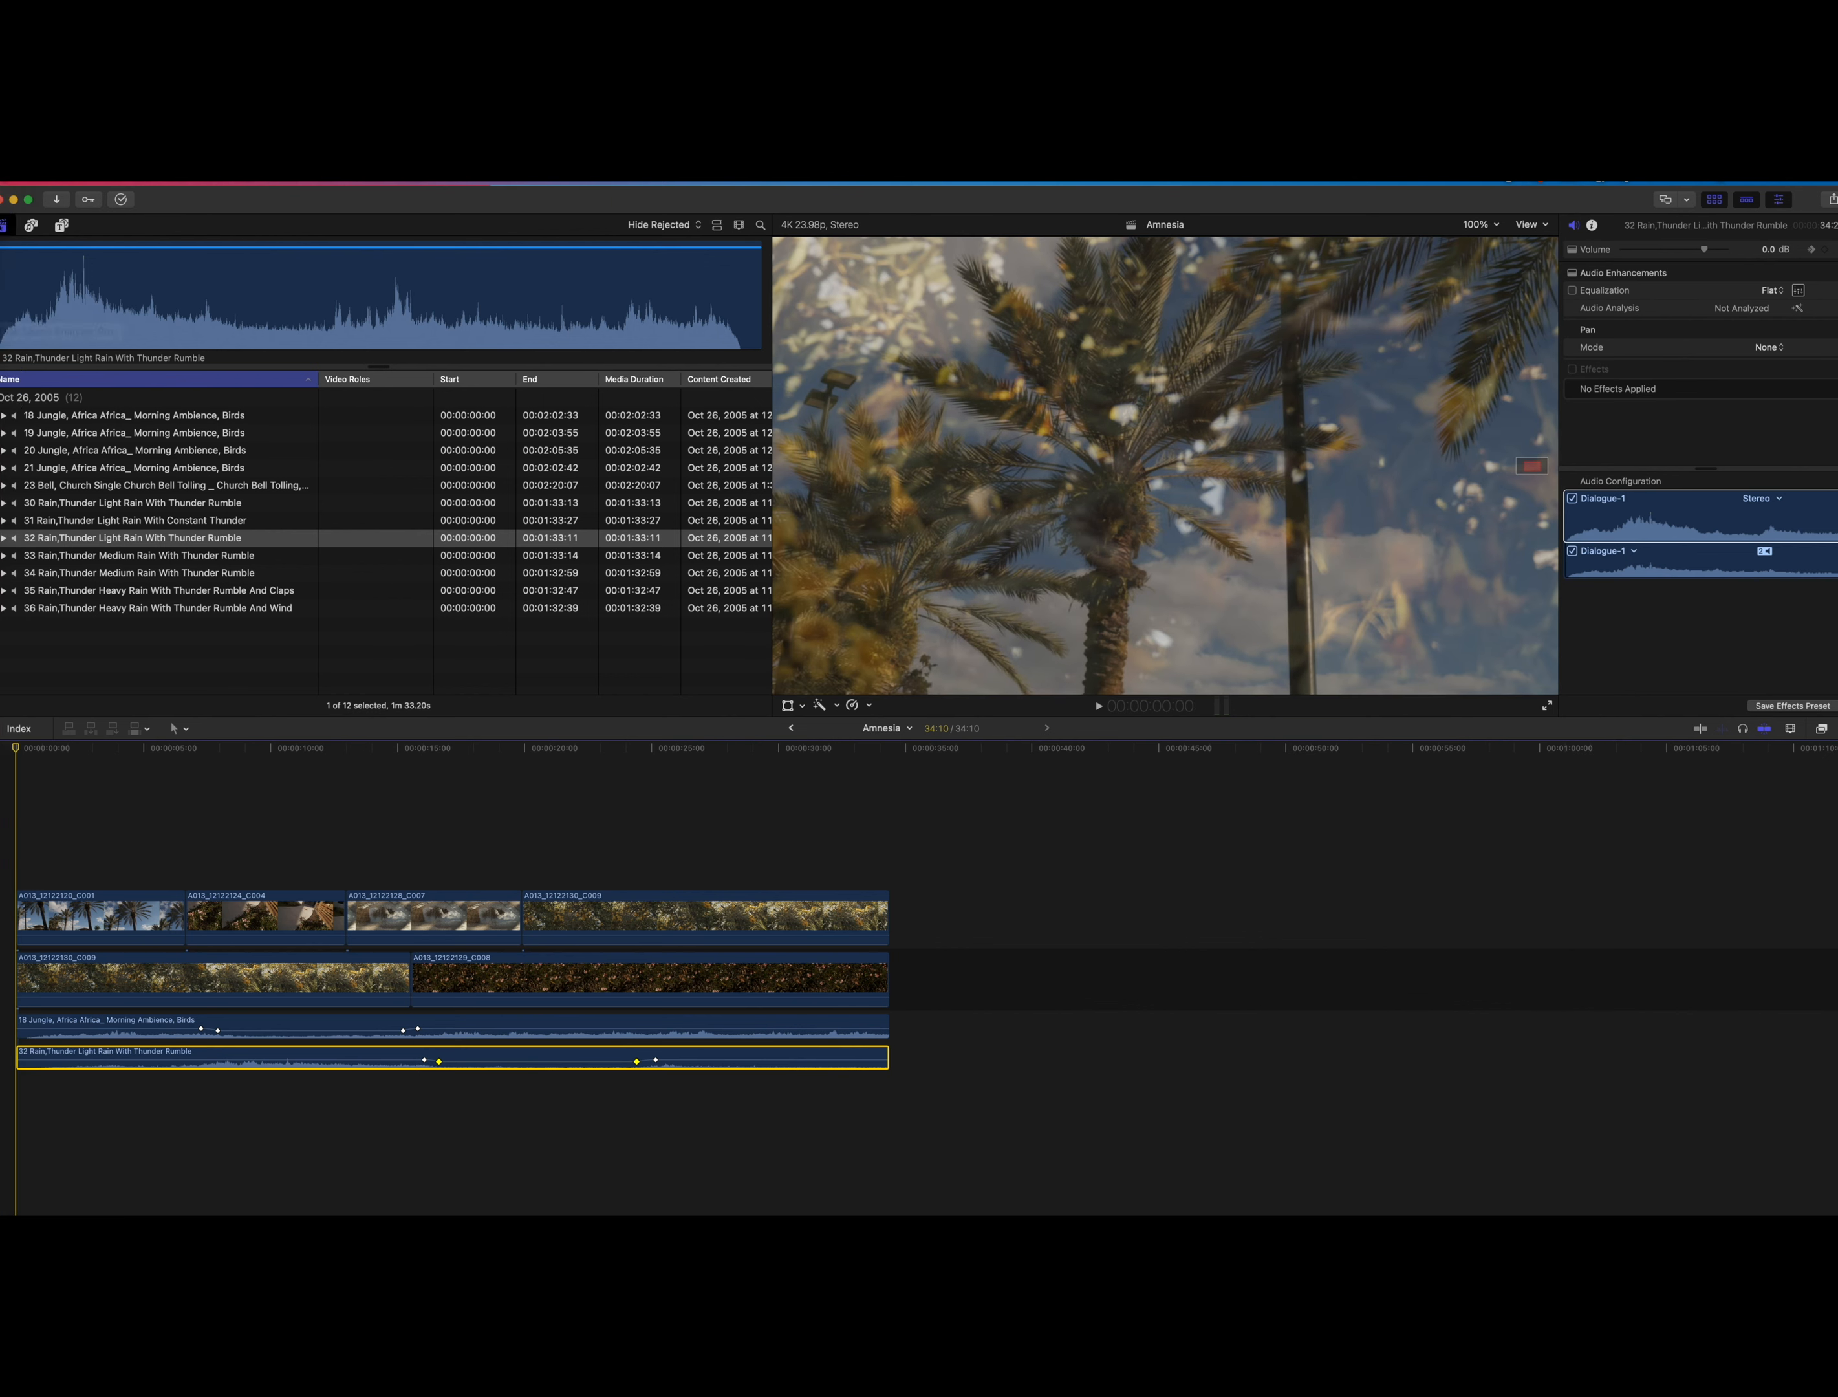
Insert the Custom title at the beginning of the primary storyline and trim its duration to 2:04.
{"action": "left_click", "coordinate": [59, 225]}
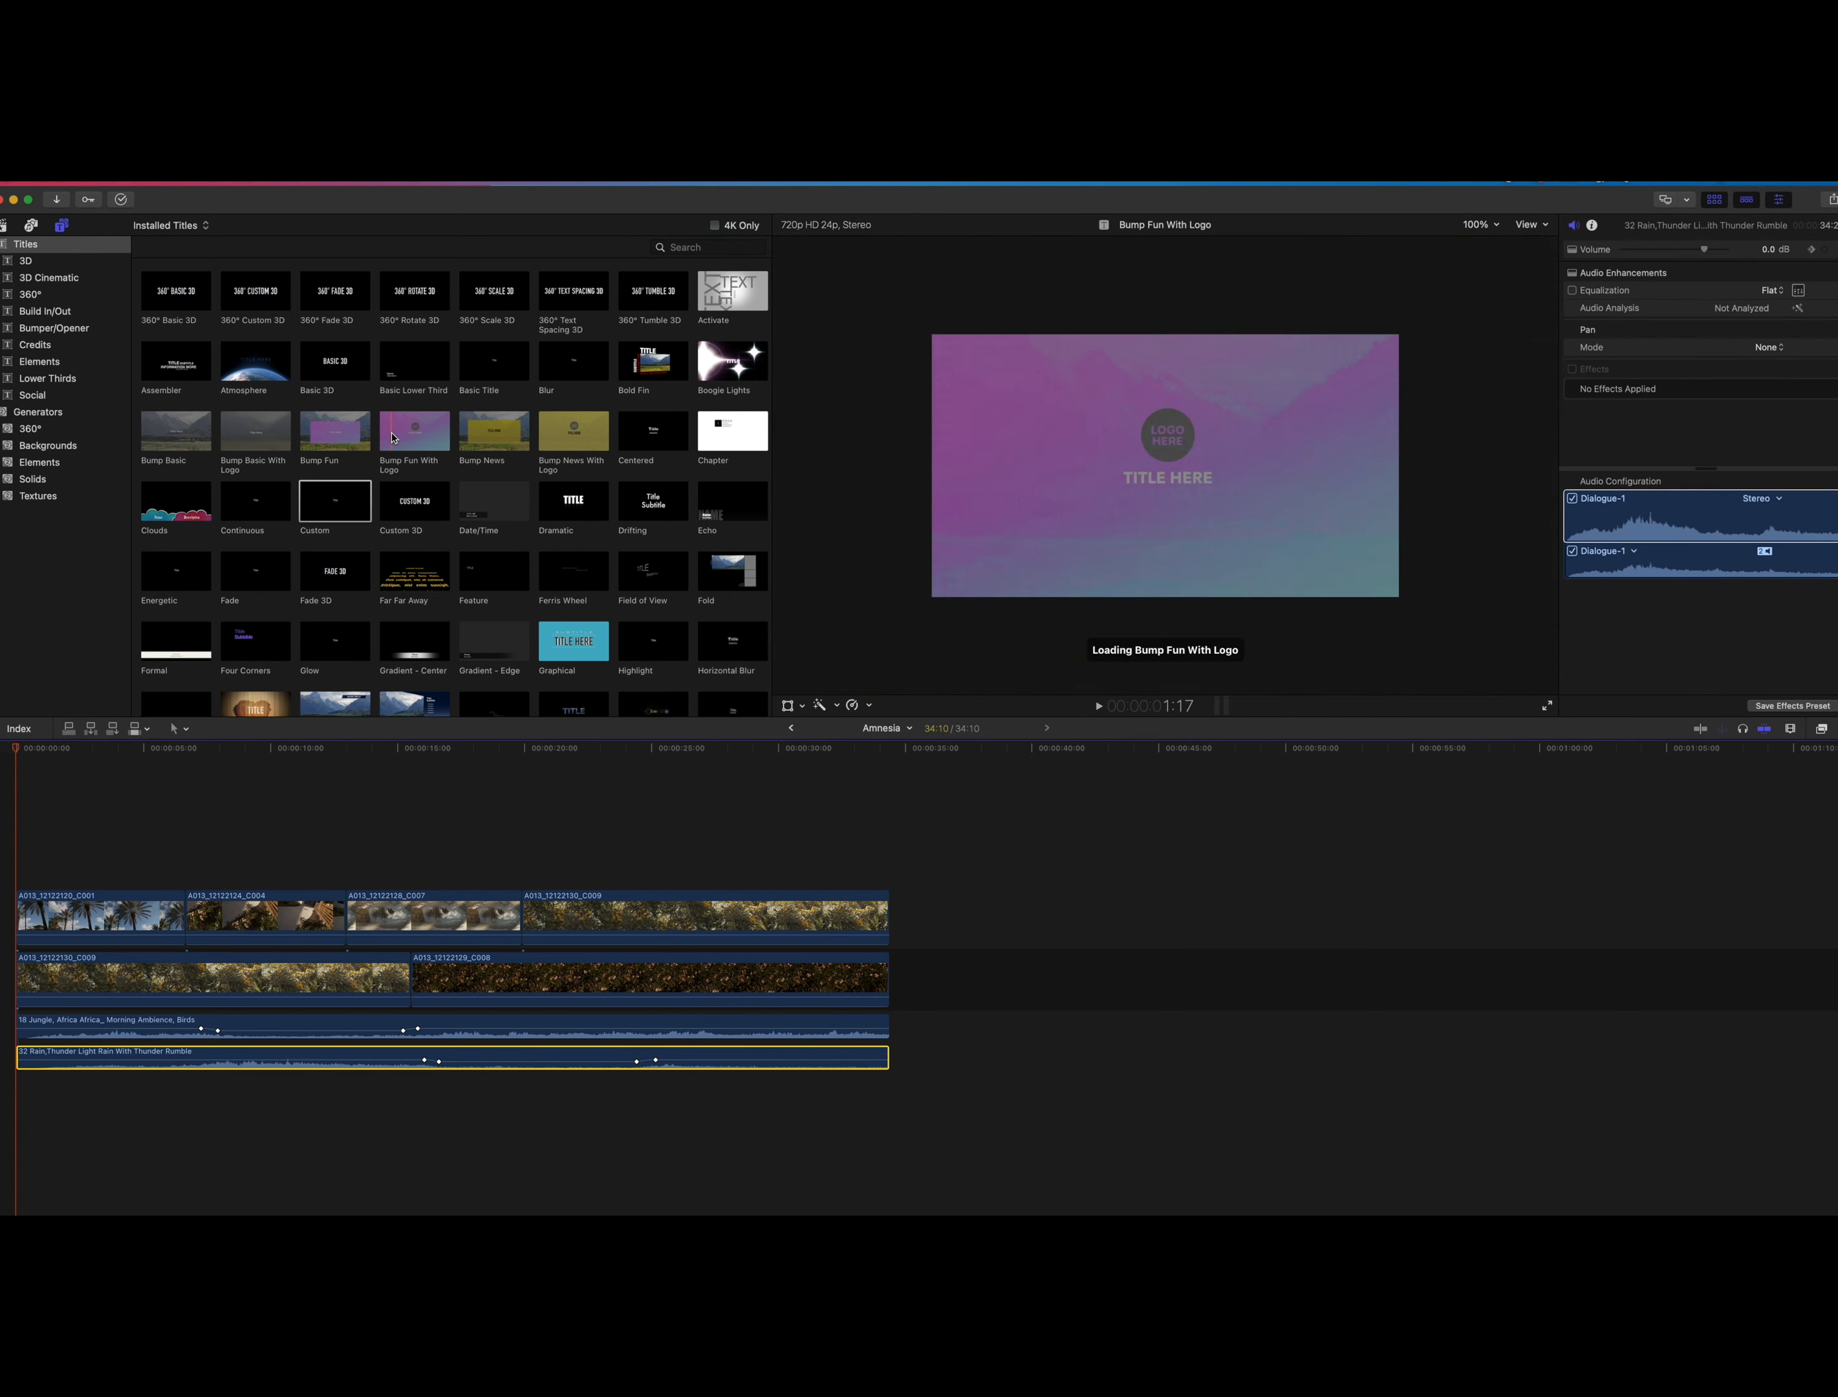
{"action": "key", "text": "w"}
{"action": "left_click_drag", "start_coordinate": [126, 976], "coordinate": [126, 976]}
{"action": "left_click_drag", "start_coordinate": [66, 975], "coordinate": [66, 975]}
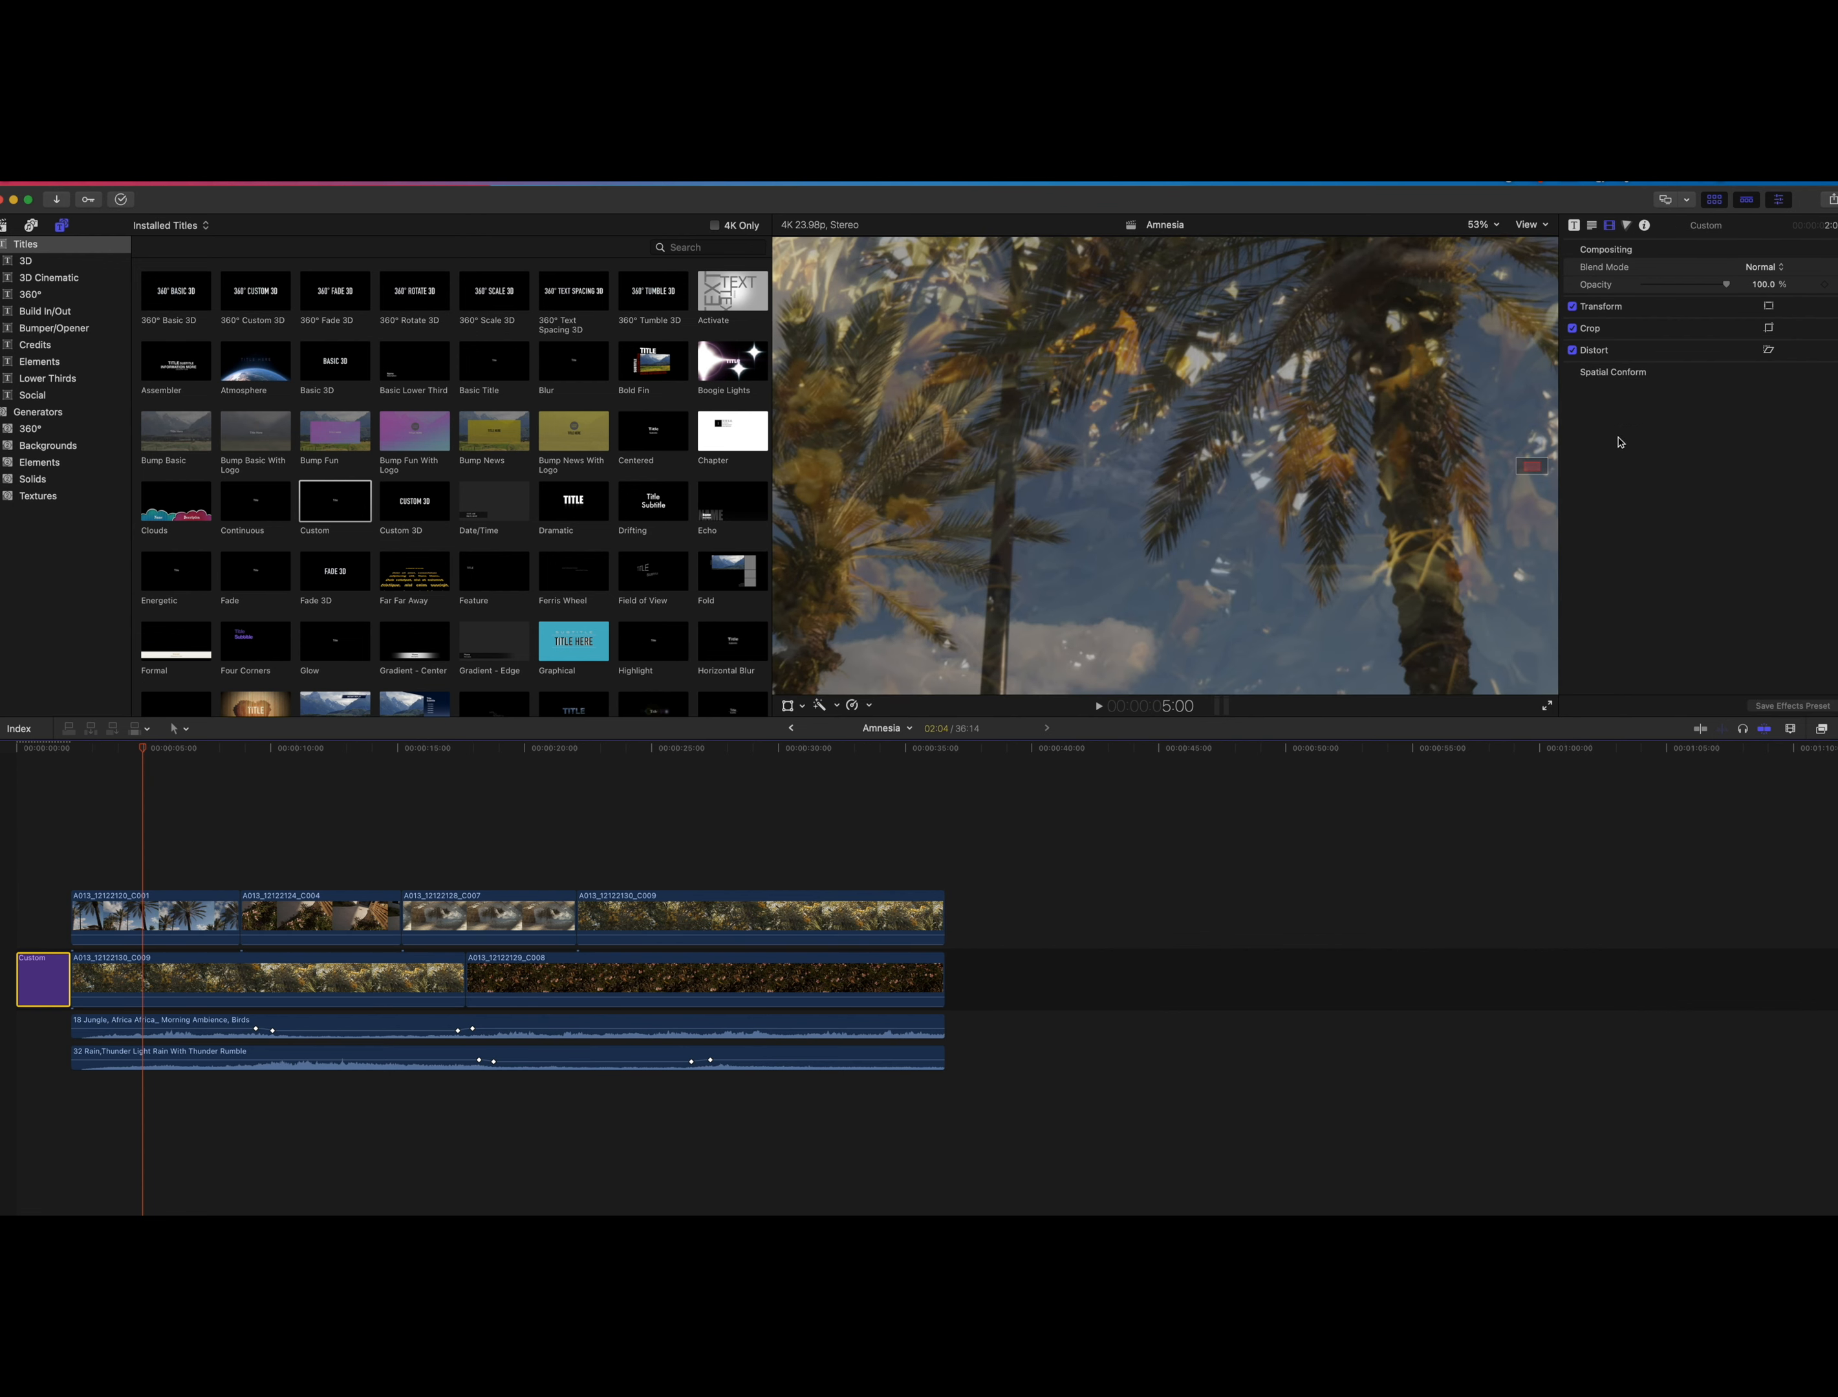
Replace the opening title's text with "Wind" and shorten the title to 1:20.
{"action": "left_click", "coordinate": [1151, 456]}
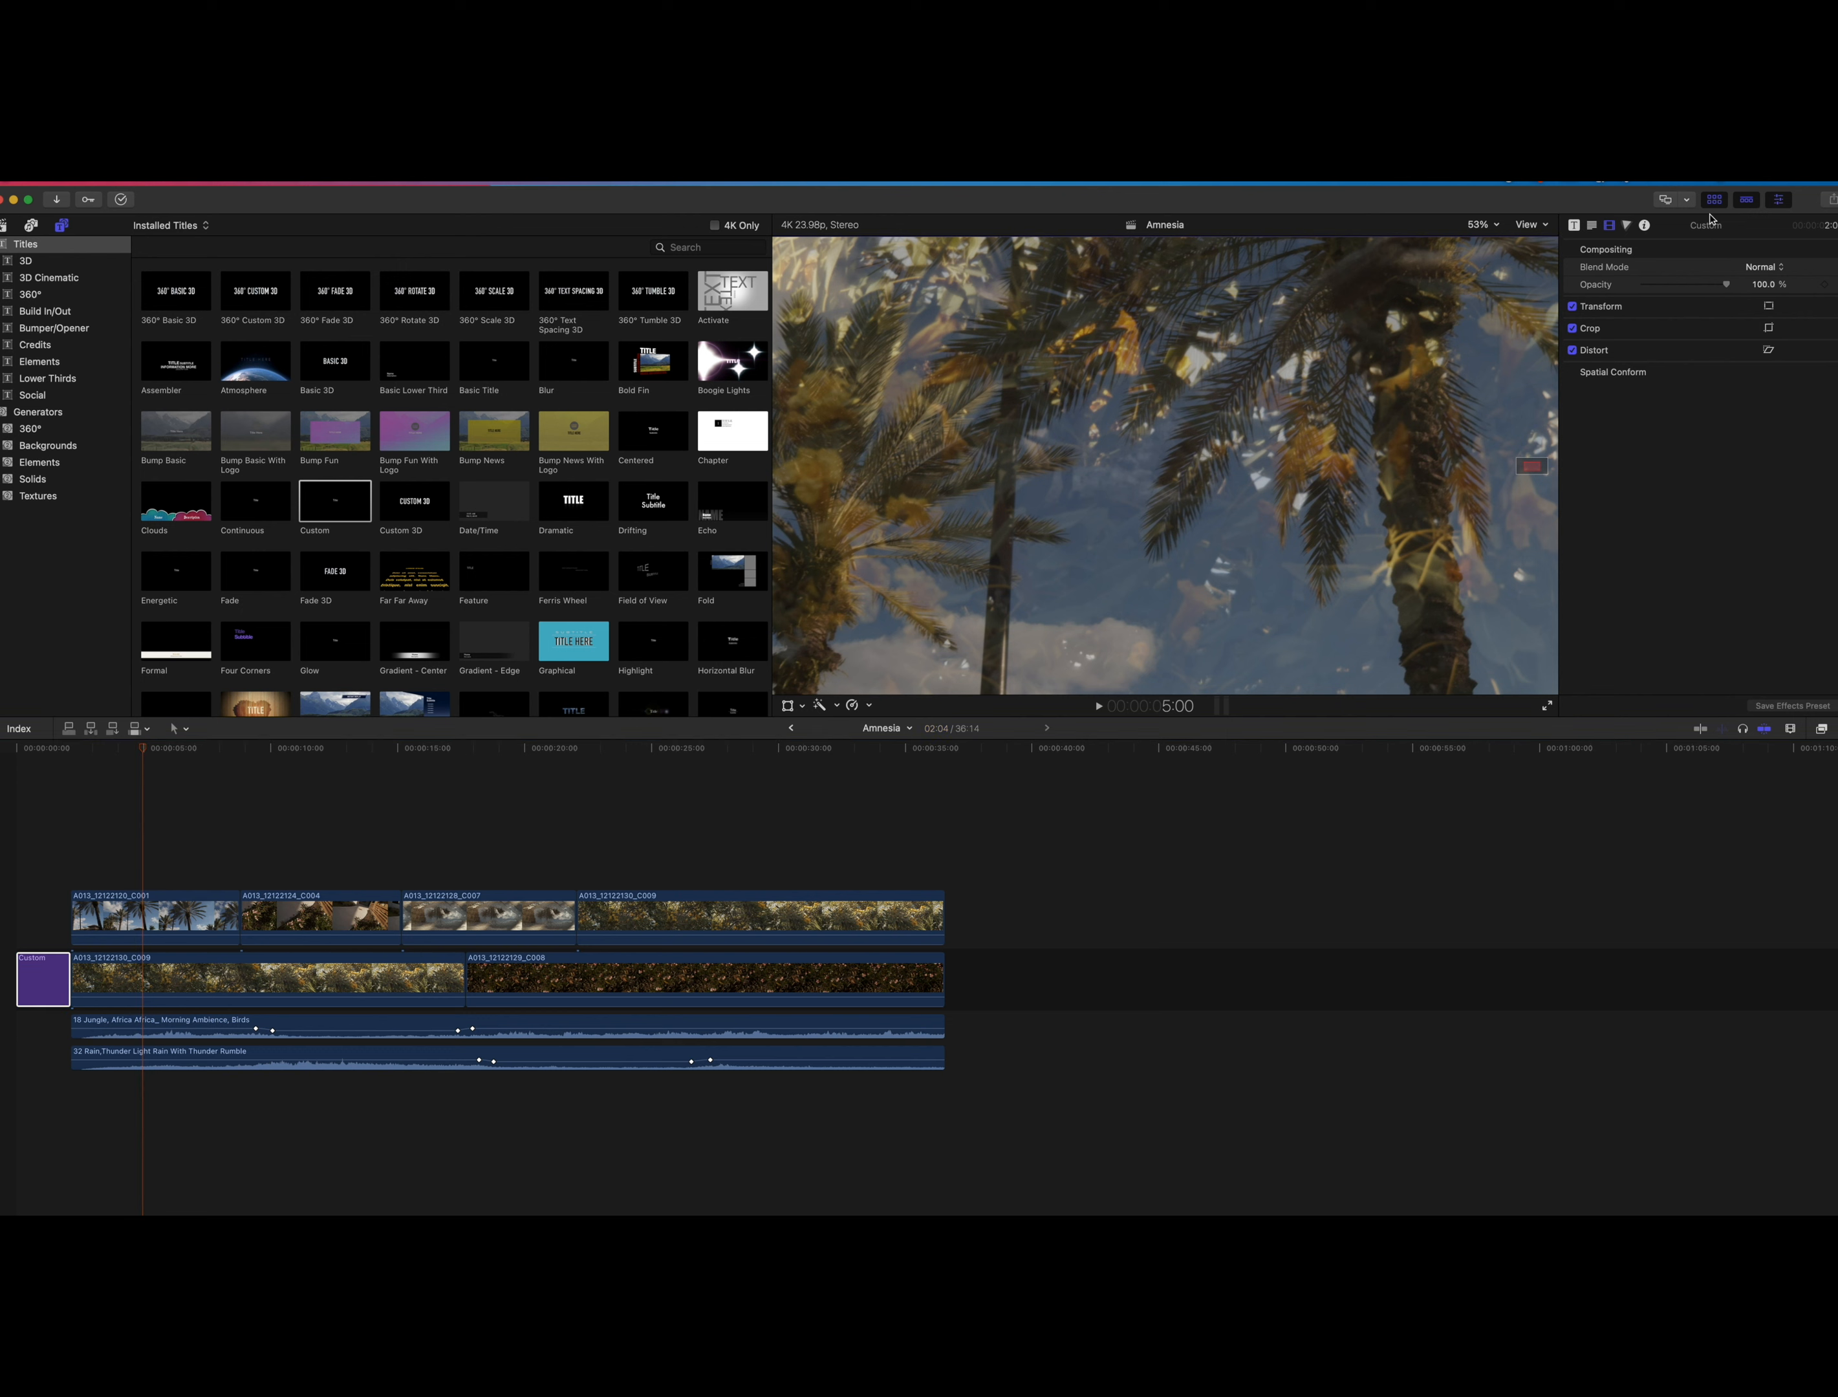
{"action": "left_click", "coordinate": [1609, 227]}
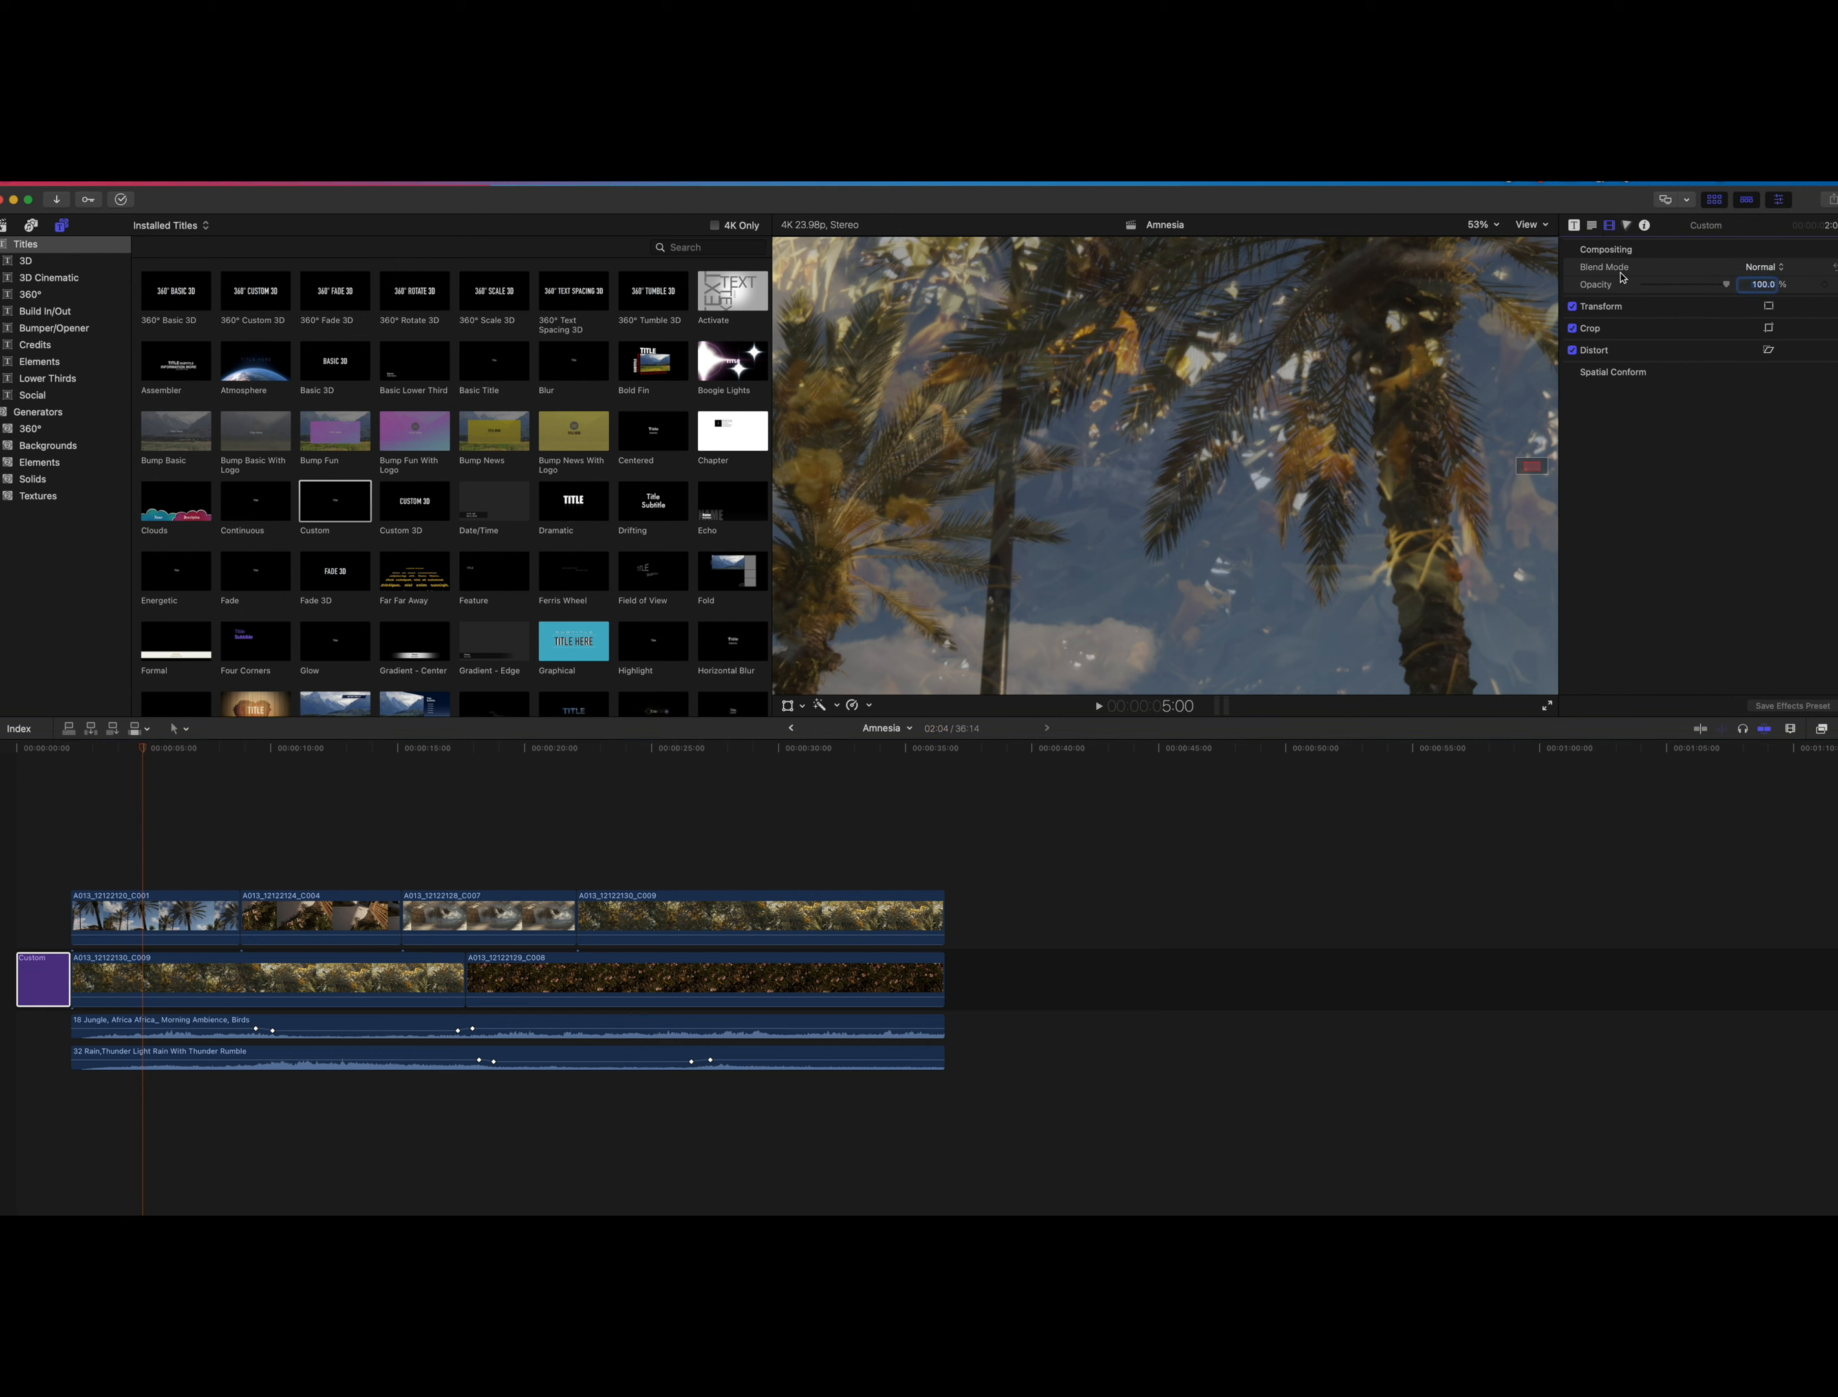
{"action": "left_click", "coordinate": [40, 1029]}
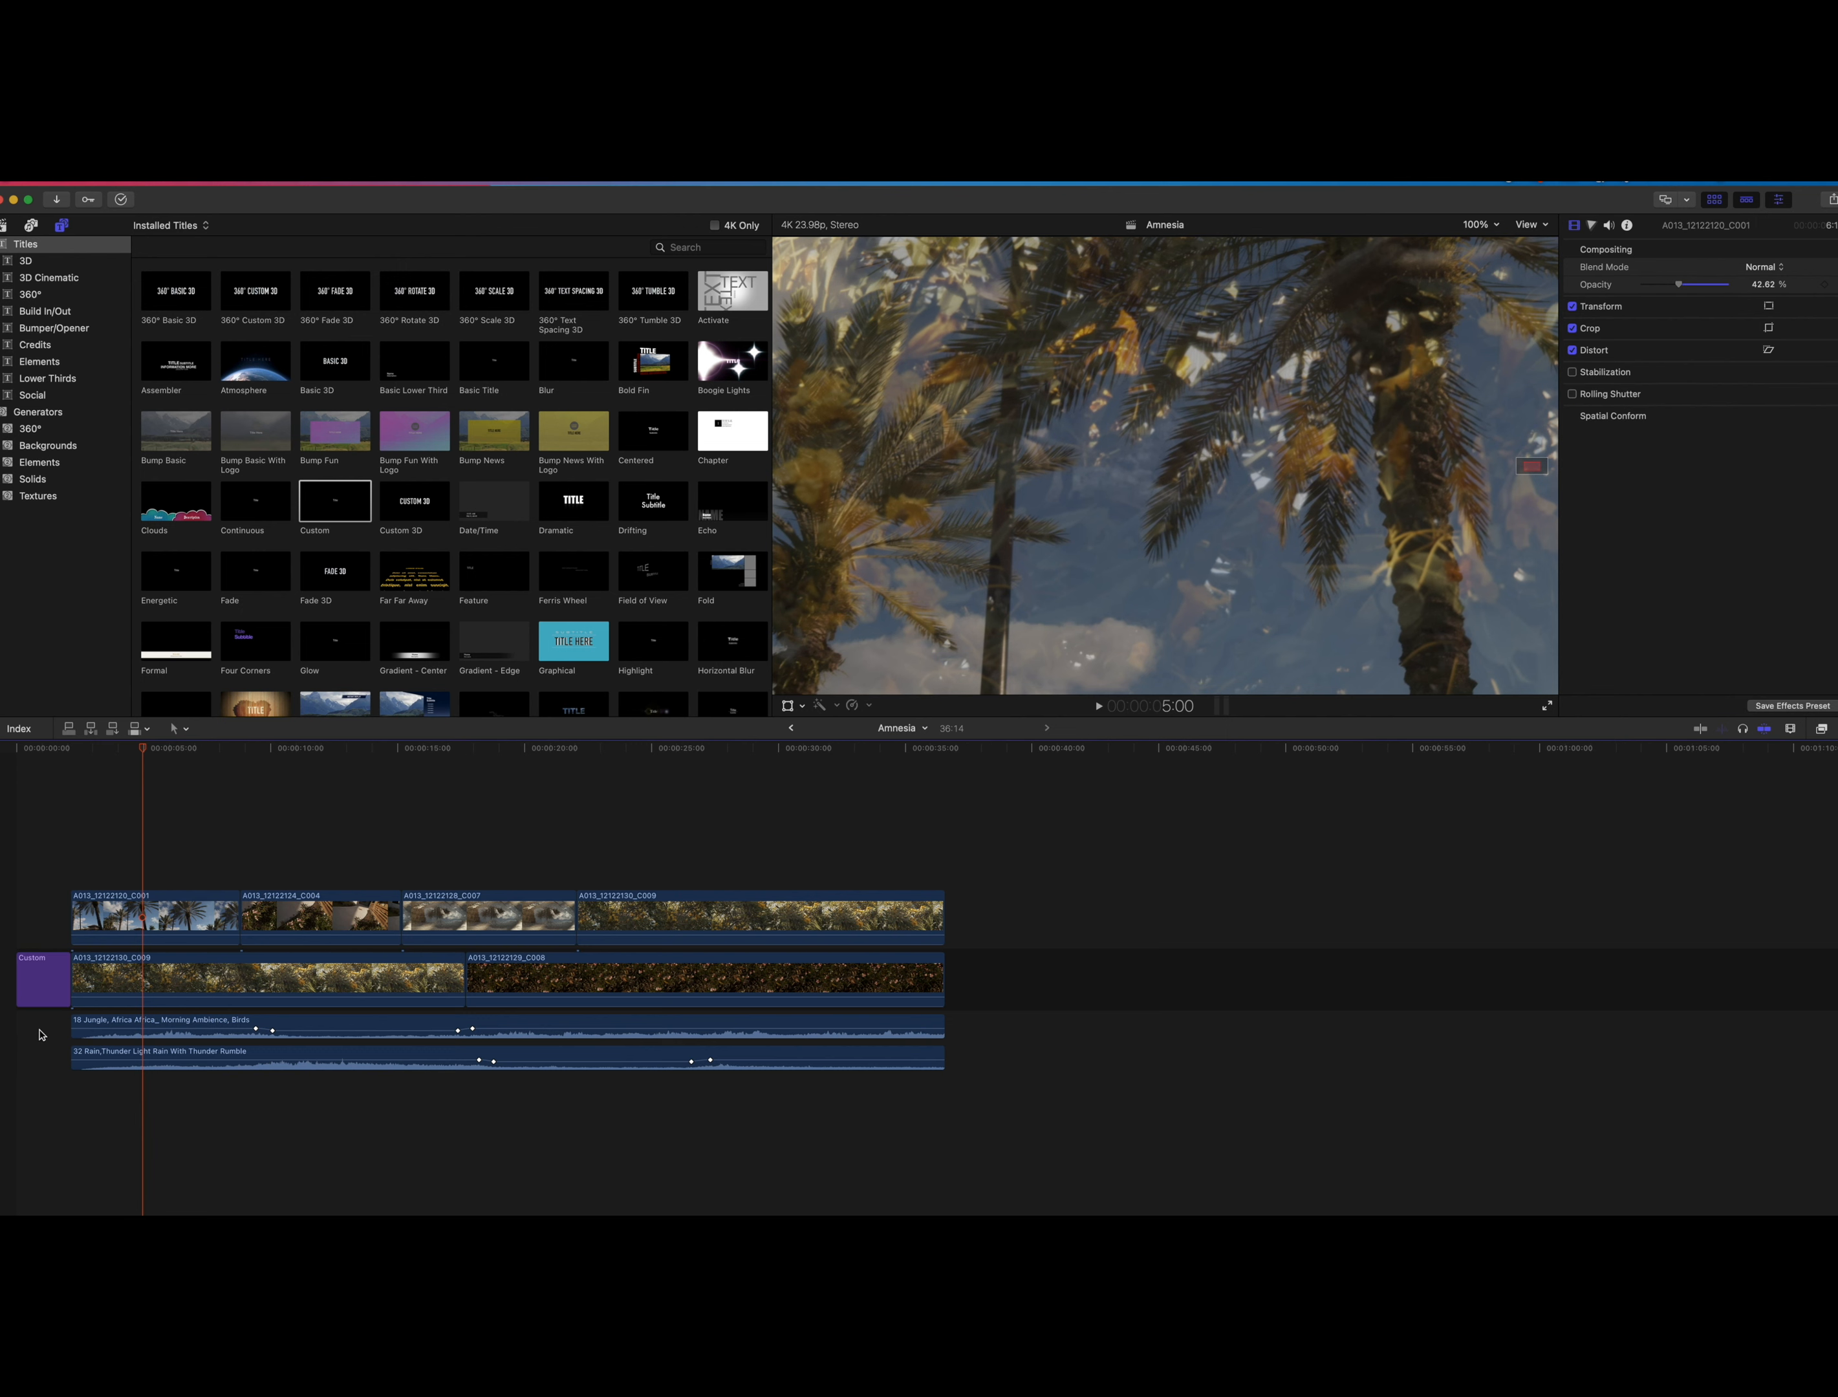
{"action": "left_click", "coordinate": [48, 757]}
{"action": "left_click", "coordinate": [1150, 453]}
{"action": "double_click", "coordinate": [1151, 455]}
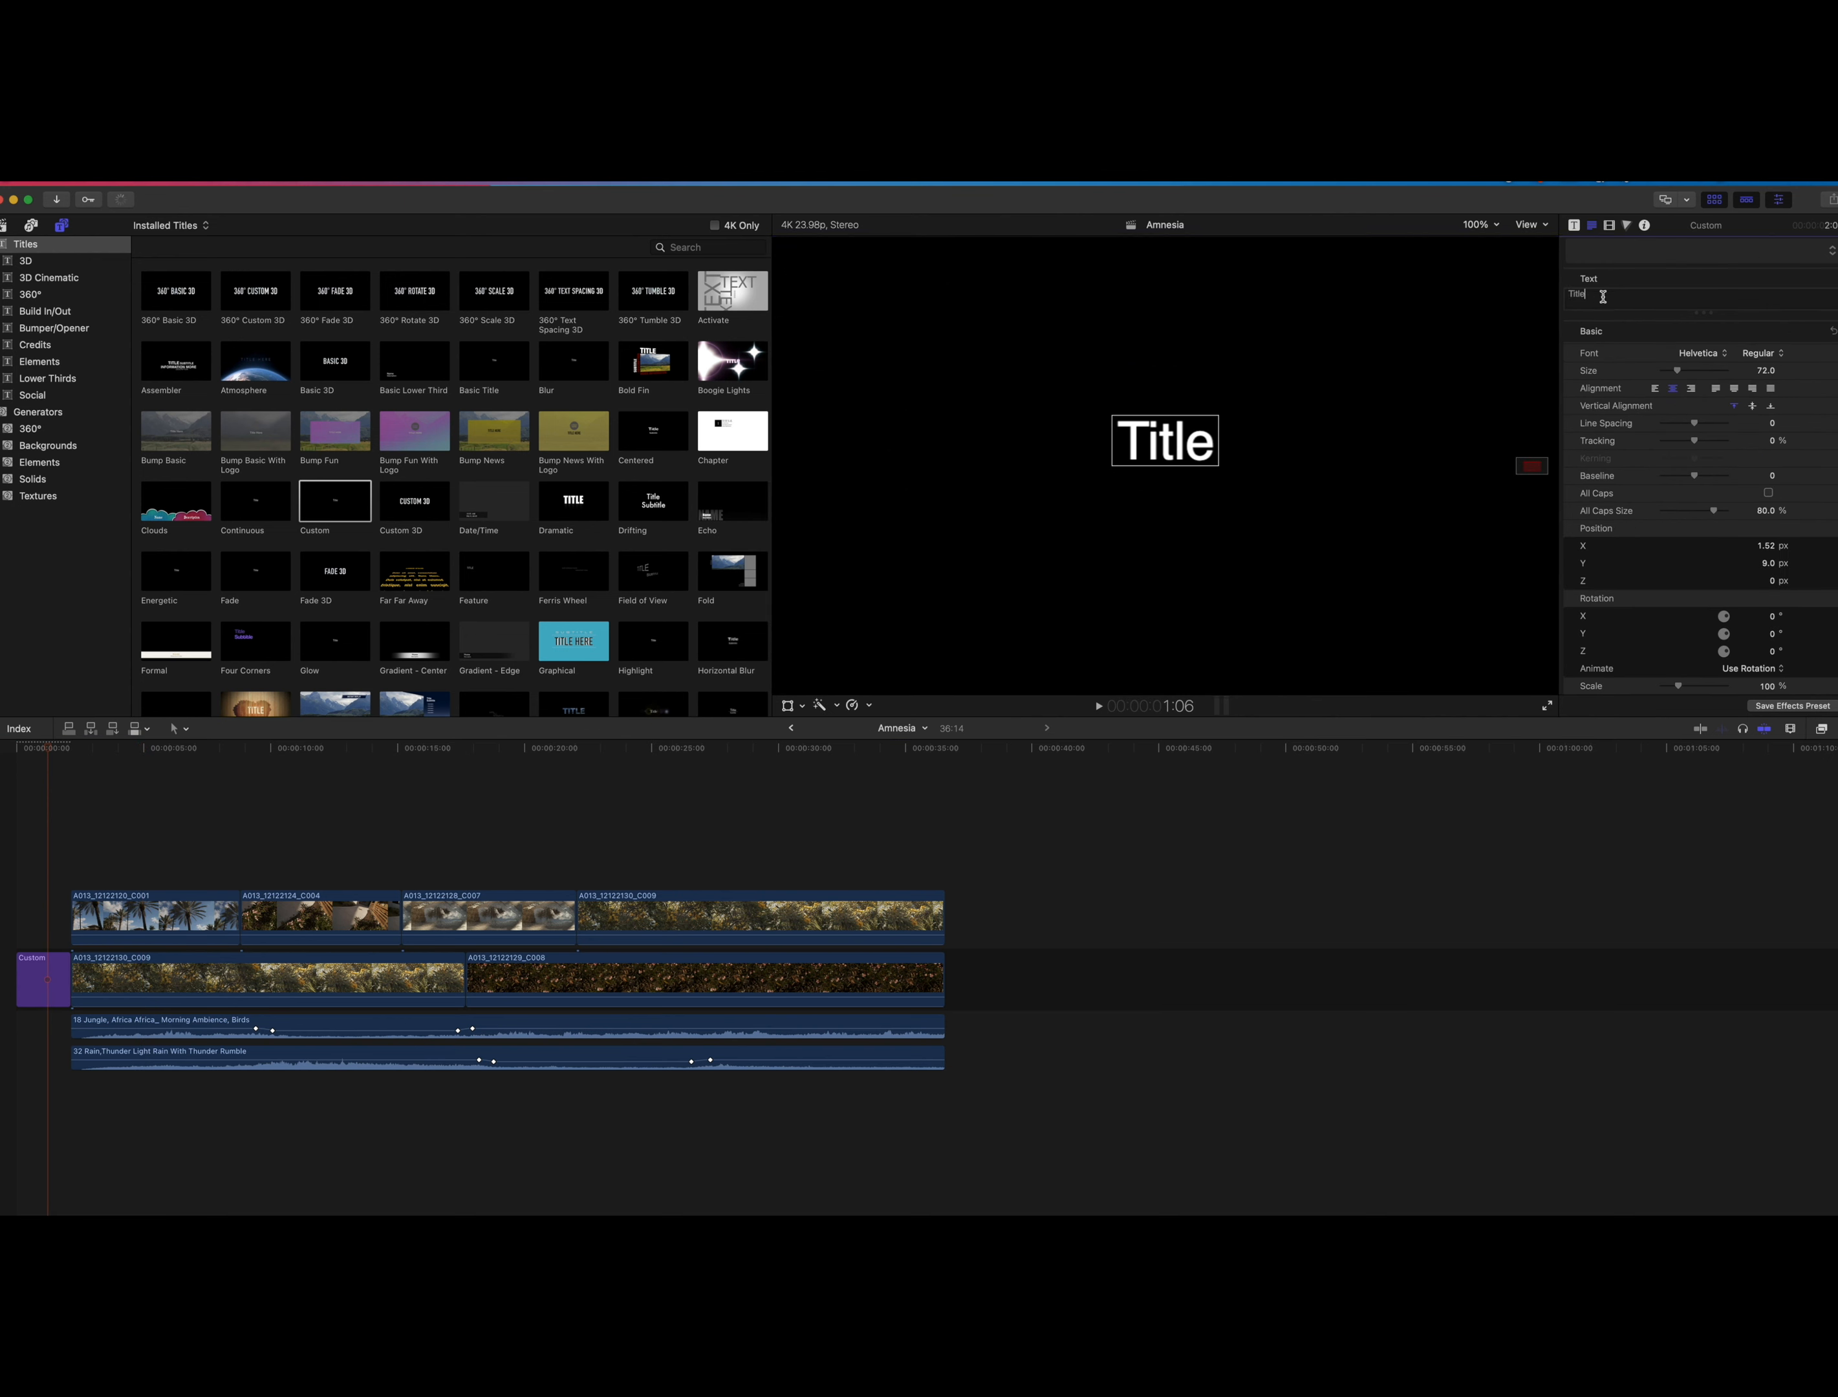
{"action": "type", "text": "U"}
{"action": "key", "text": "BackSpace"}
{"action": "type", "text": "Wind"}
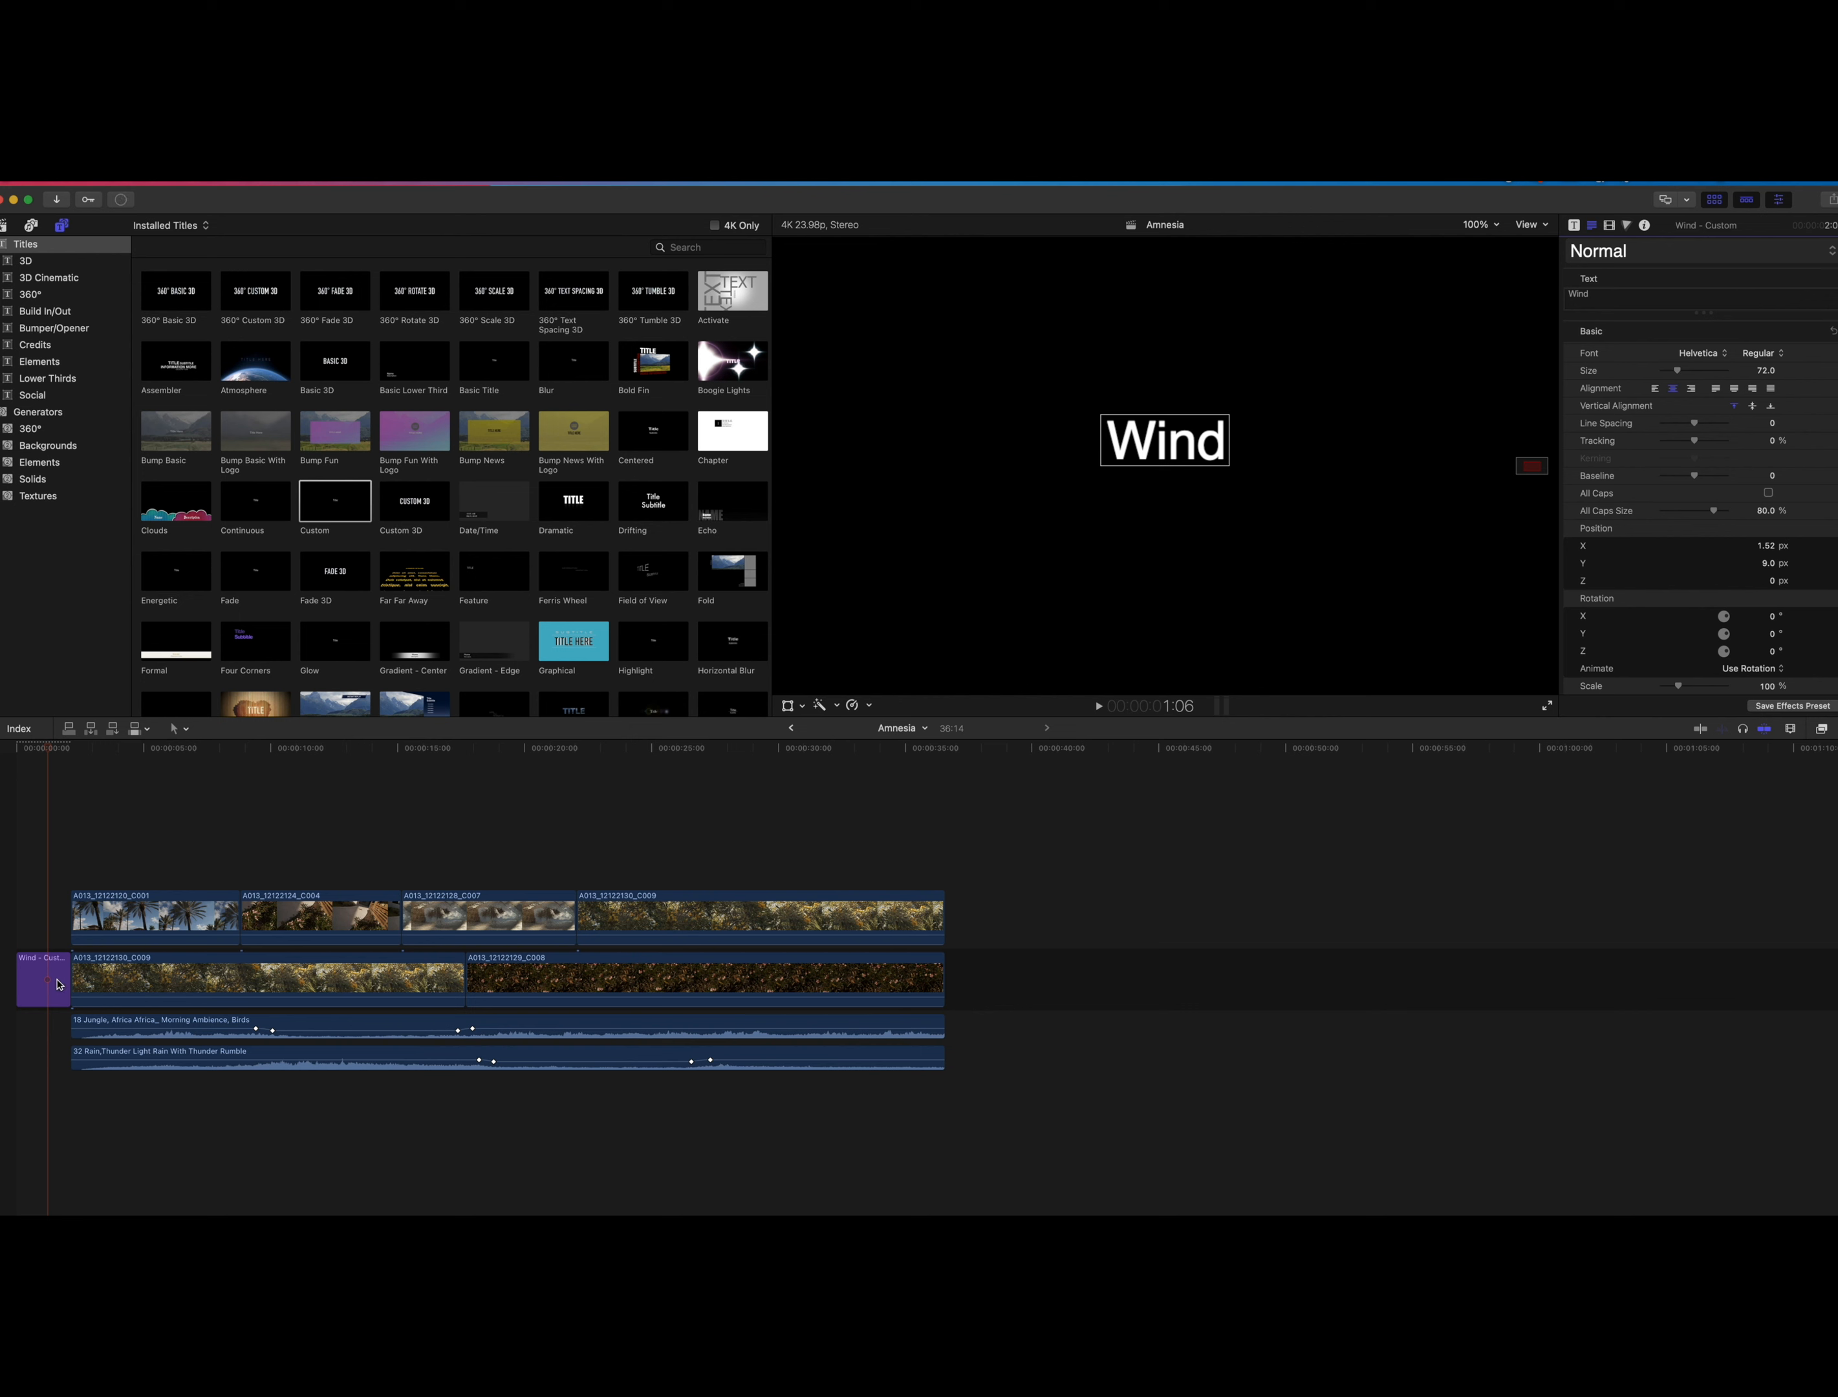
{"action": "left_click_drag", "start_coordinate": [70, 979], "coordinate": [55, 976]}
{"action": "left_click", "coordinate": [1177, 444]}
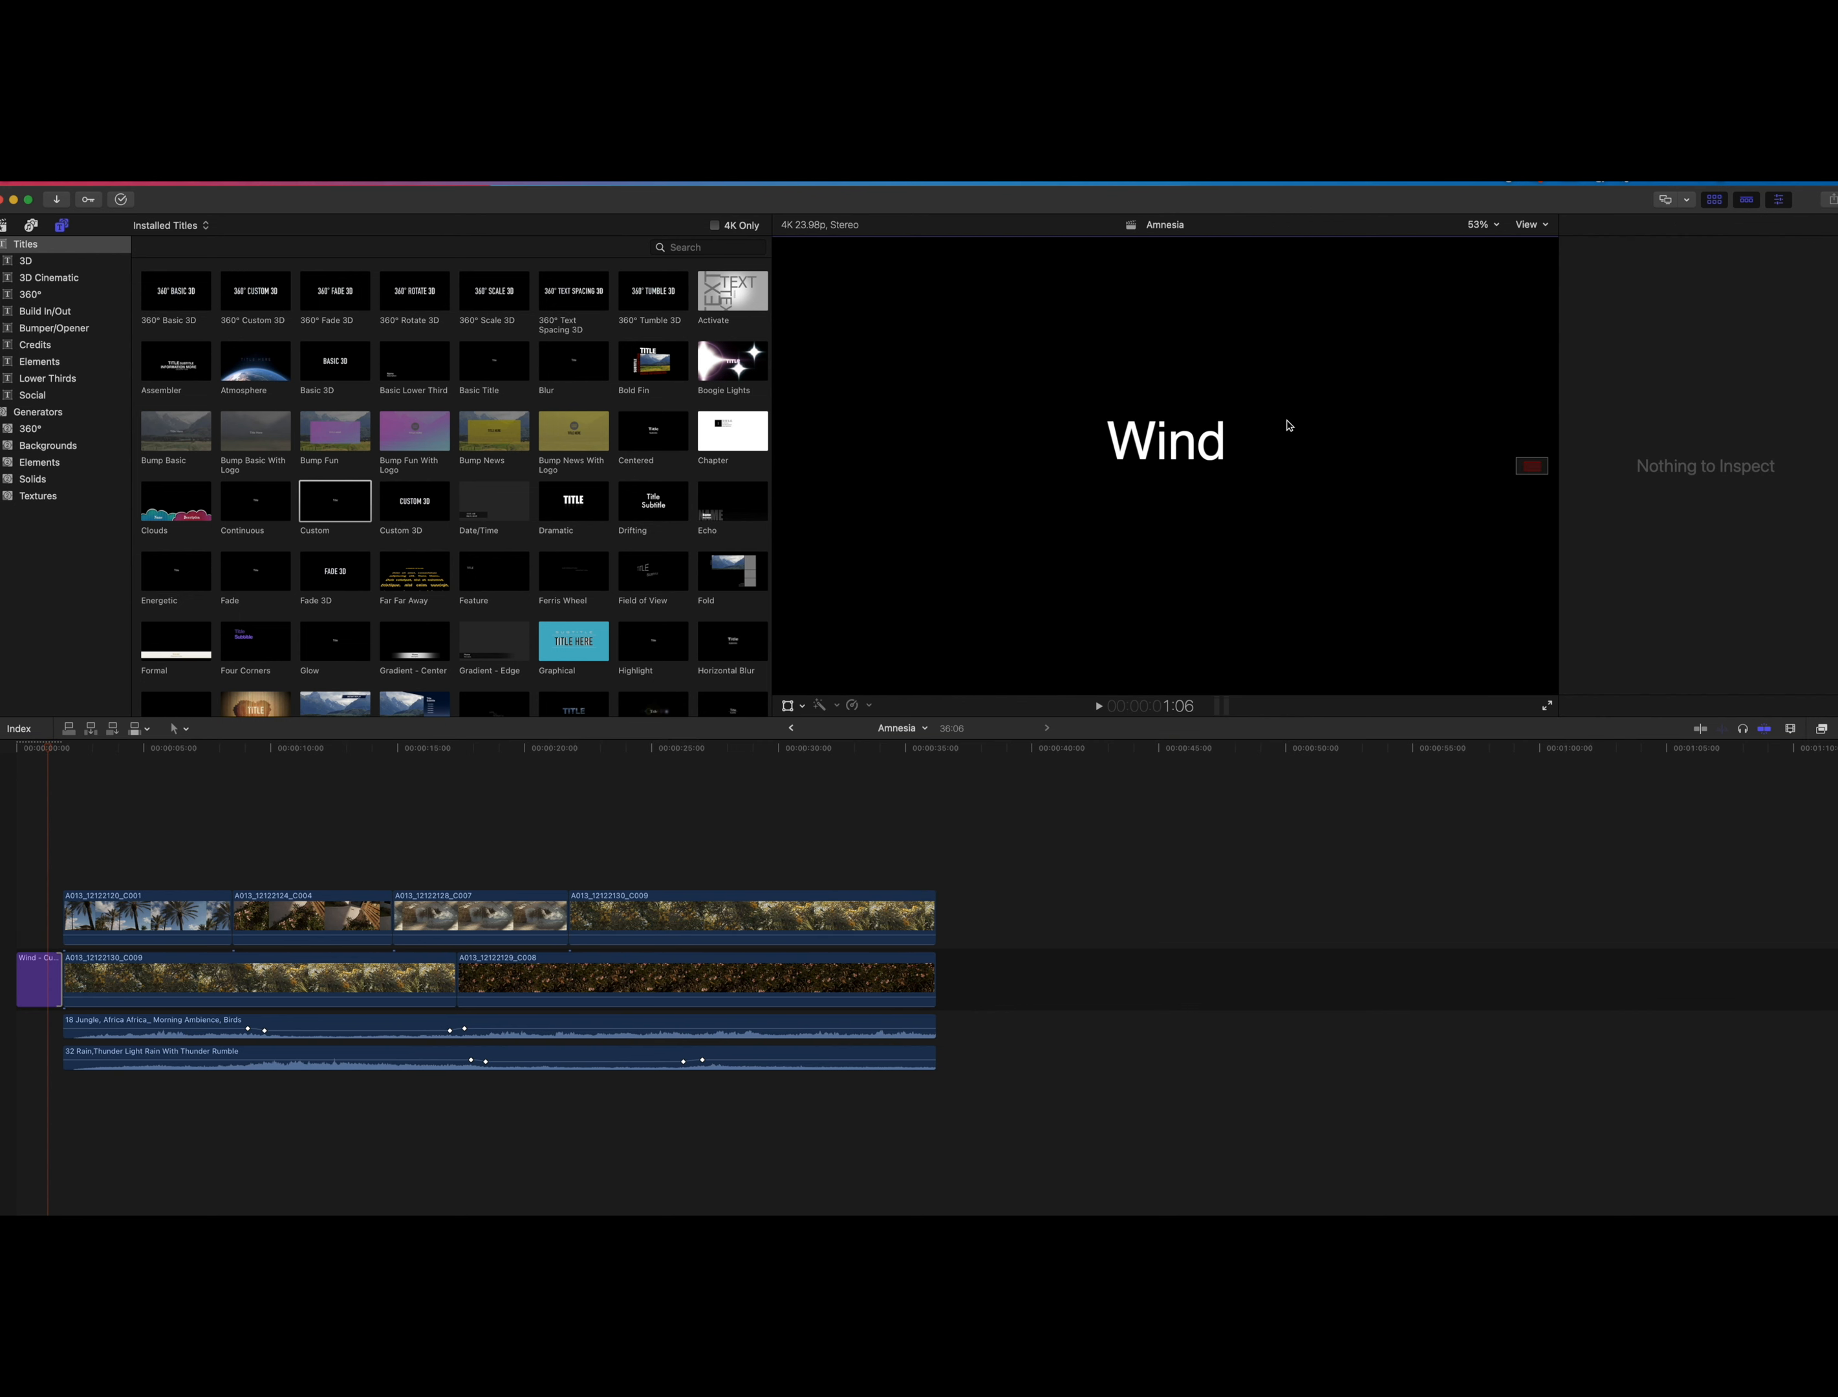
Place a copy of the Wind title at the end of the storyline, reading "Who©2022" at size 46 and Y position -198.13 px.
{"action": "left_click", "coordinate": [42, 976]}
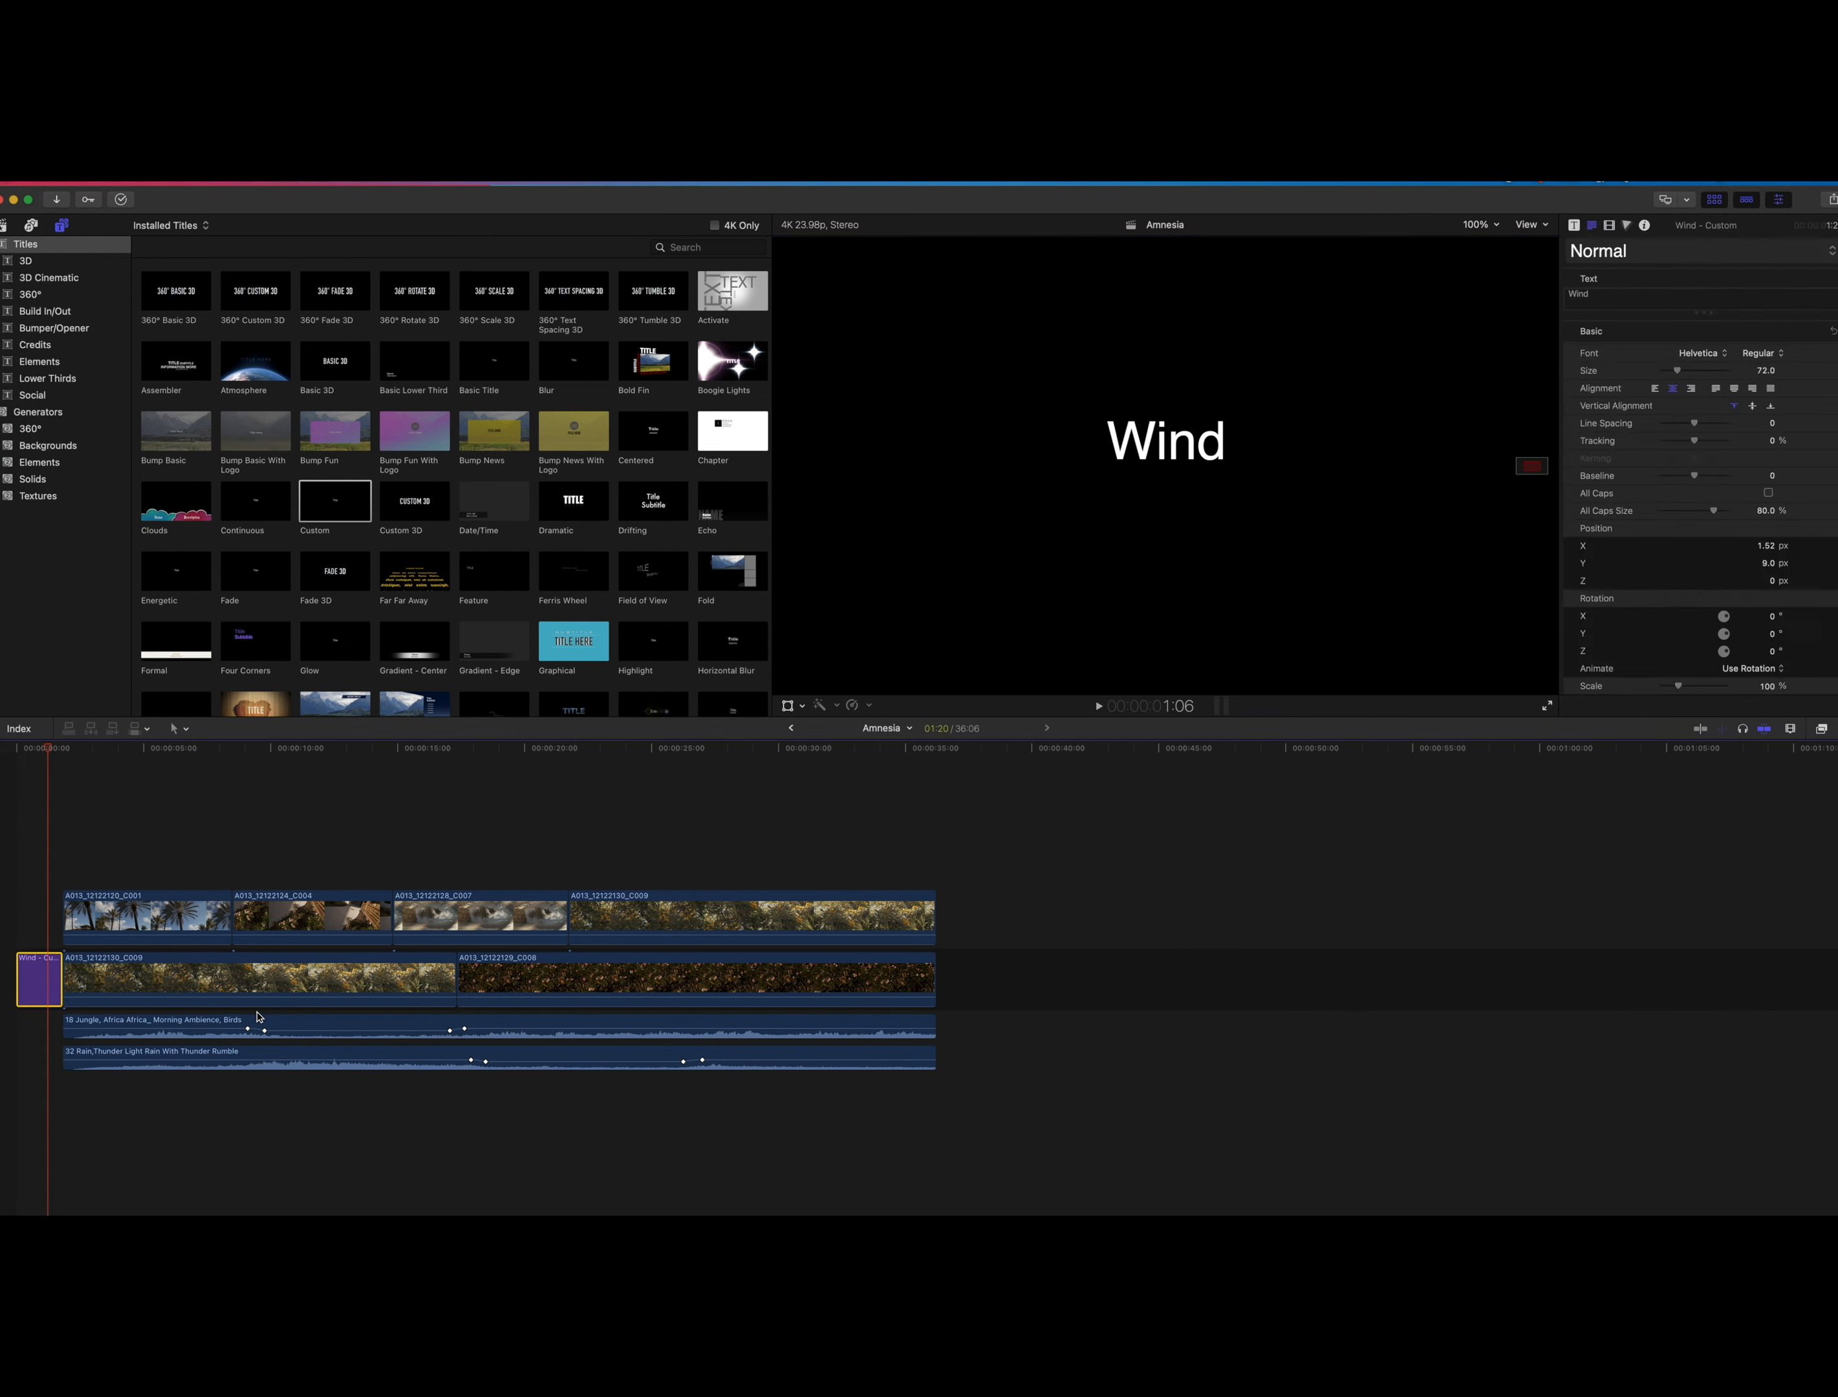
{"action": "left_click", "coordinate": [944, 760]}
{"action": "type", "text": "2"}
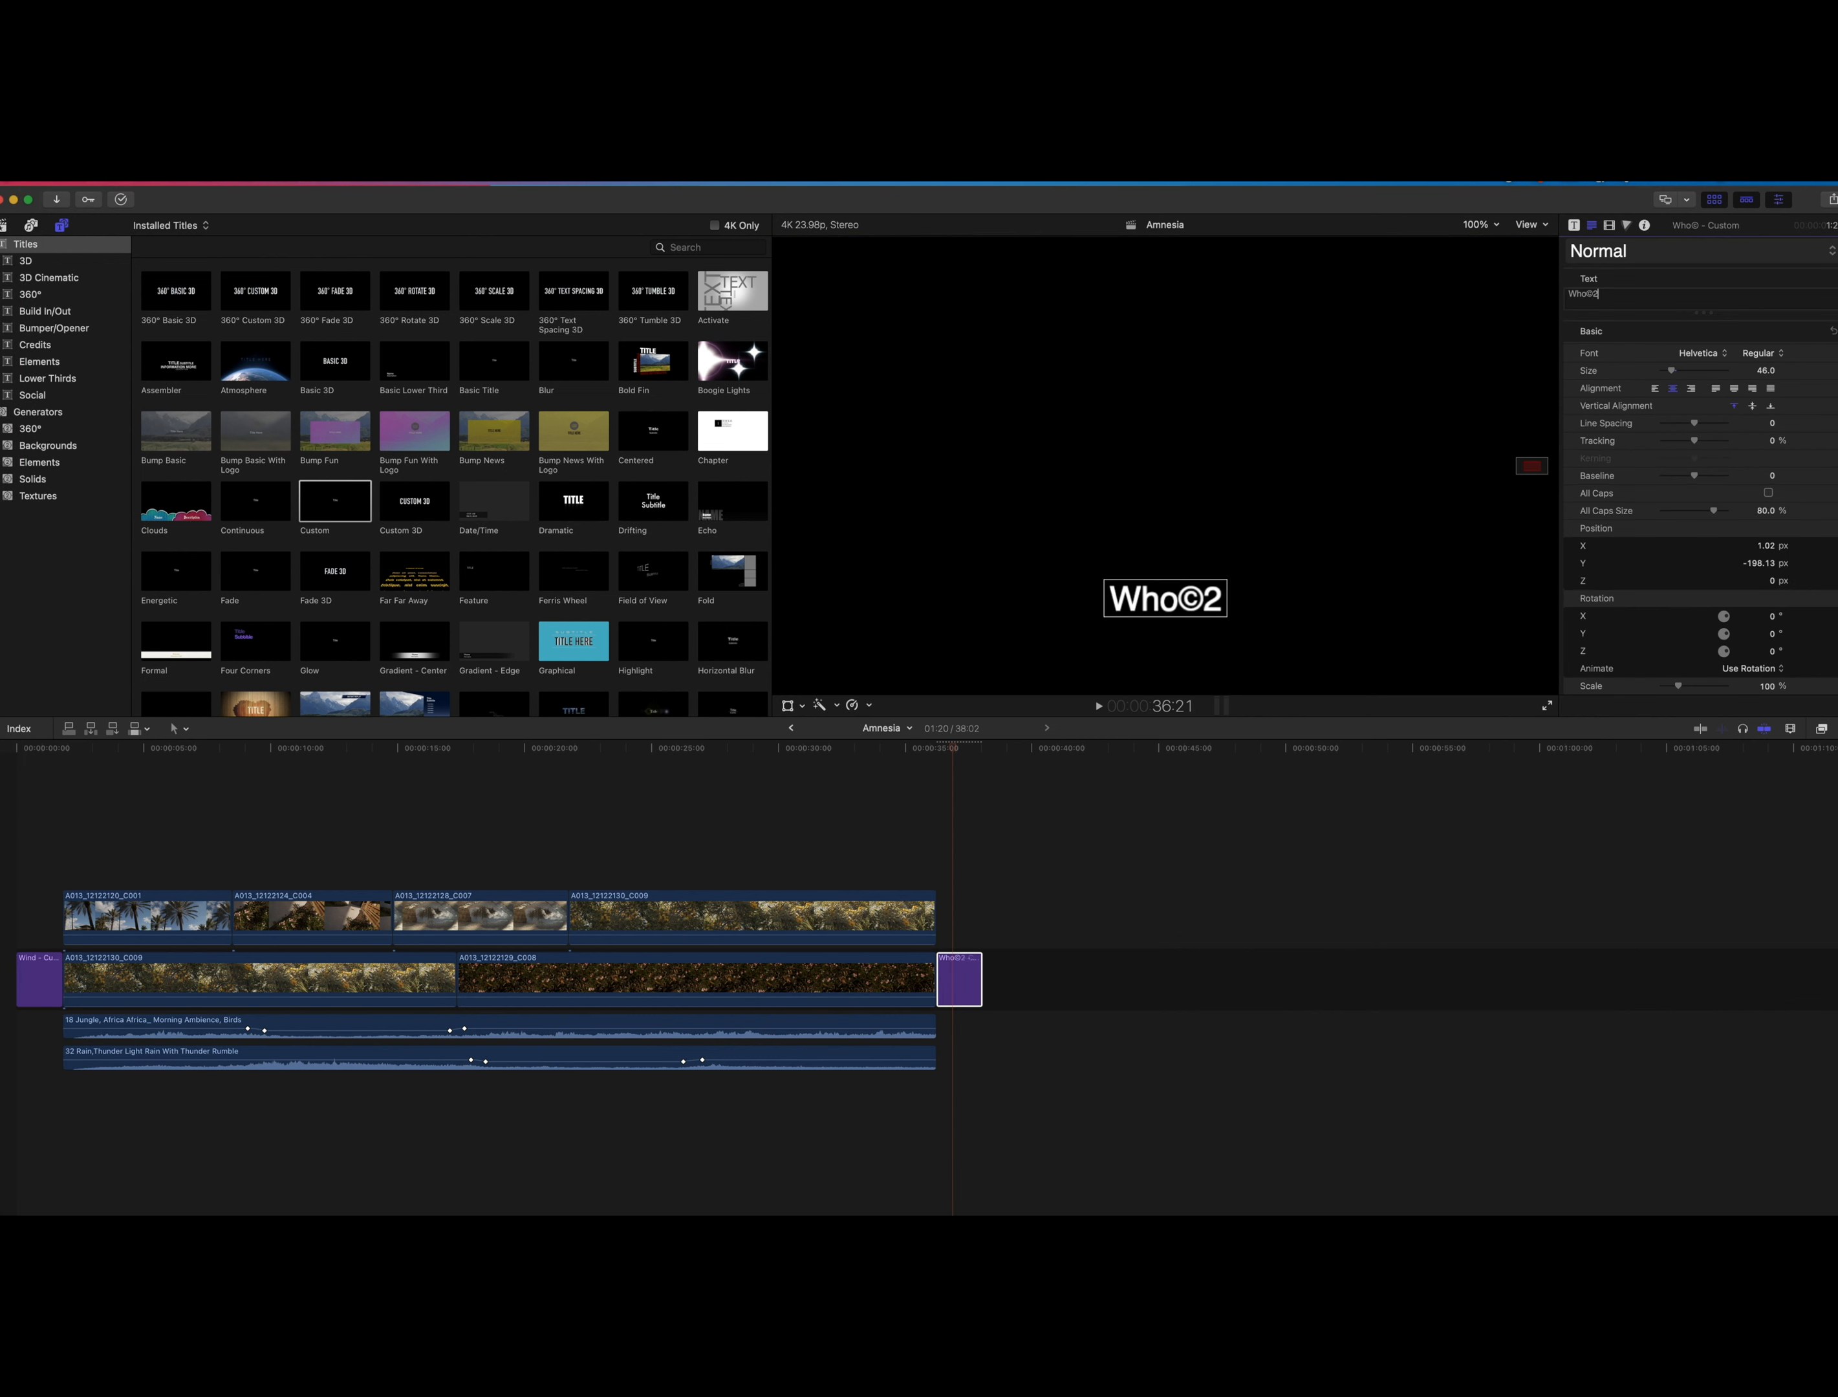
{"action": "type", "text": "022"}
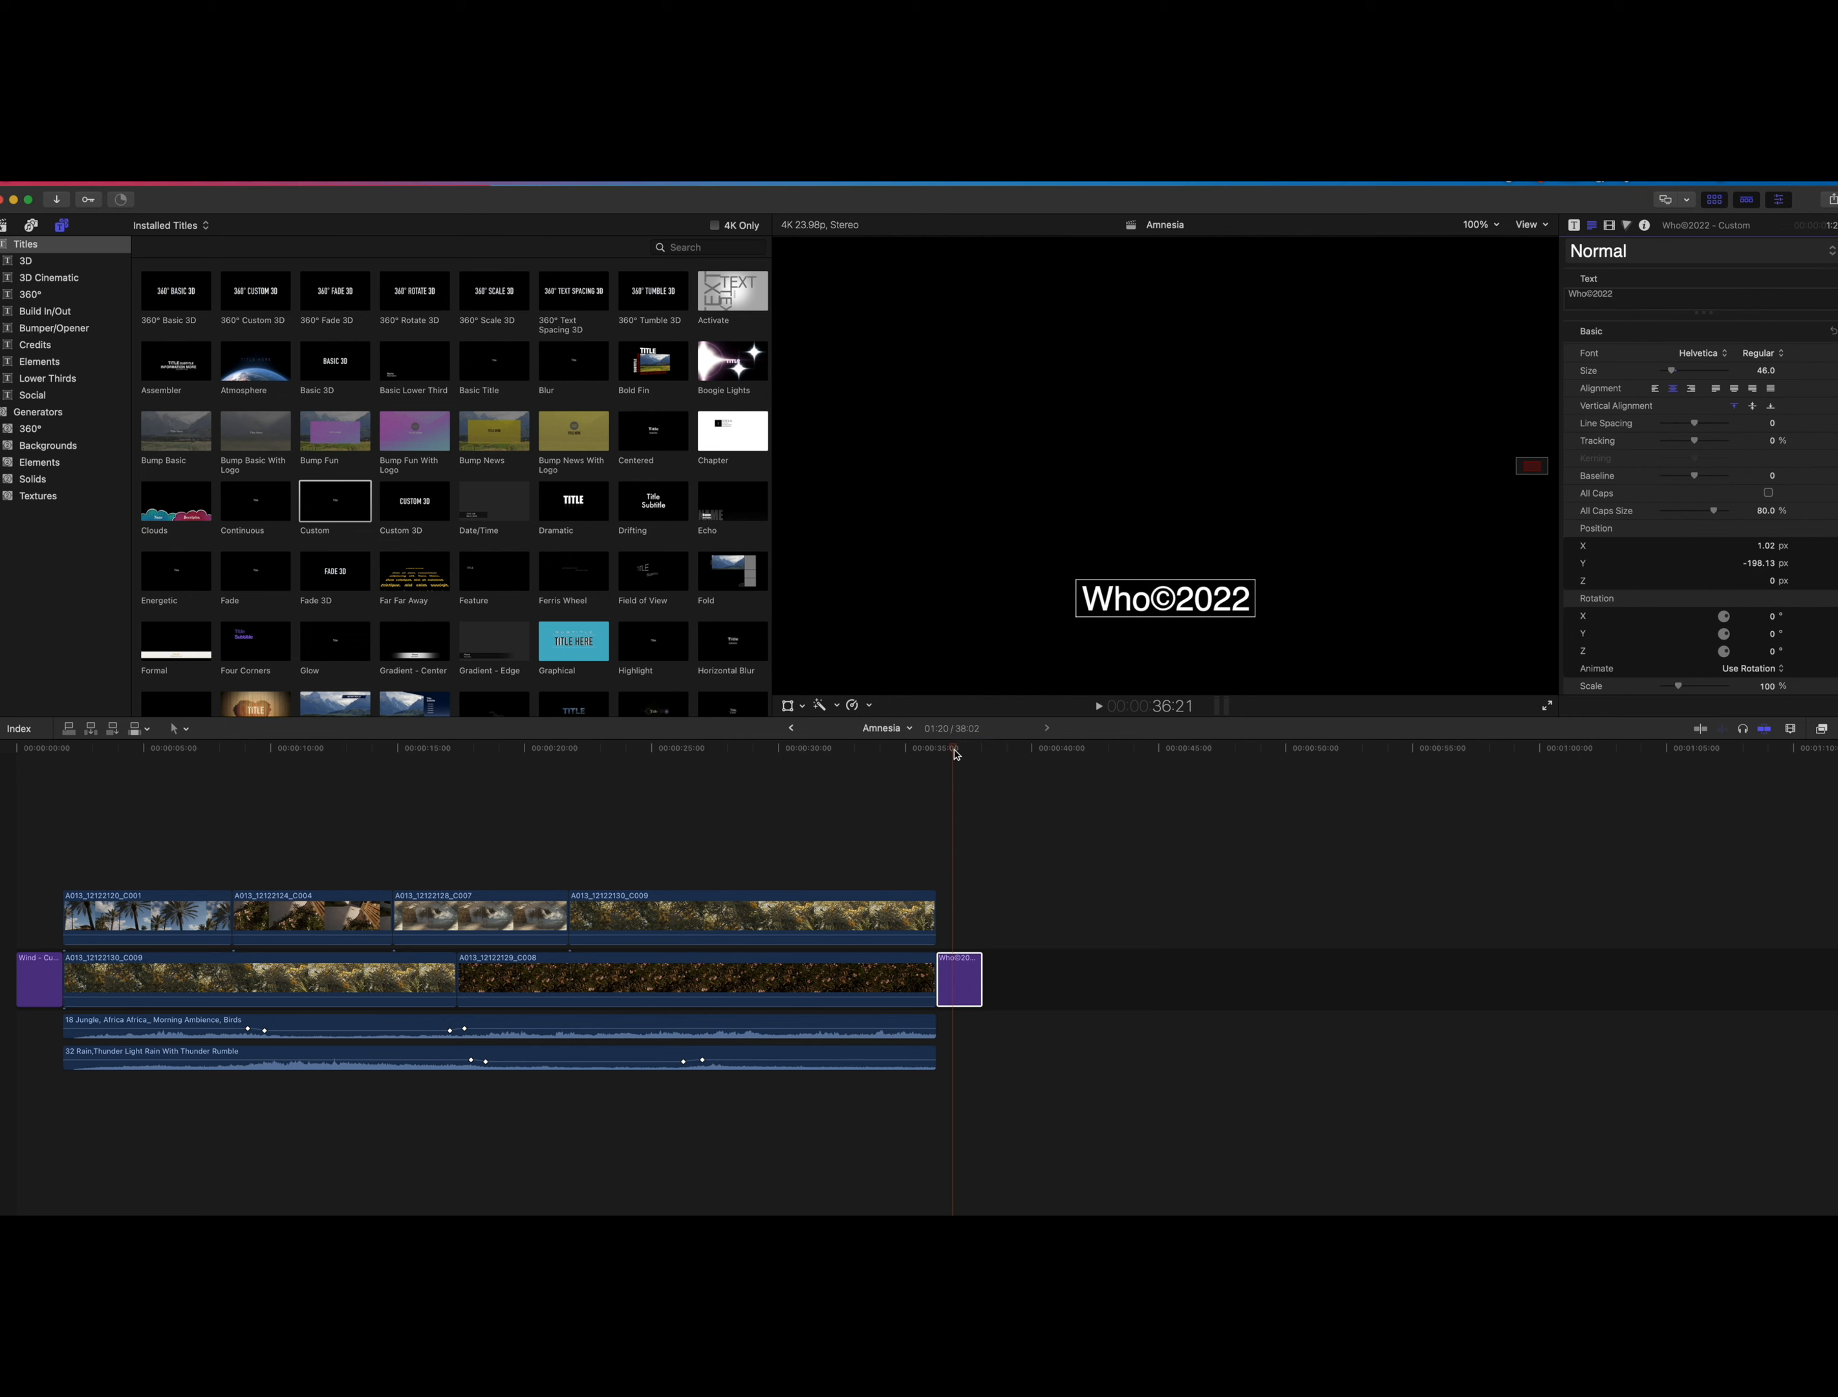
{"action": "left_click", "coordinate": [928, 749]}
{"action": "key", "text": "Home"}
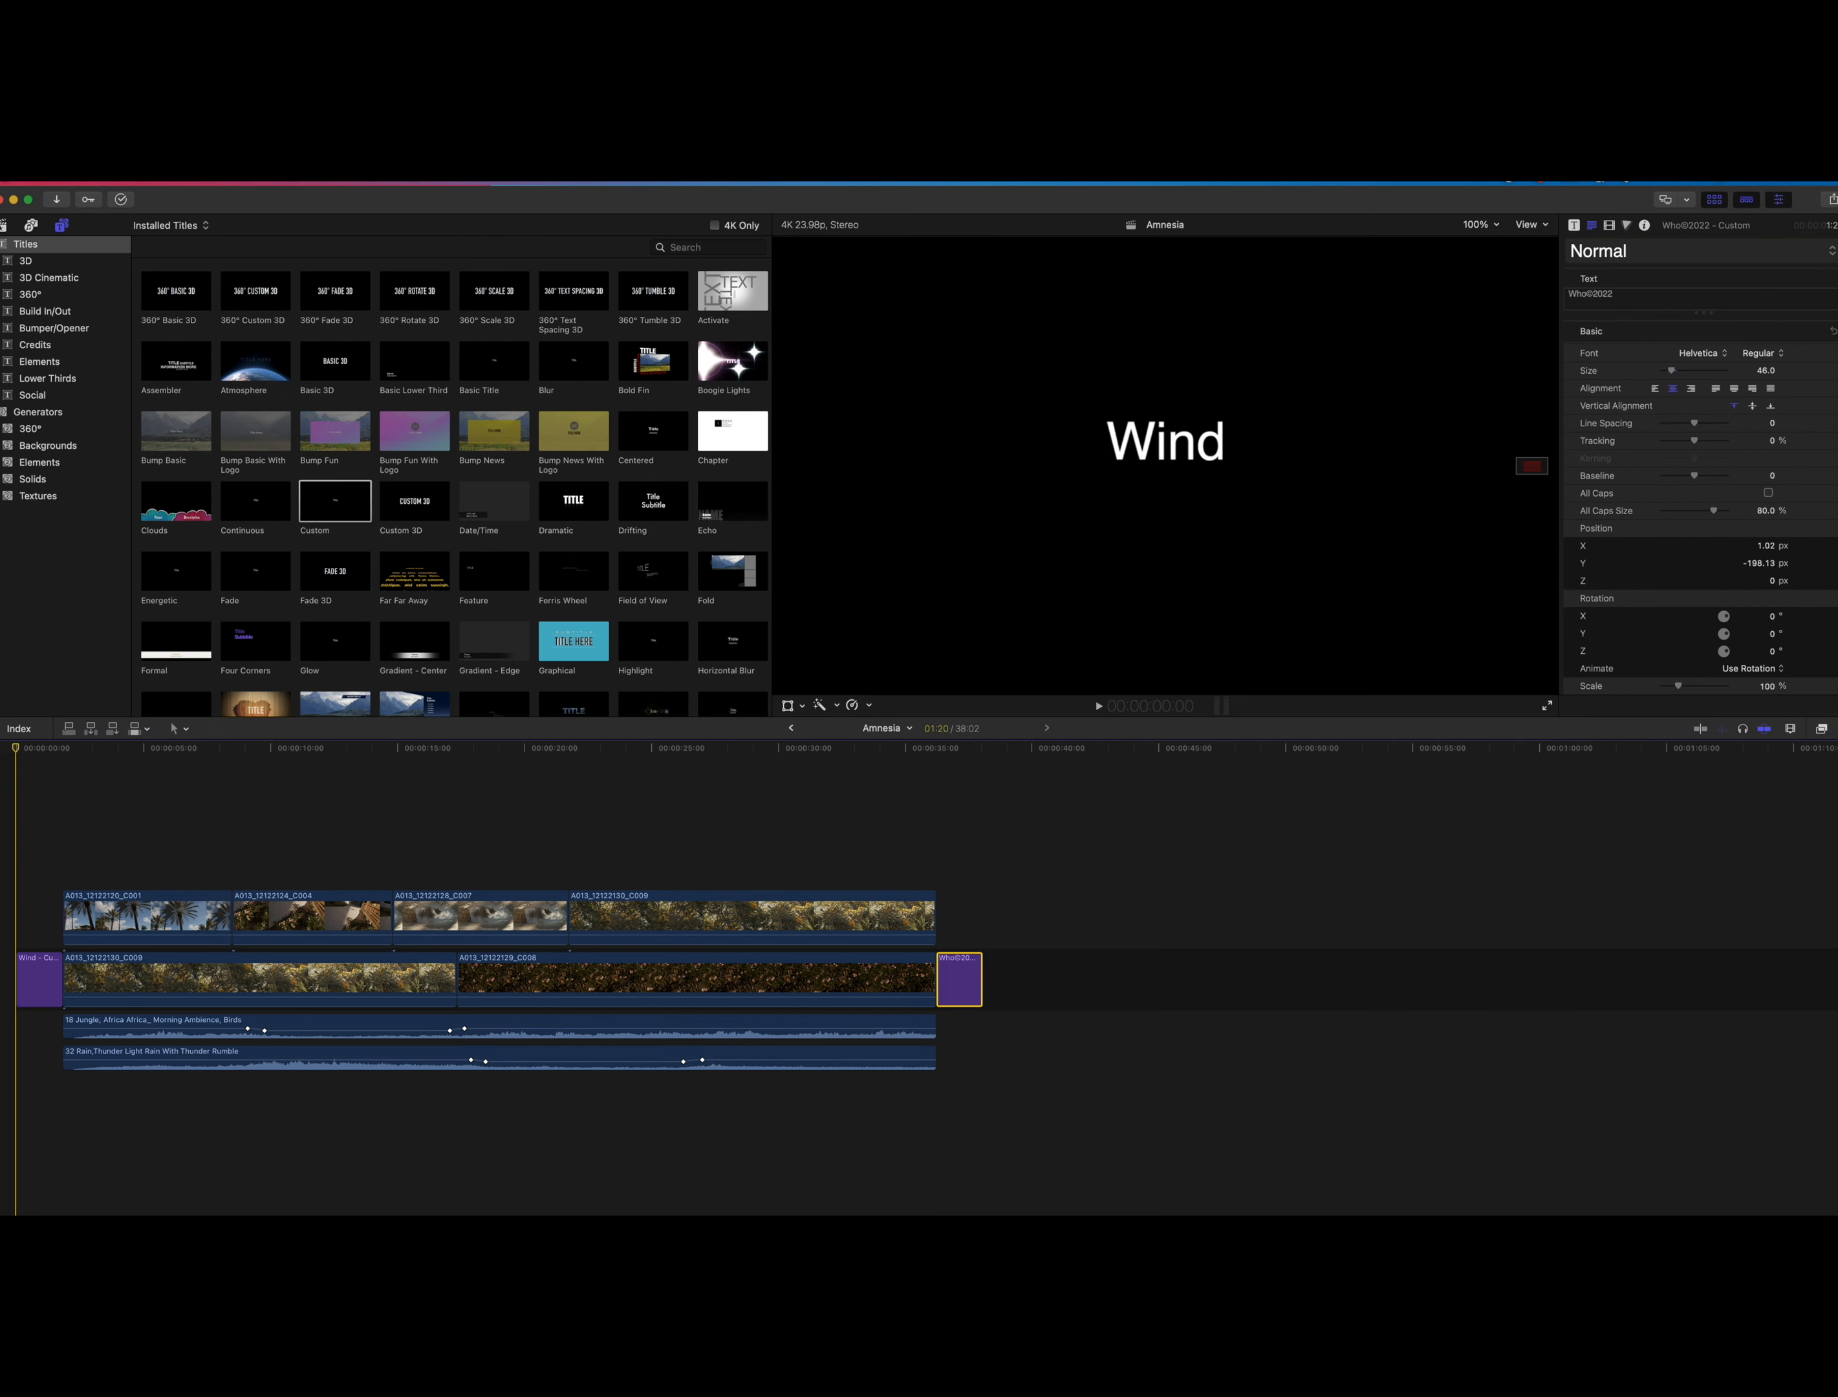
Export the project as a movie file named "Amnesia 2.mov" in the FMX 314 ASSIGNMENTS folder.
{"action": "left_click", "coordinate": [1835, 201]}
{"action": "key", "text": "Return"}
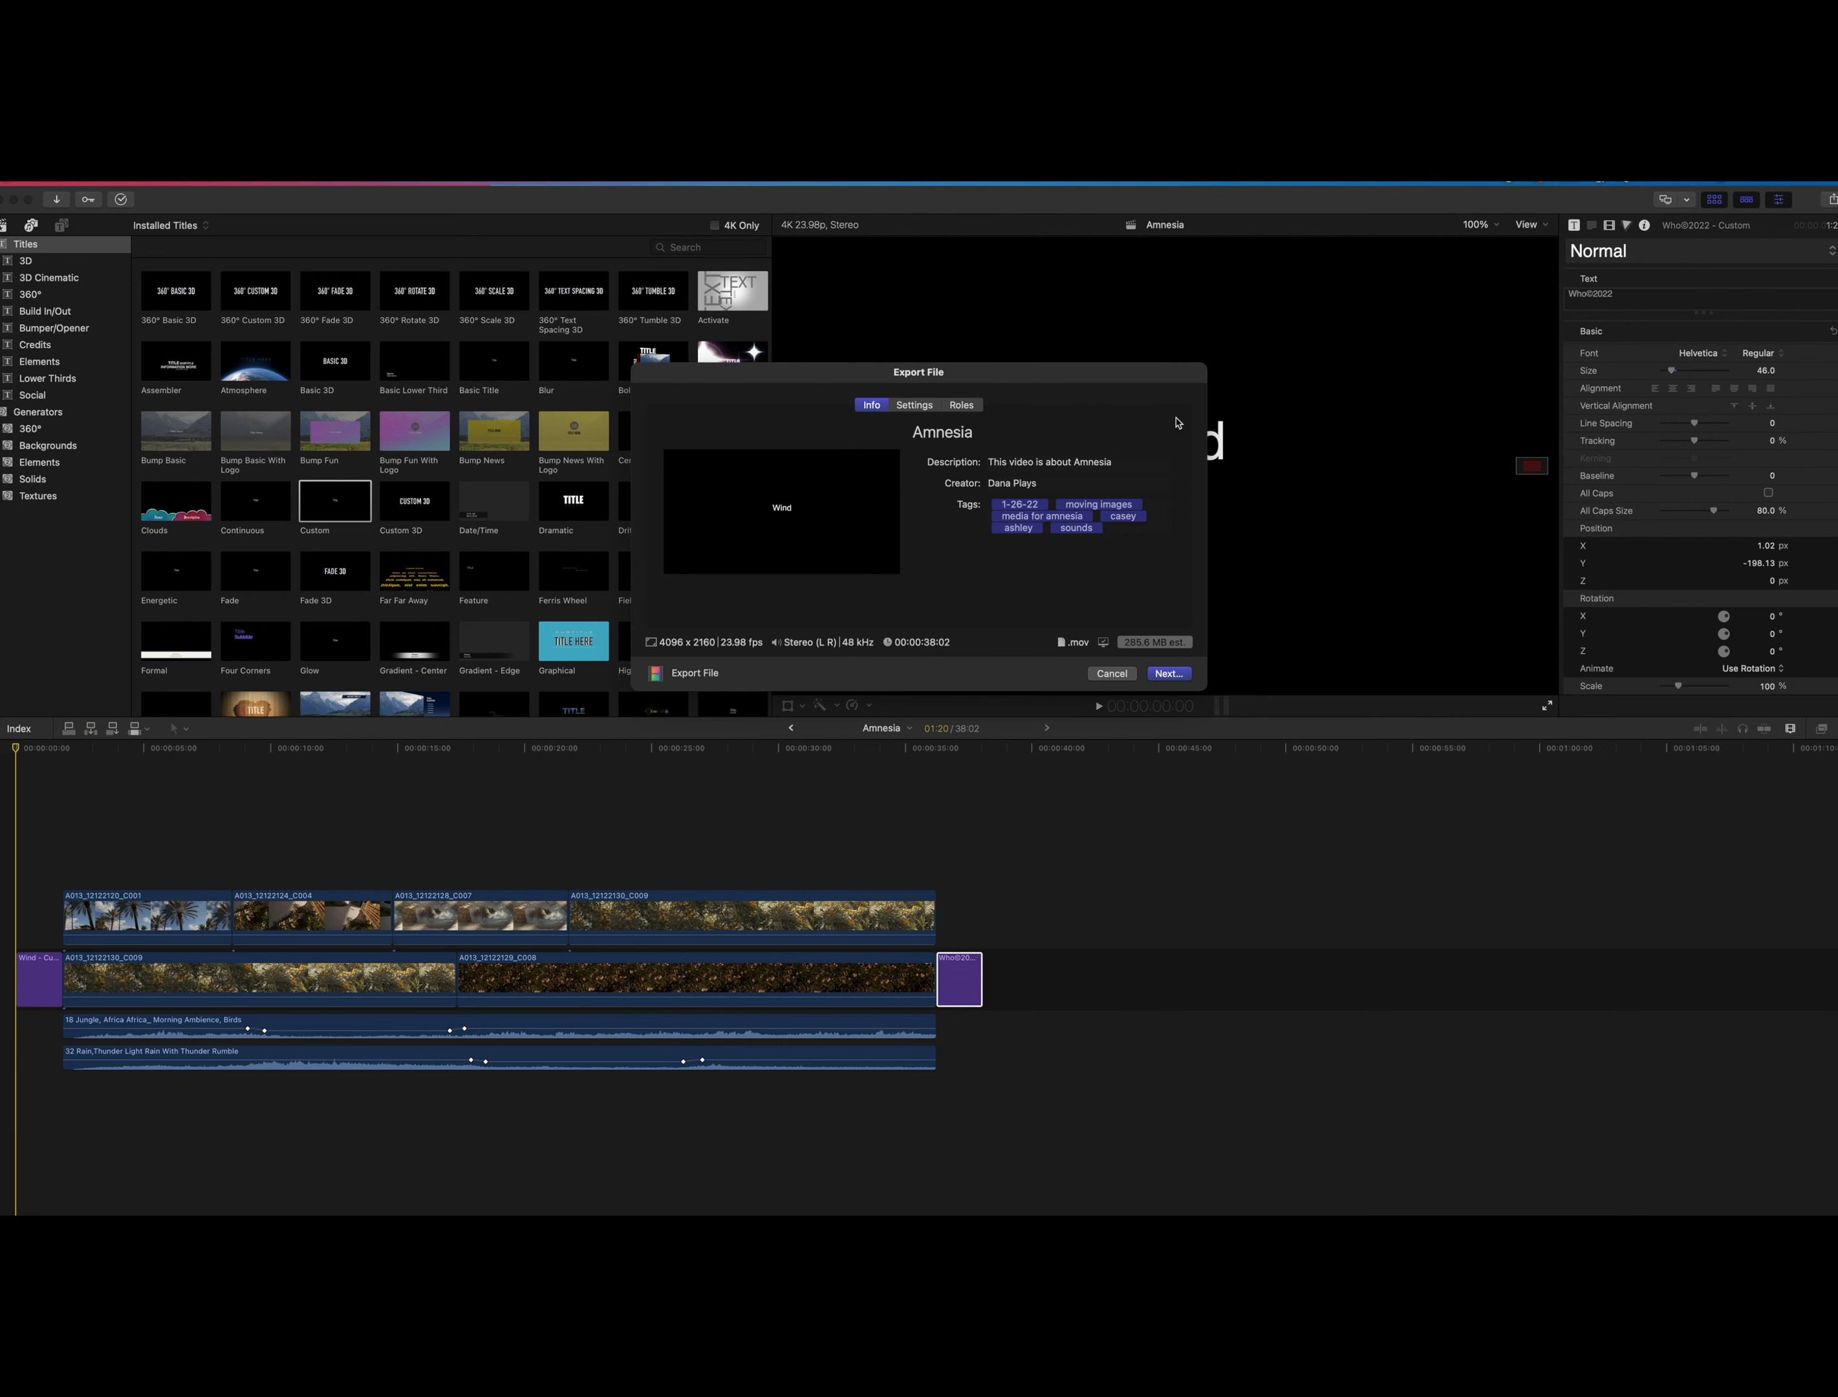
{"action": "left_click", "coordinate": [913, 406]}
{"action": "left_click", "coordinate": [1178, 674]}
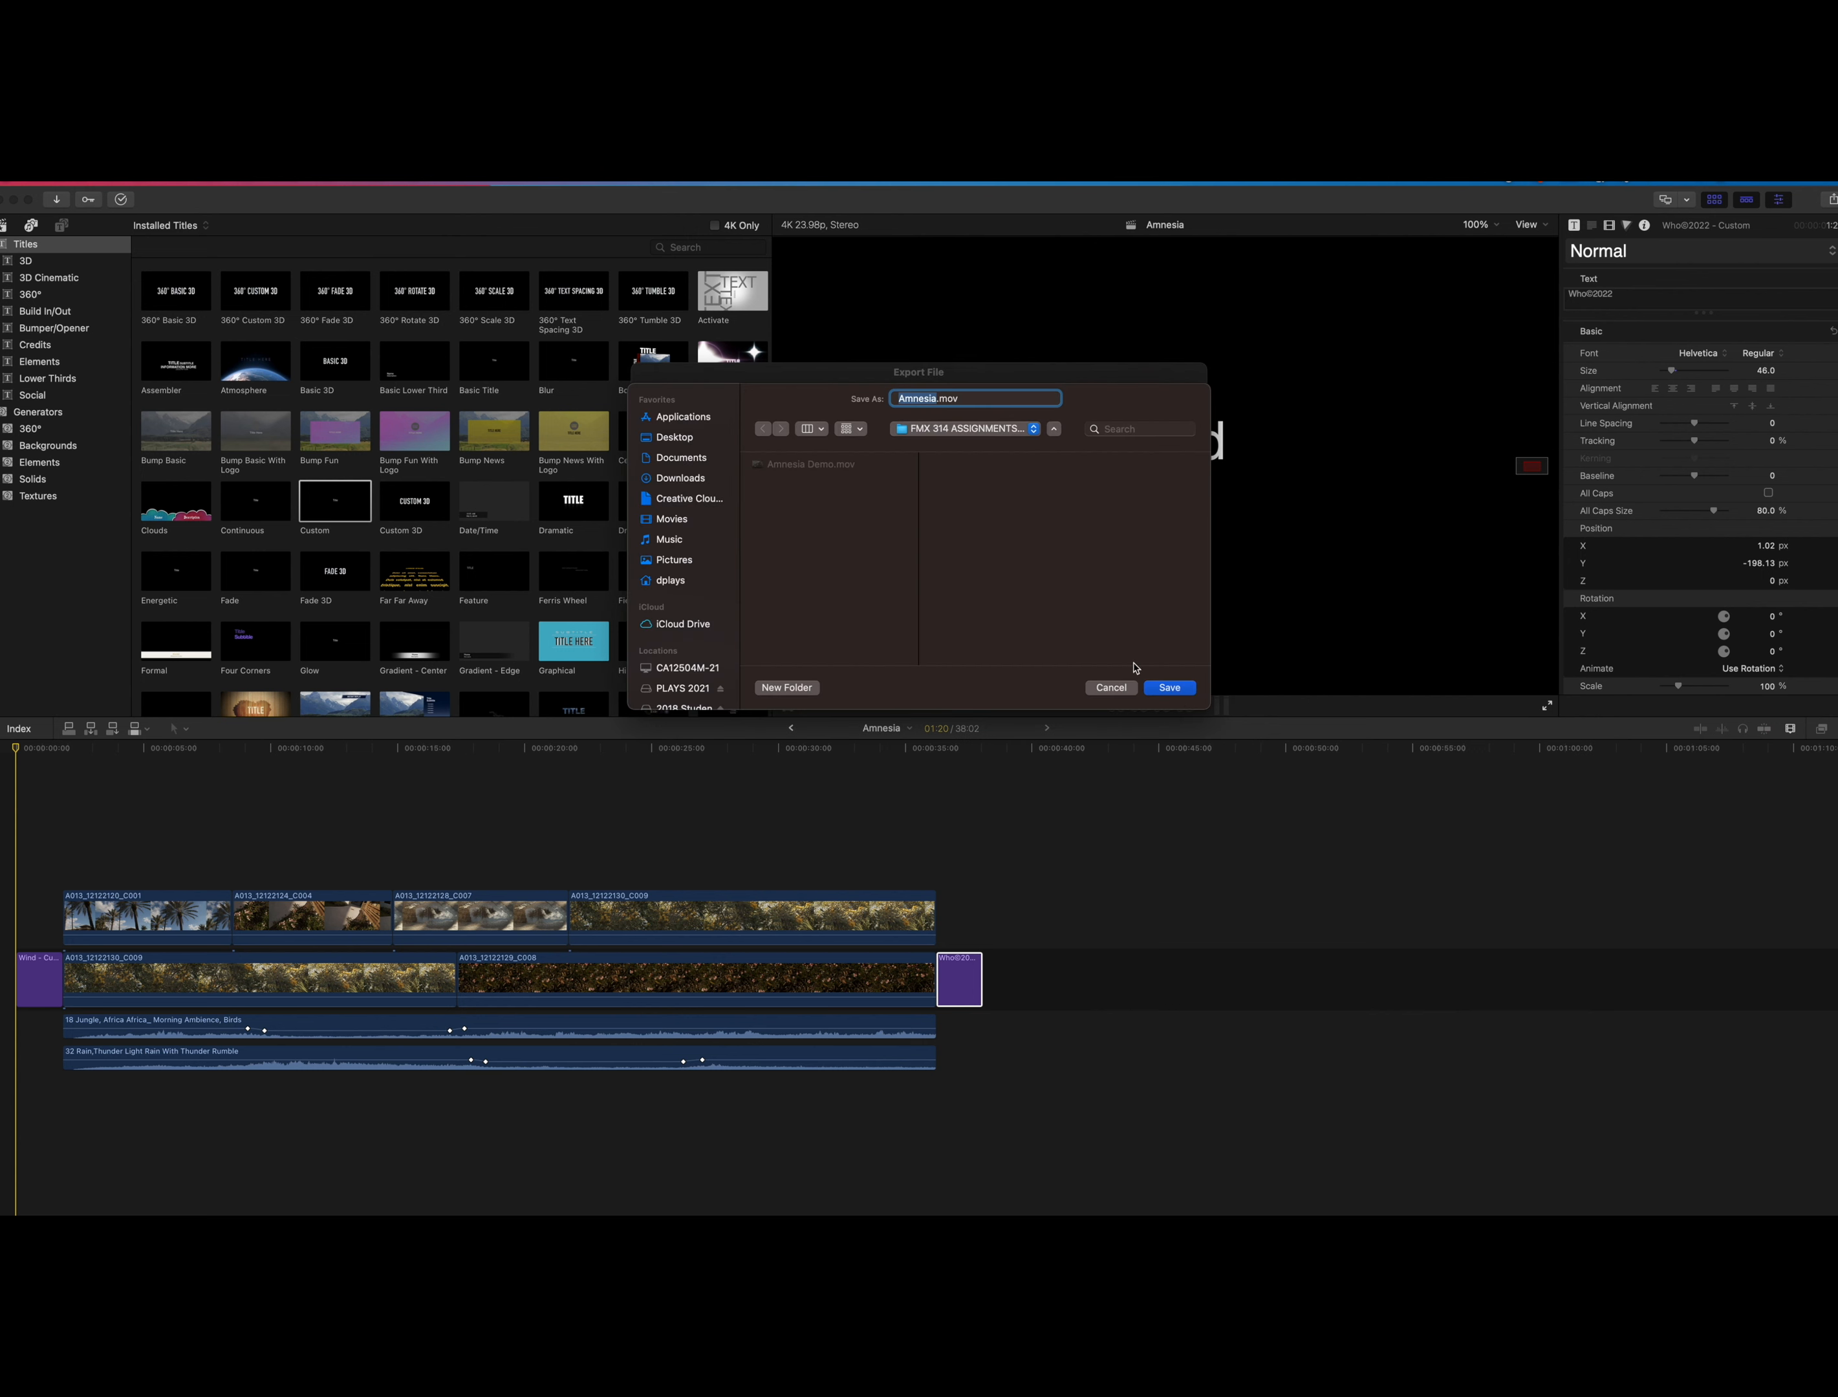
{"action": "left_click", "coordinate": [936, 402]}
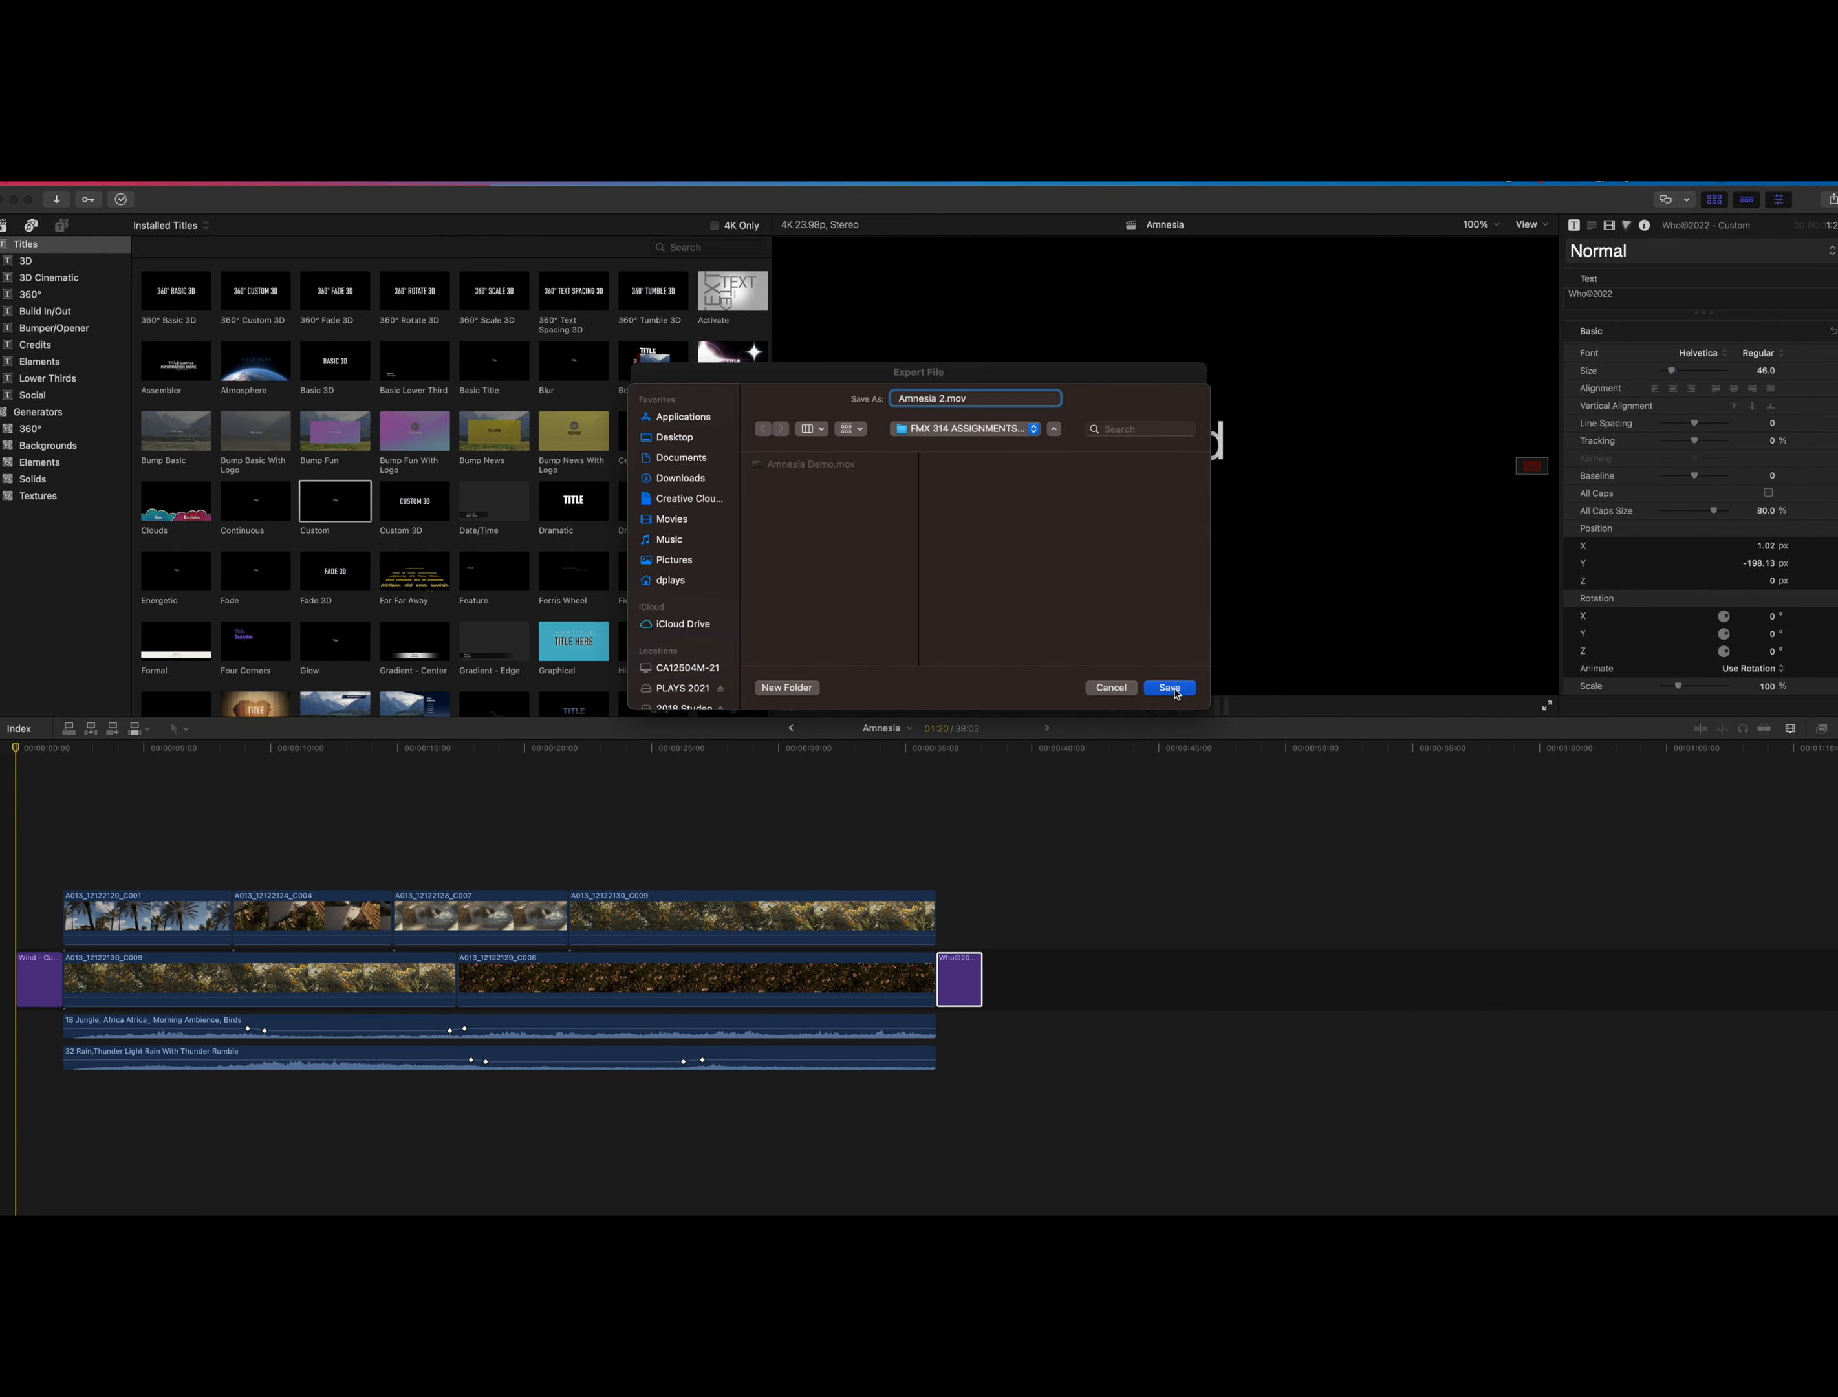